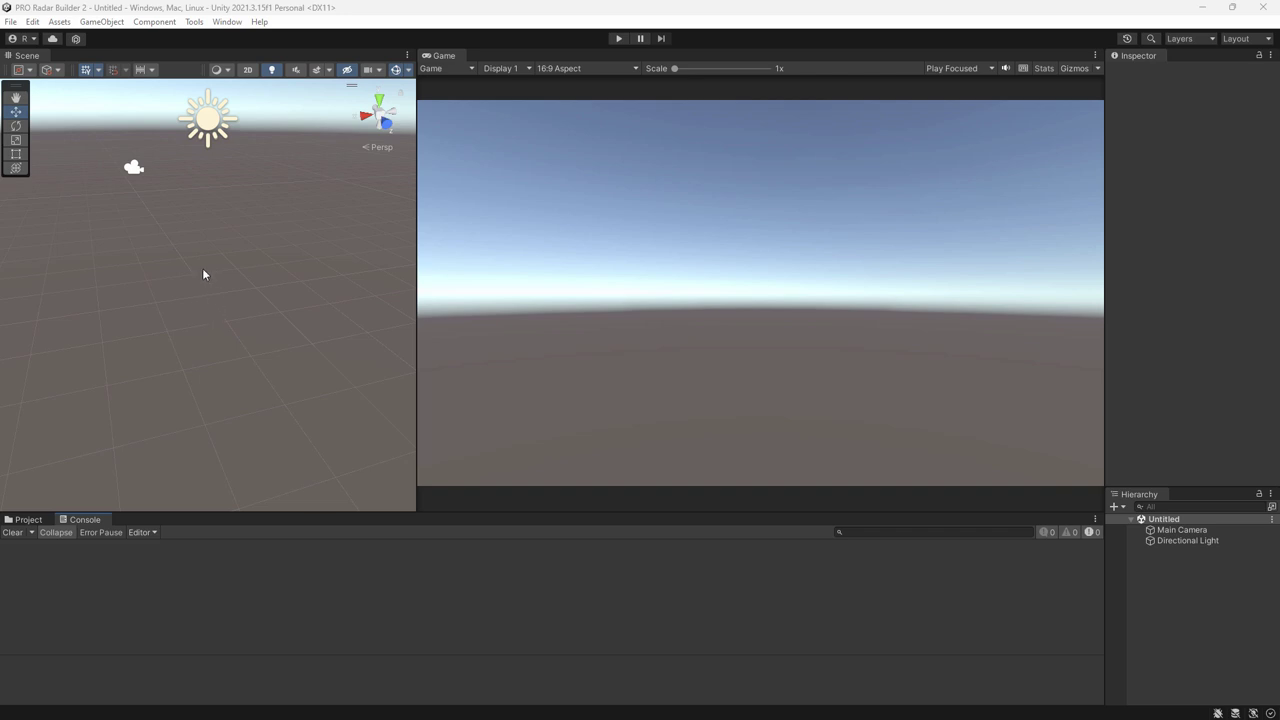
# Add a Pro Radar Builder Standard 2D System to the scene.
pyautogui.click(193, 22)
pyautogui.moveTo(222, 40)
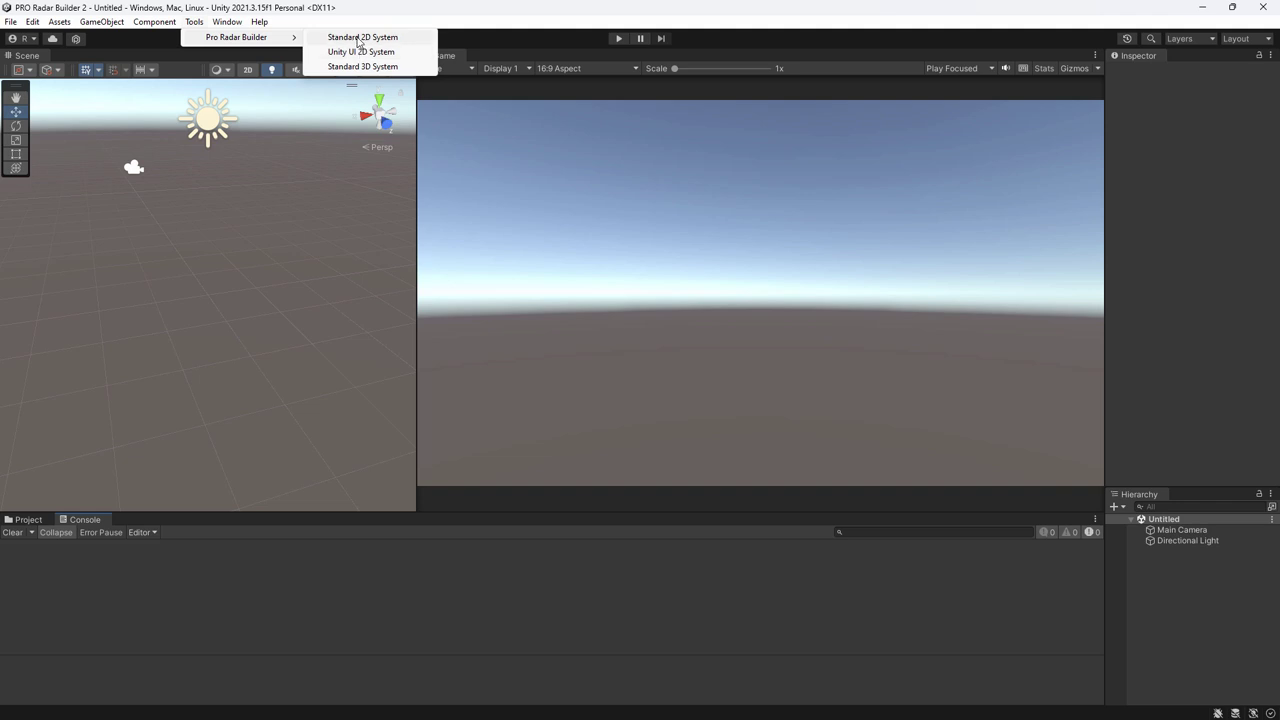
pyautogui.click(358, 40)
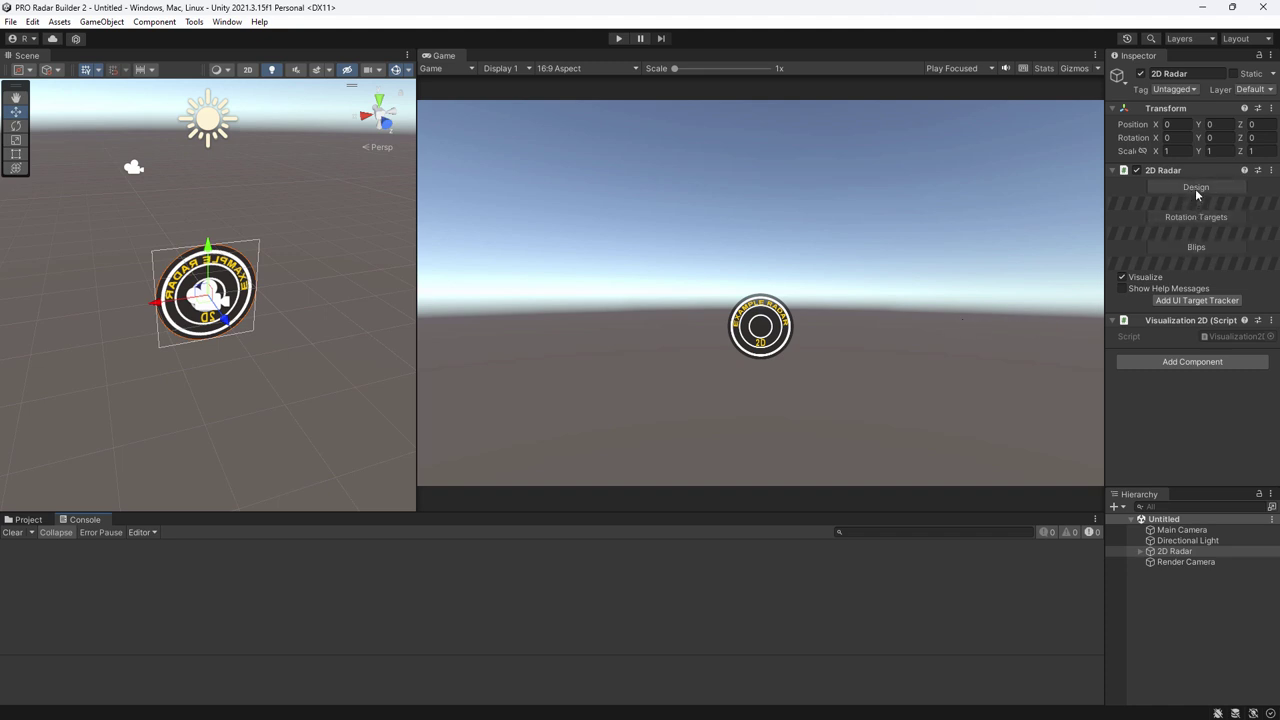
pyautogui.click(1182, 300)
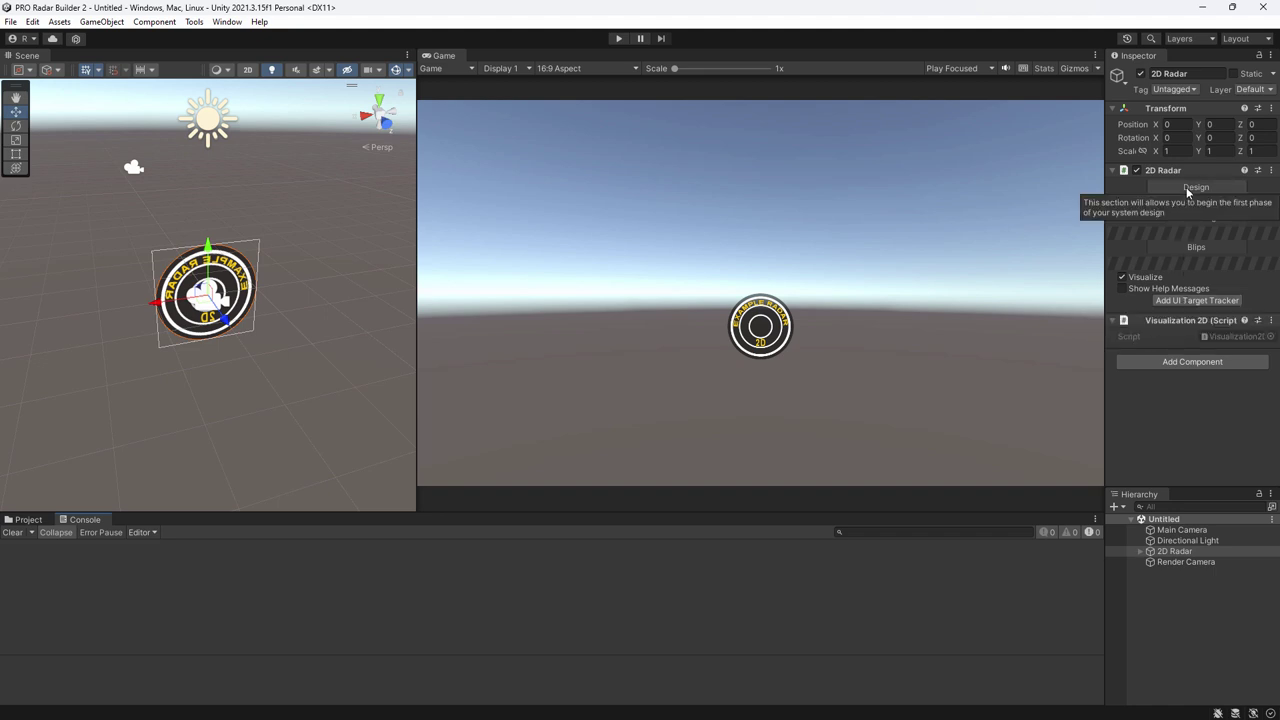
# Expand the 2D Radar's Design and Rotation Targets sections and add a first rotation target.
pyautogui.click(1186, 187)
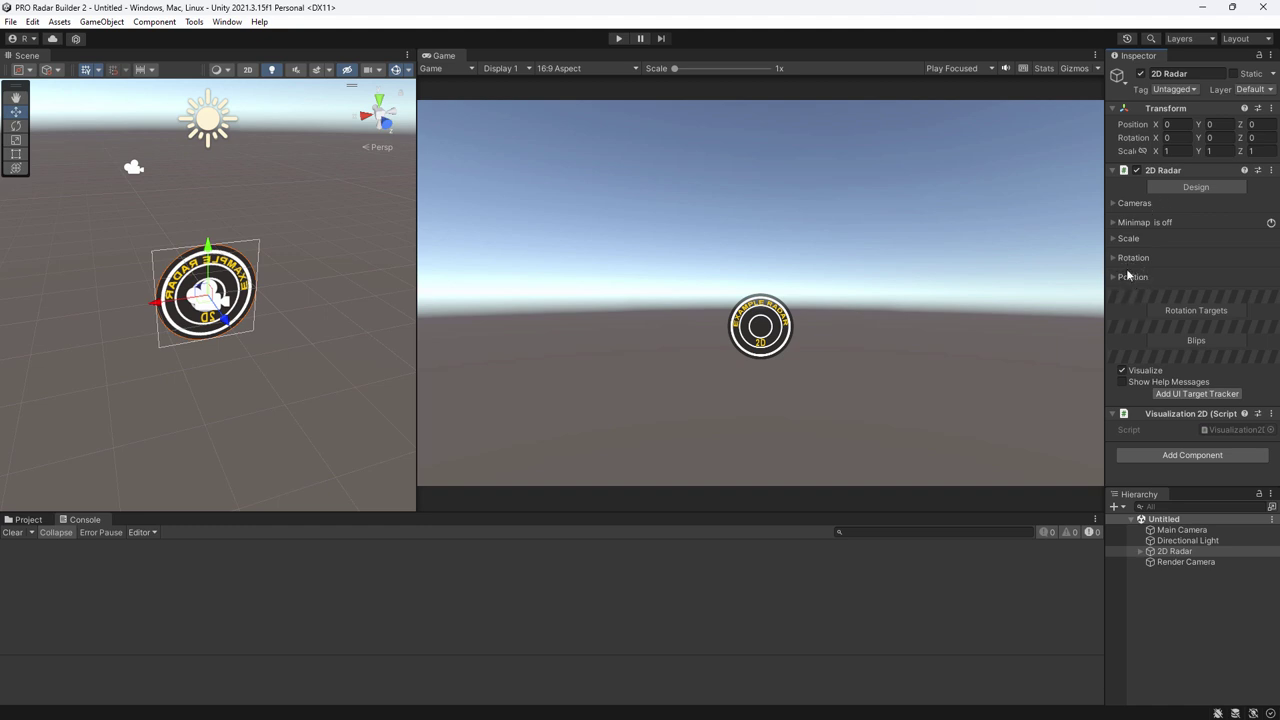
pyautogui.click(1196, 311)
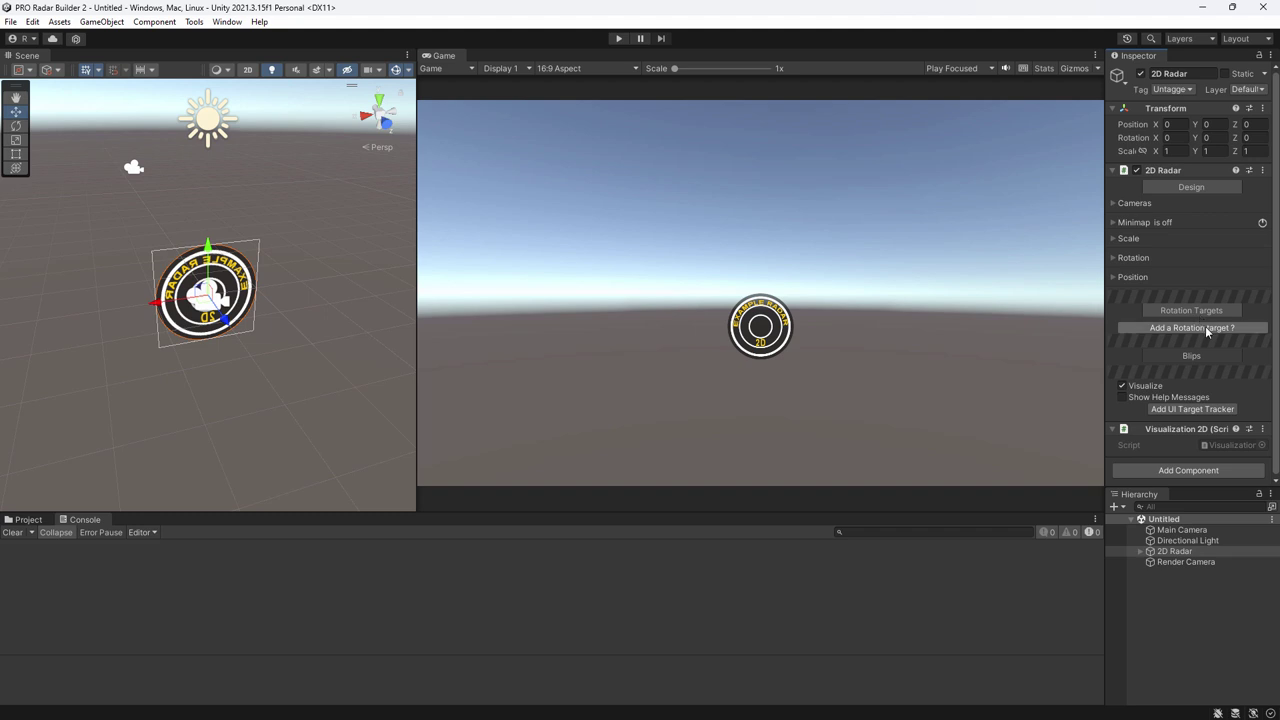
pyautogui.click(1181, 332)
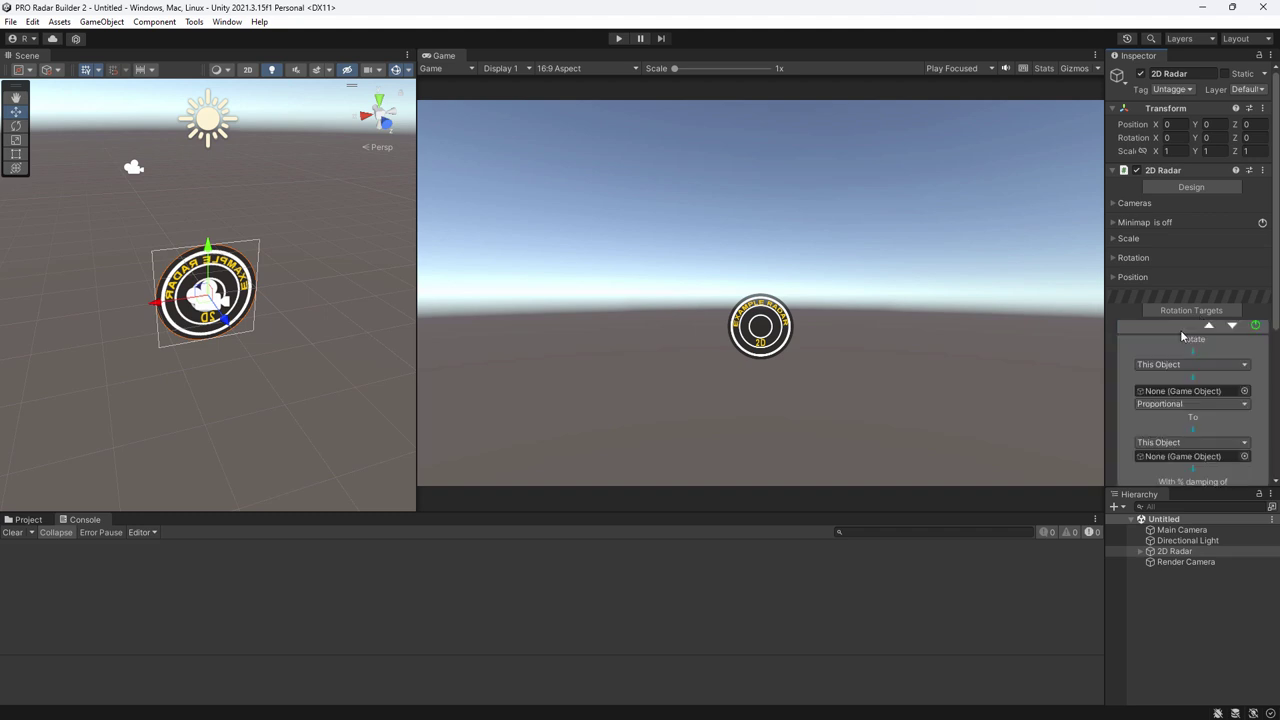
# Examine the first rotation target's options for rotated object, proportionality, target object, damping and Y rotation.
pyautogui.scroll(-3, 1200, 320)
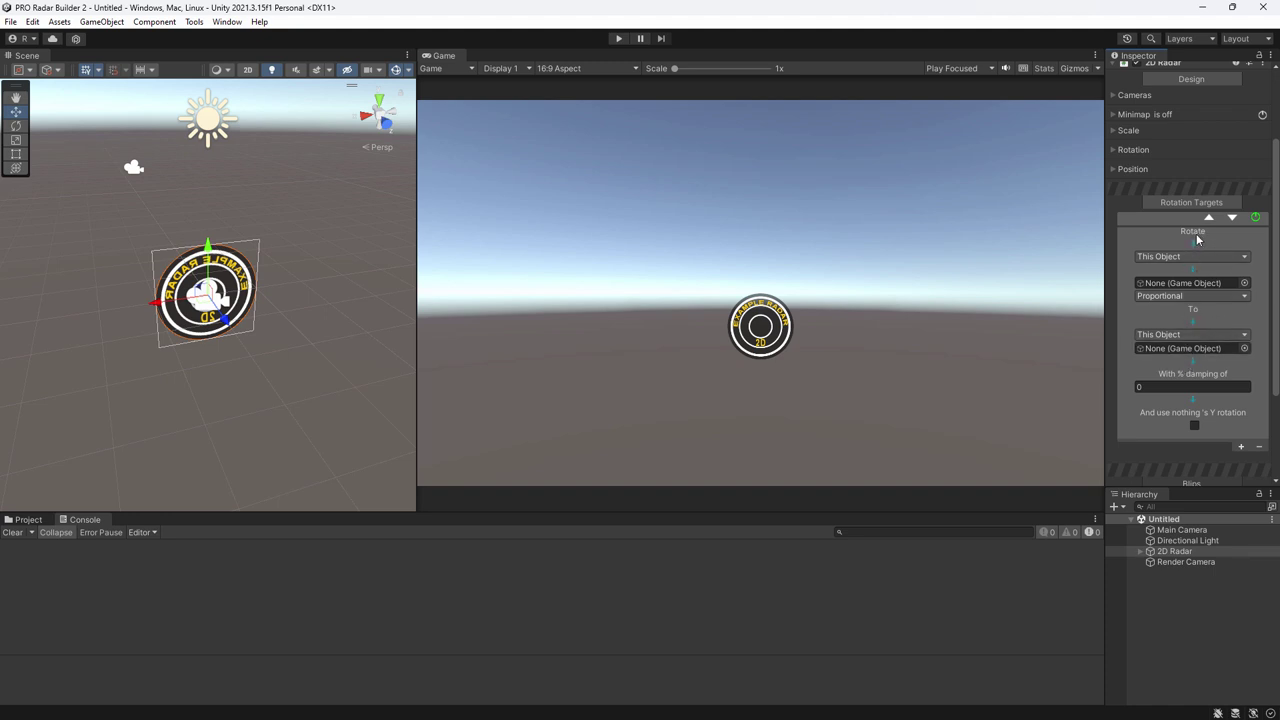
pyautogui.click(1192, 297)
pyautogui.click(1240, 298)
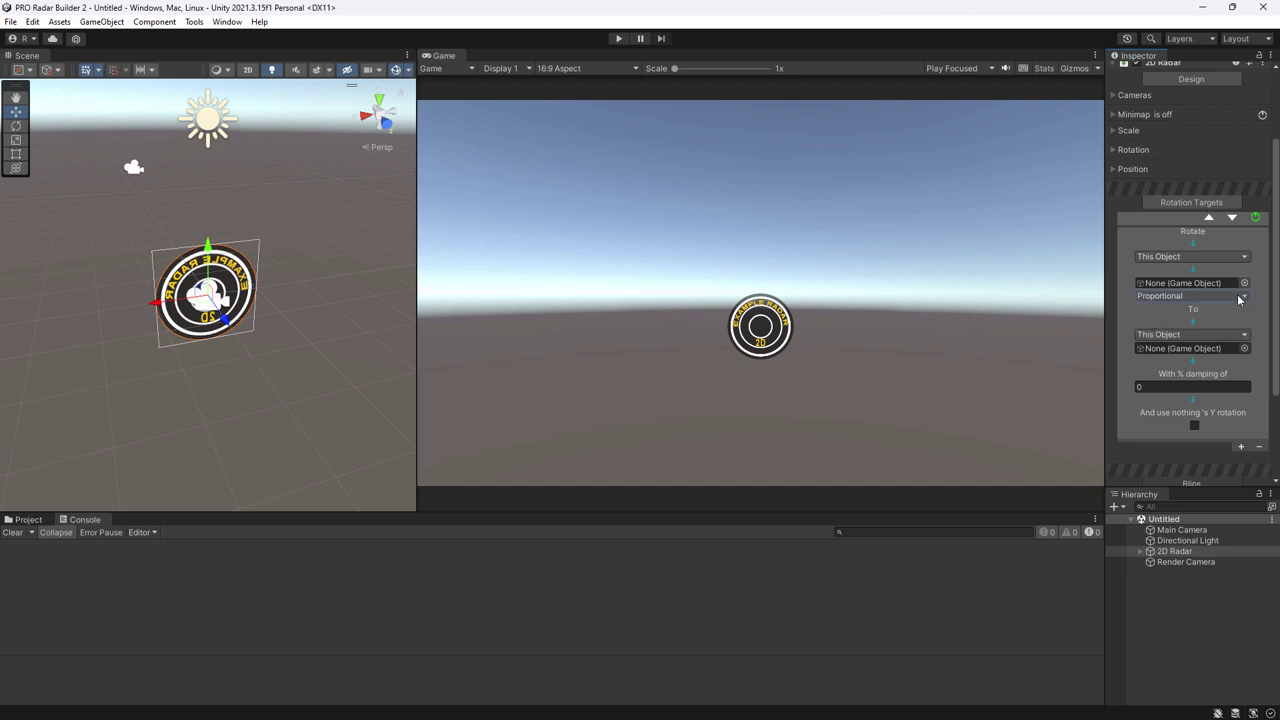
pyautogui.click(1178, 336)
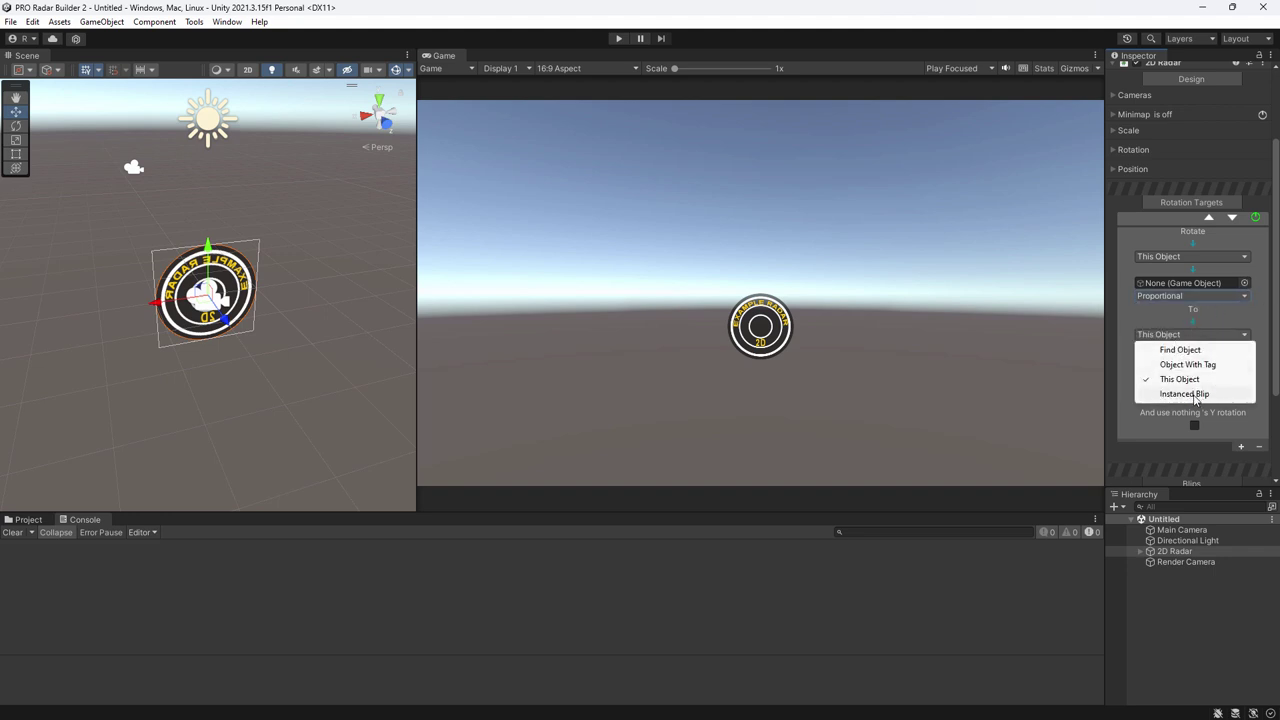
pyautogui.click(1254, 329)
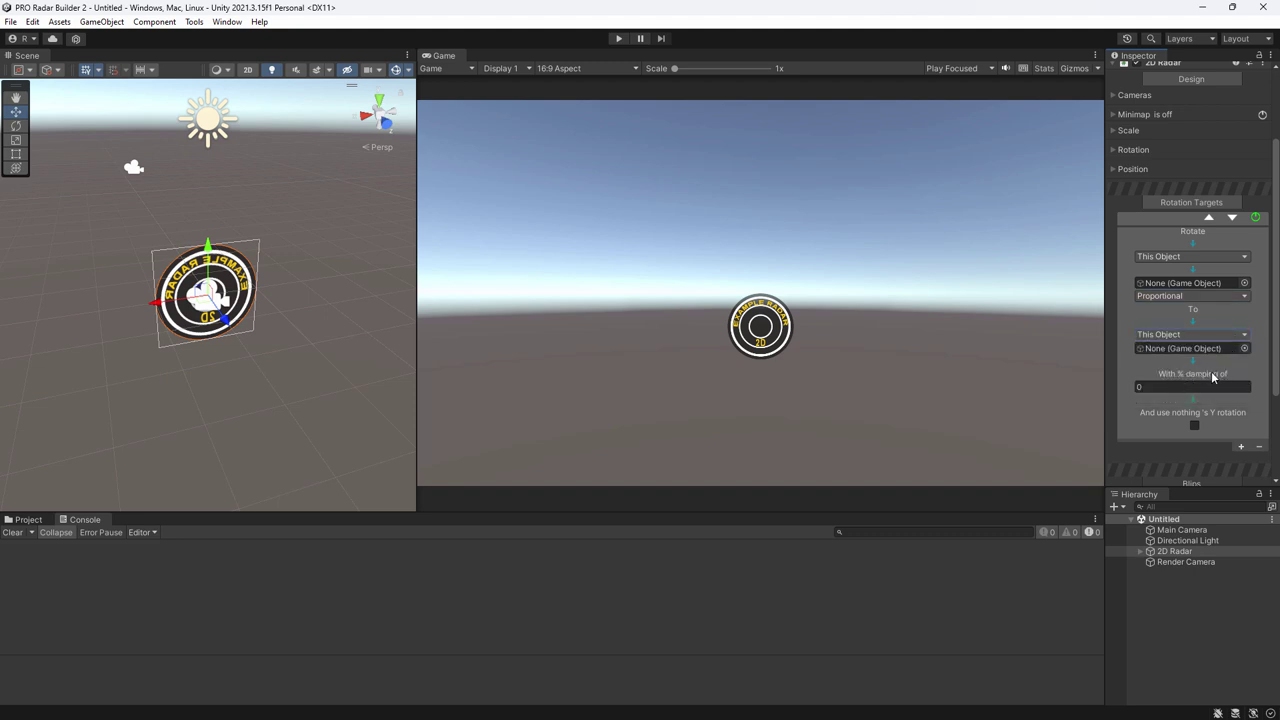
pyautogui.click(1148, 387)
pyautogui.scroll(-3, 1170, 420)
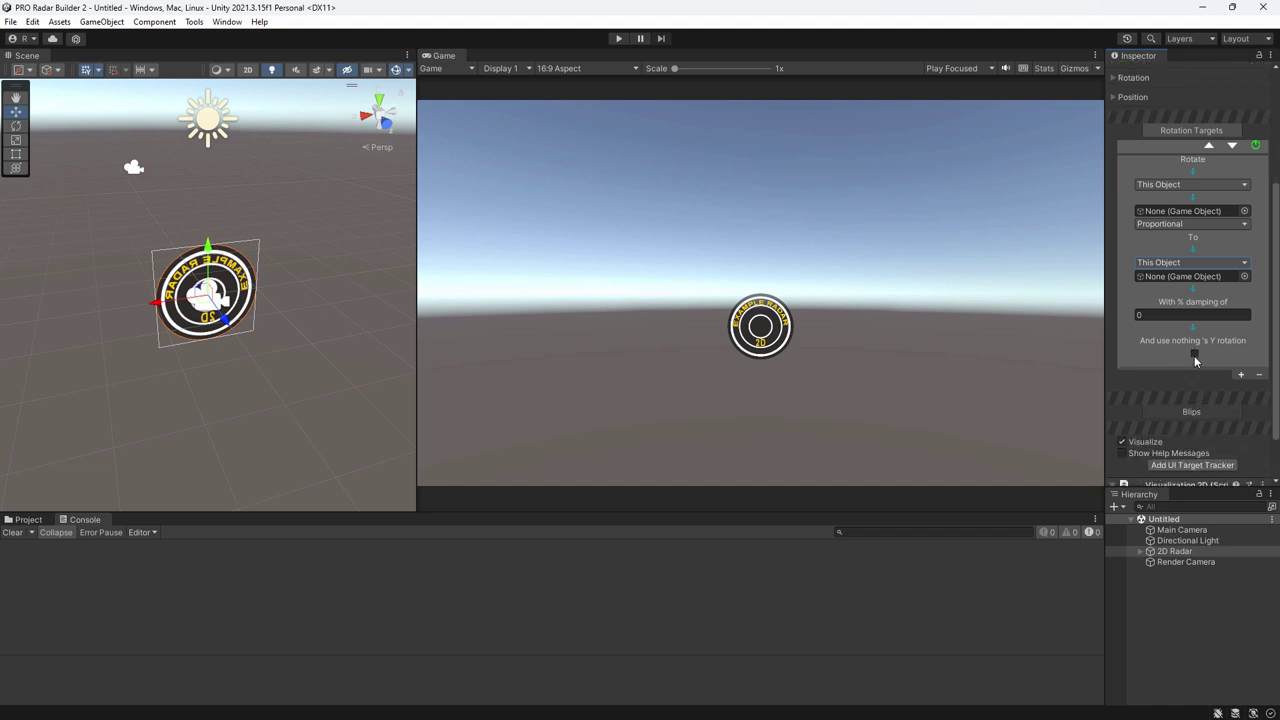
pyautogui.scroll(3, 1210, 364)
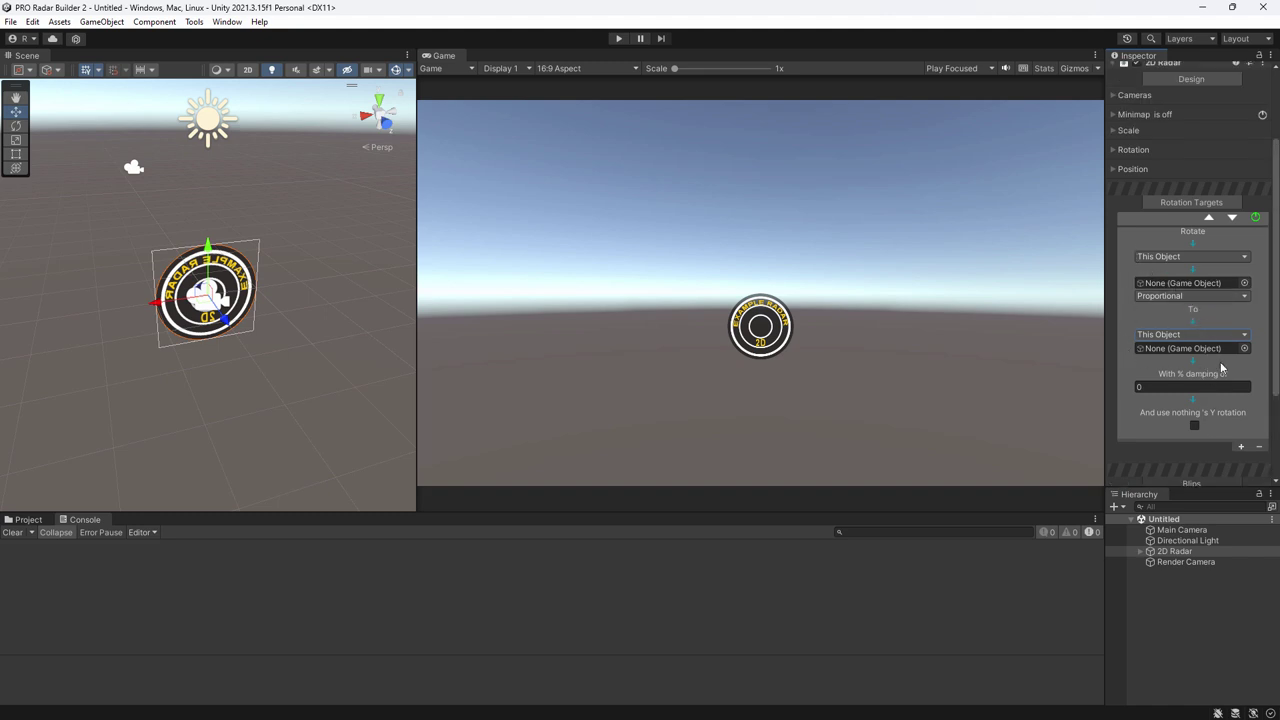
pyautogui.click(1200, 258)
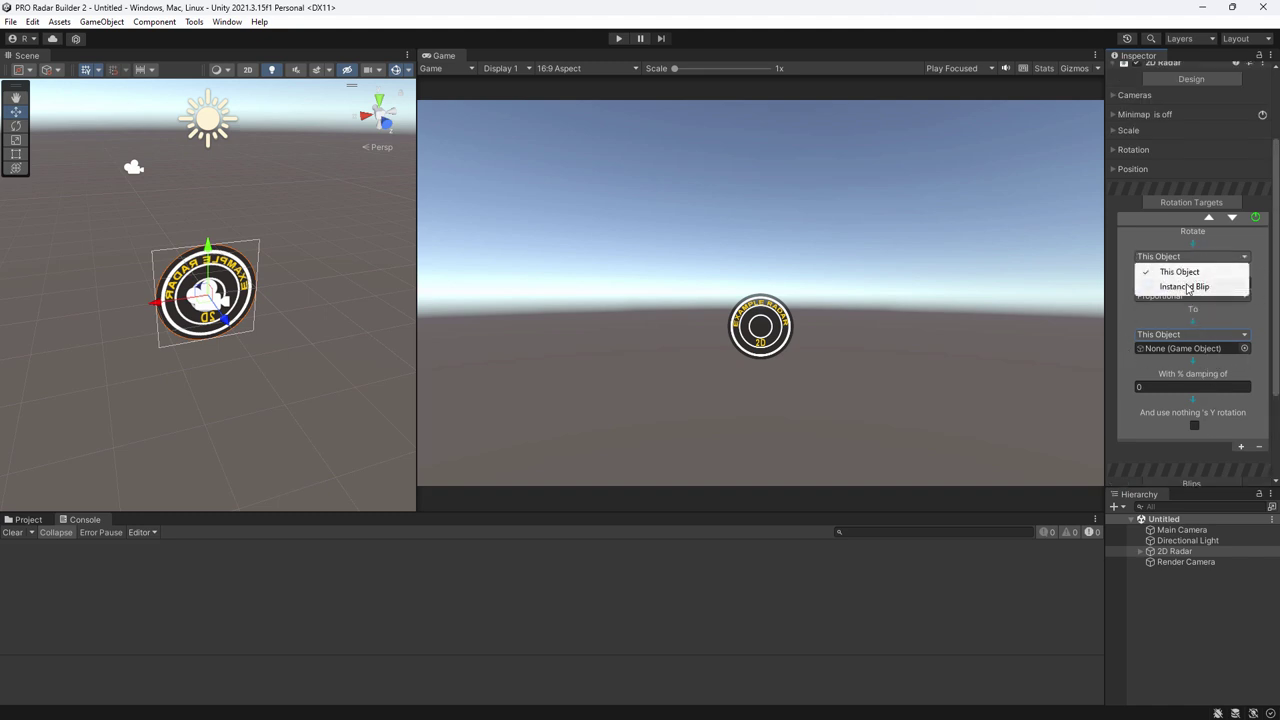
pyautogui.click(1222, 296)
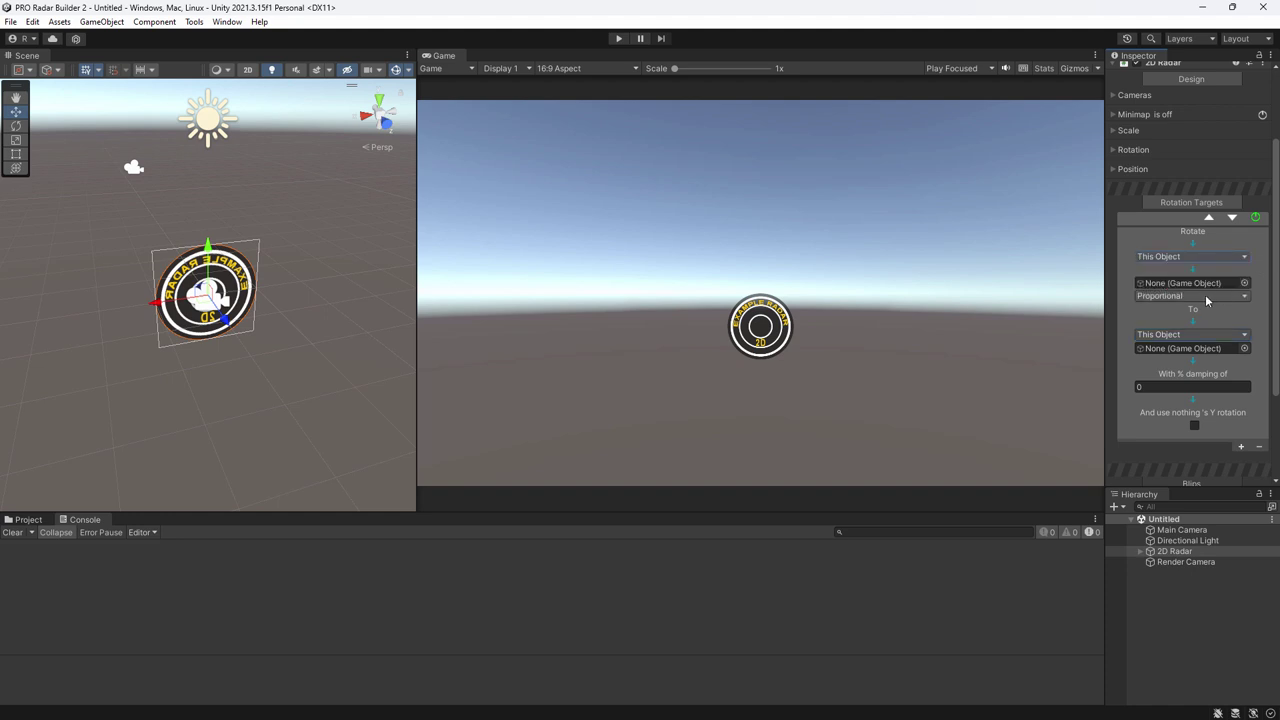
# Add a second rotation target below the first one.
pyautogui.scroll(-1, 1175, 343)
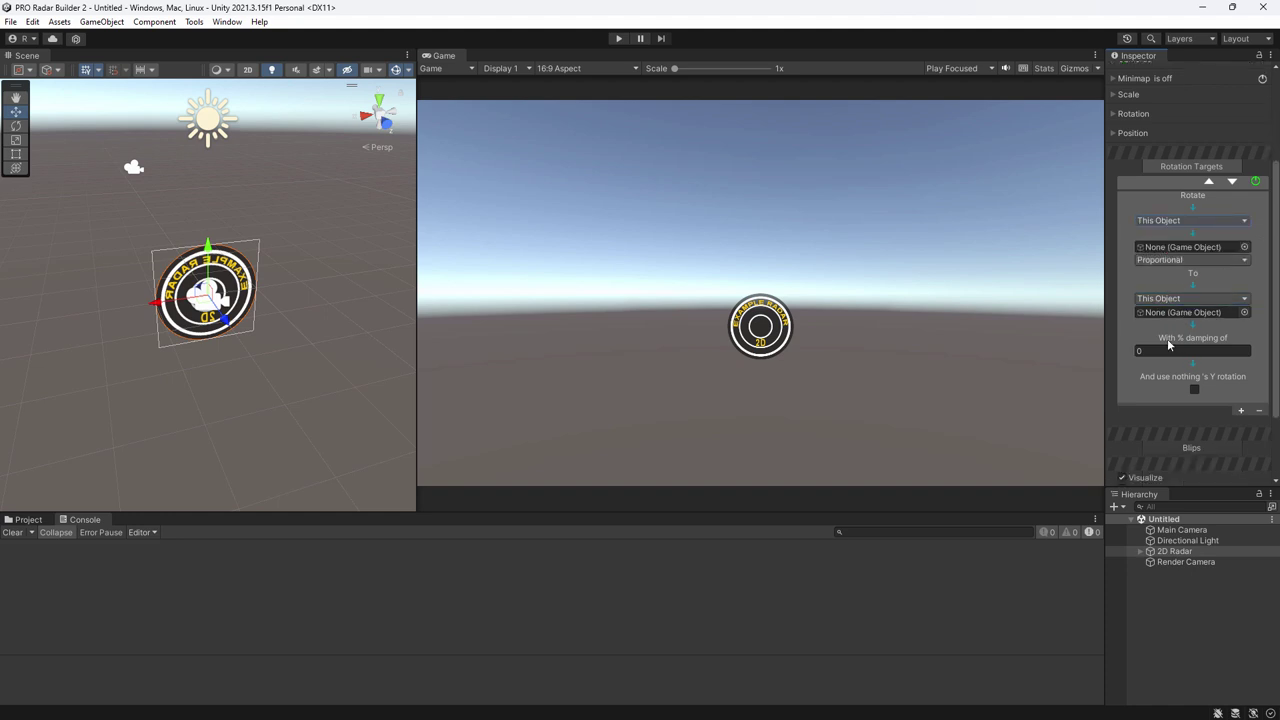
pyautogui.scroll(-3, 1175, 340)
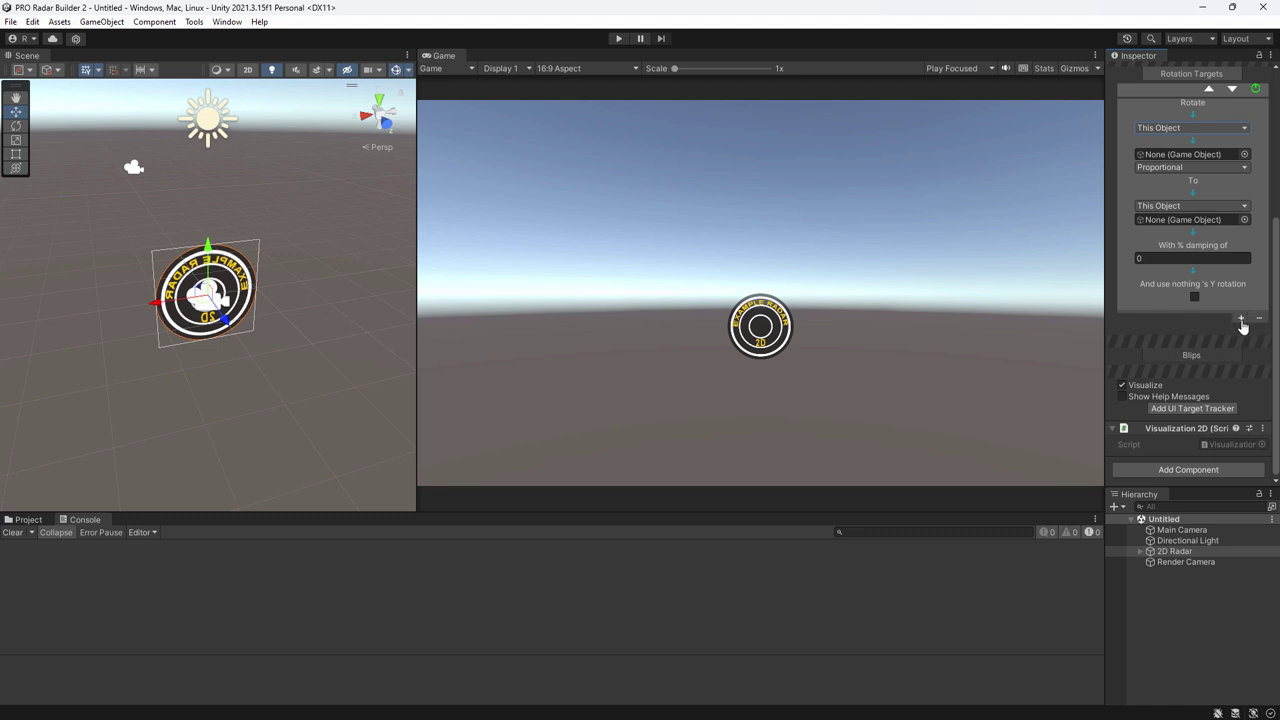
pyautogui.click(1241, 320)
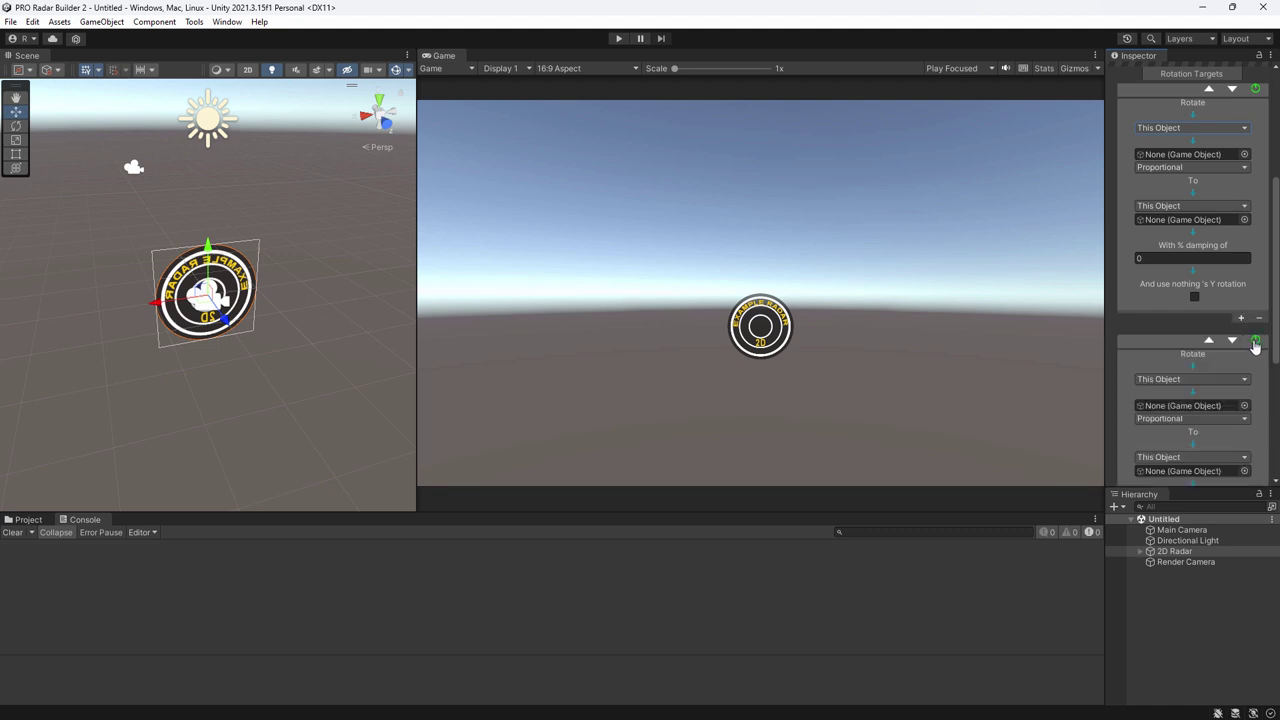
# Try disabling the second rotation target and moving it above the first, restoring its original order and enabled state.
pyautogui.click(1256, 341)
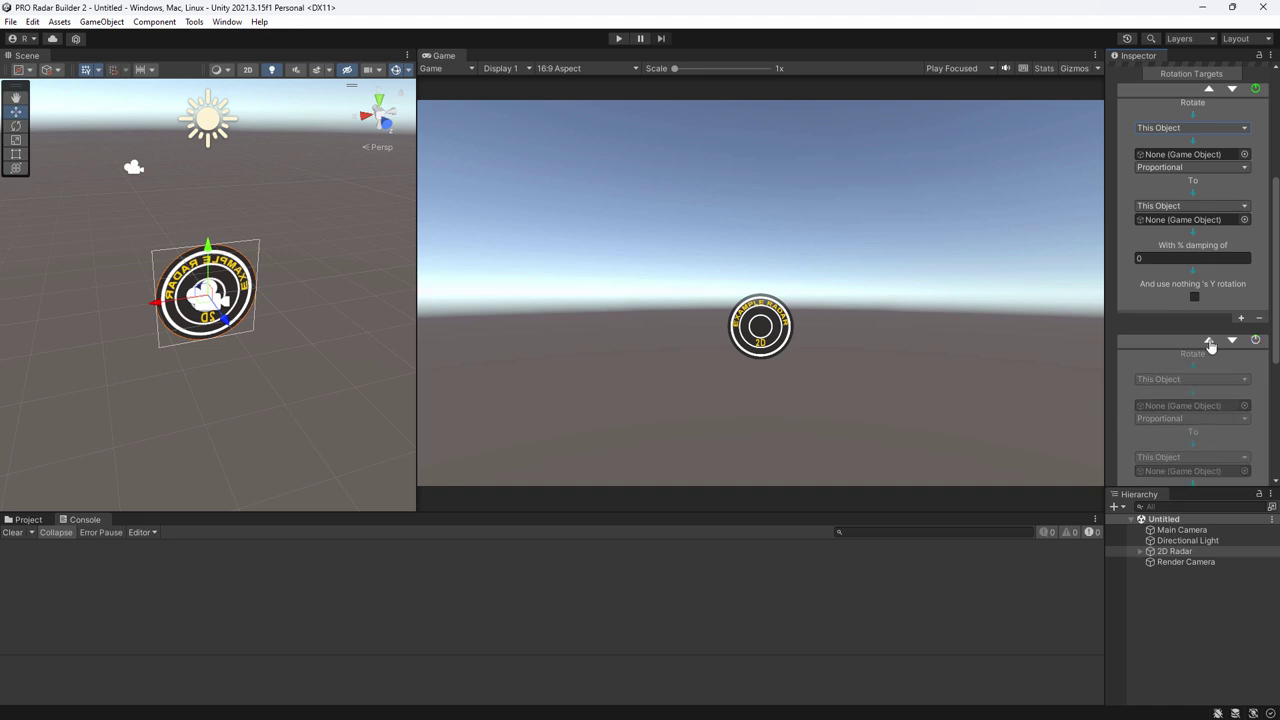
pyautogui.click(1209, 341)
pyautogui.scroll(1, 1212, 291)
pyautogui.scroll(-3, 1209, 273)
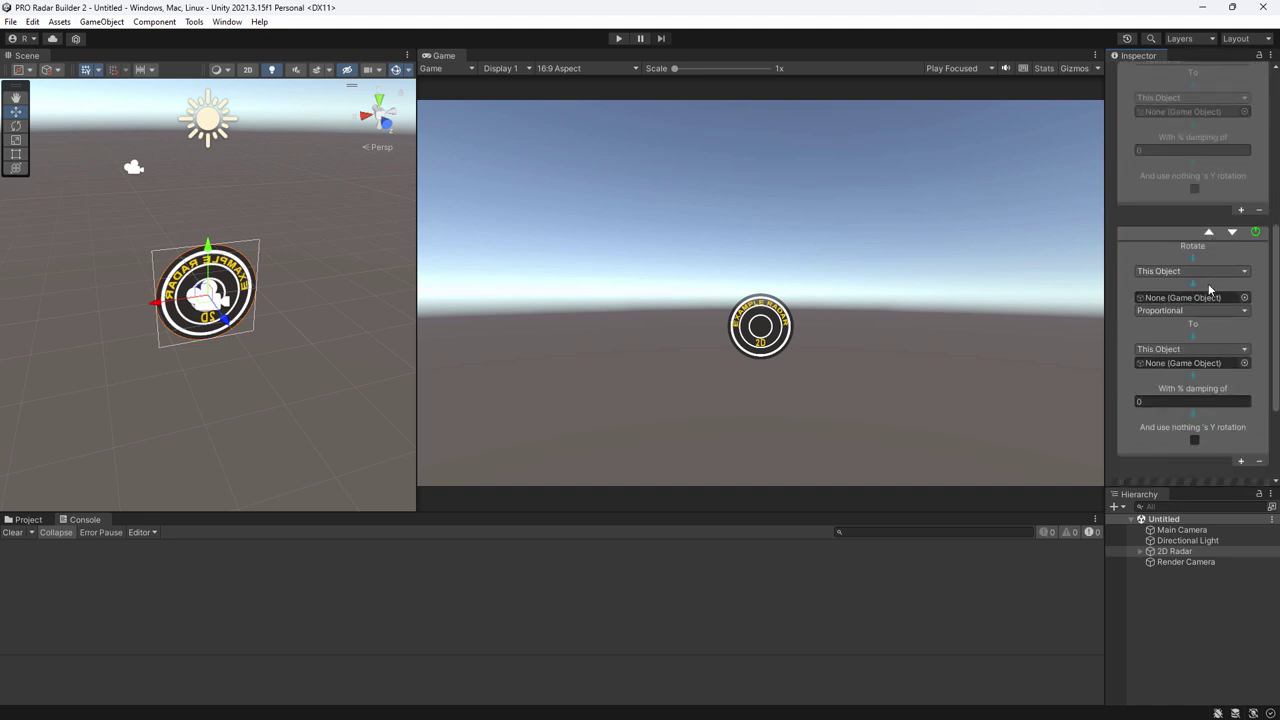
pyautogui.click(1209, 233)
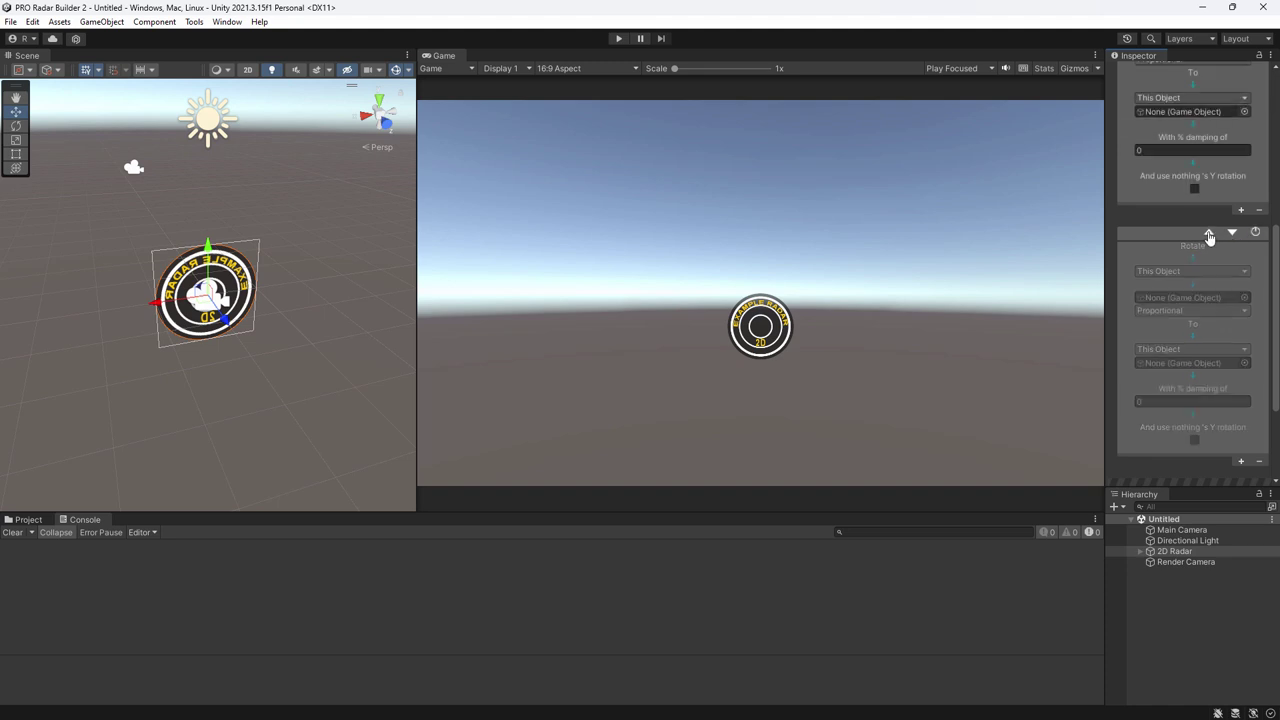
pyautogui.scroll(2, 1222, 297)
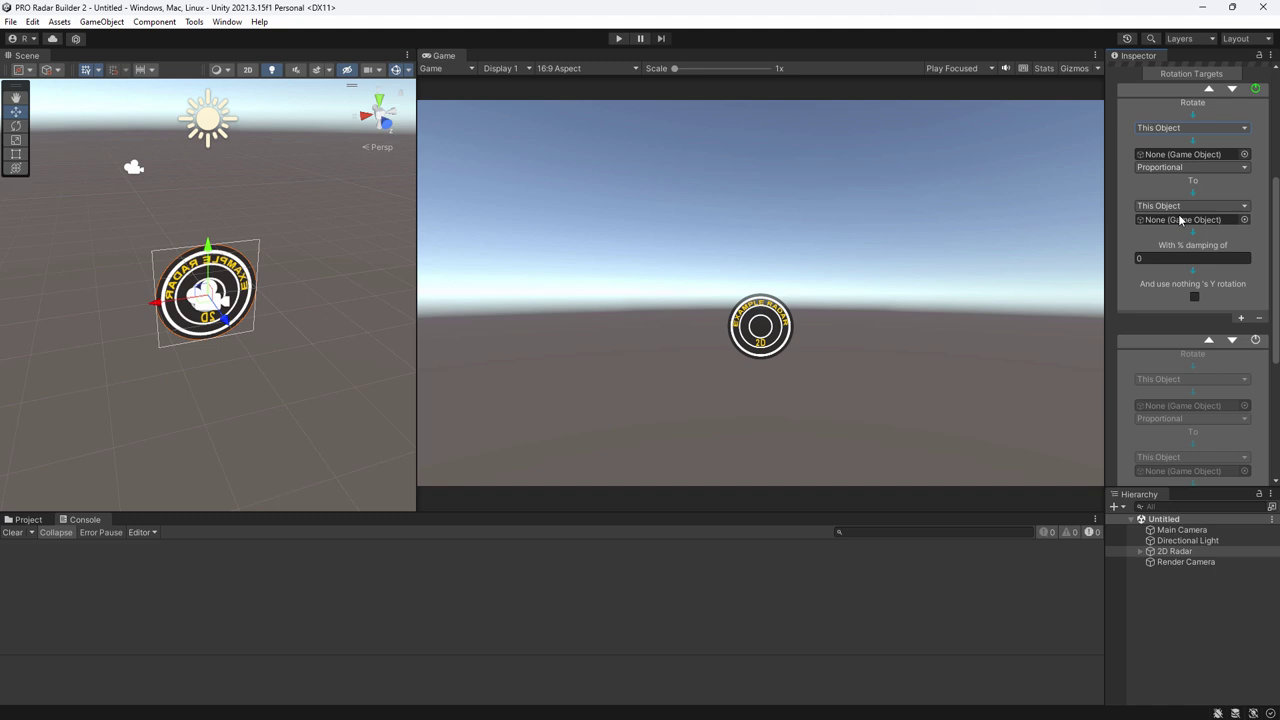
pyautogui.scroll(-3, 1178, 233)
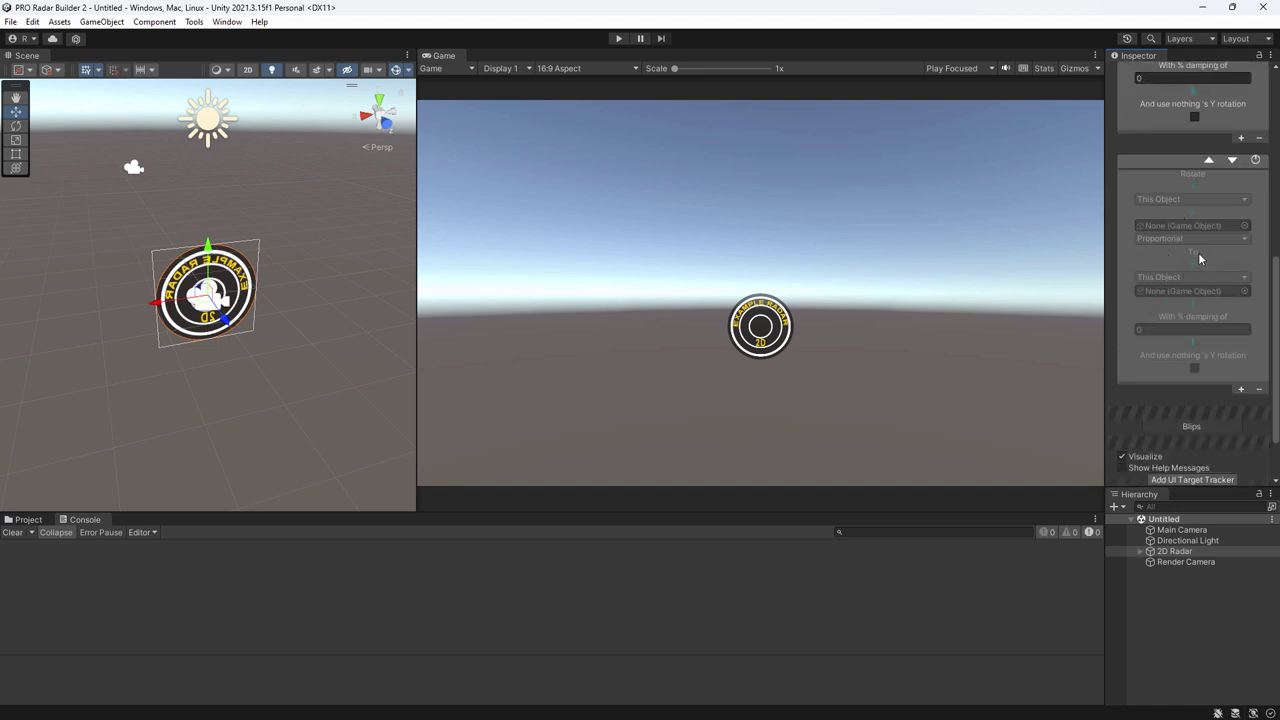
pyautogui.scroll(3, 1198, 251)
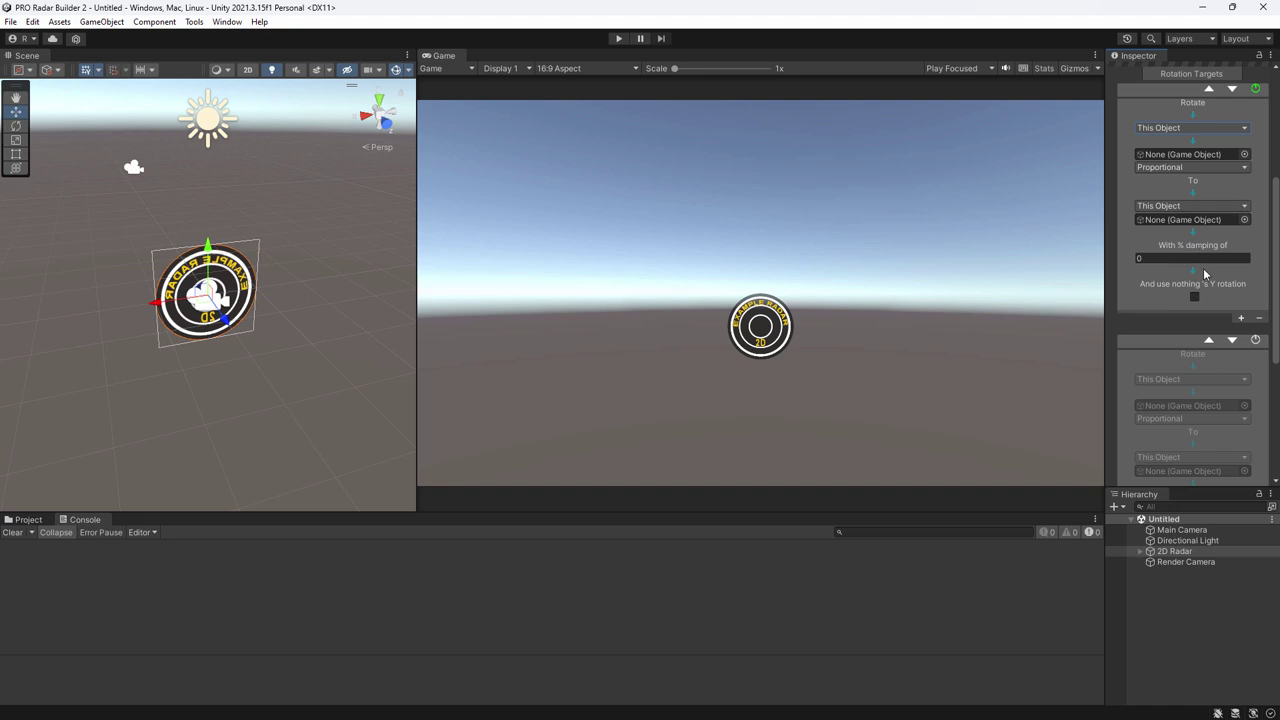
pyautogui.click(1256, 341)
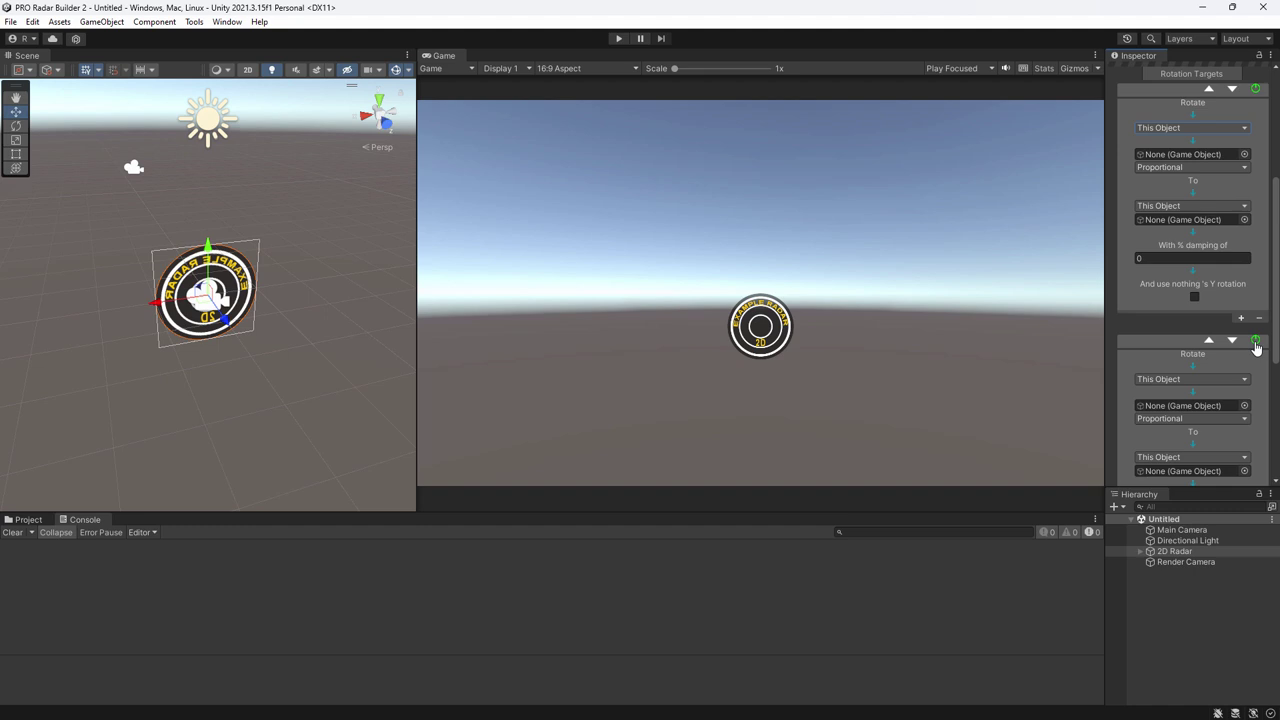
# Collapse the 2D Radar's Rotation Targets section and expand its Blips section.
pyautogui.scroll(4, 1240, 320)
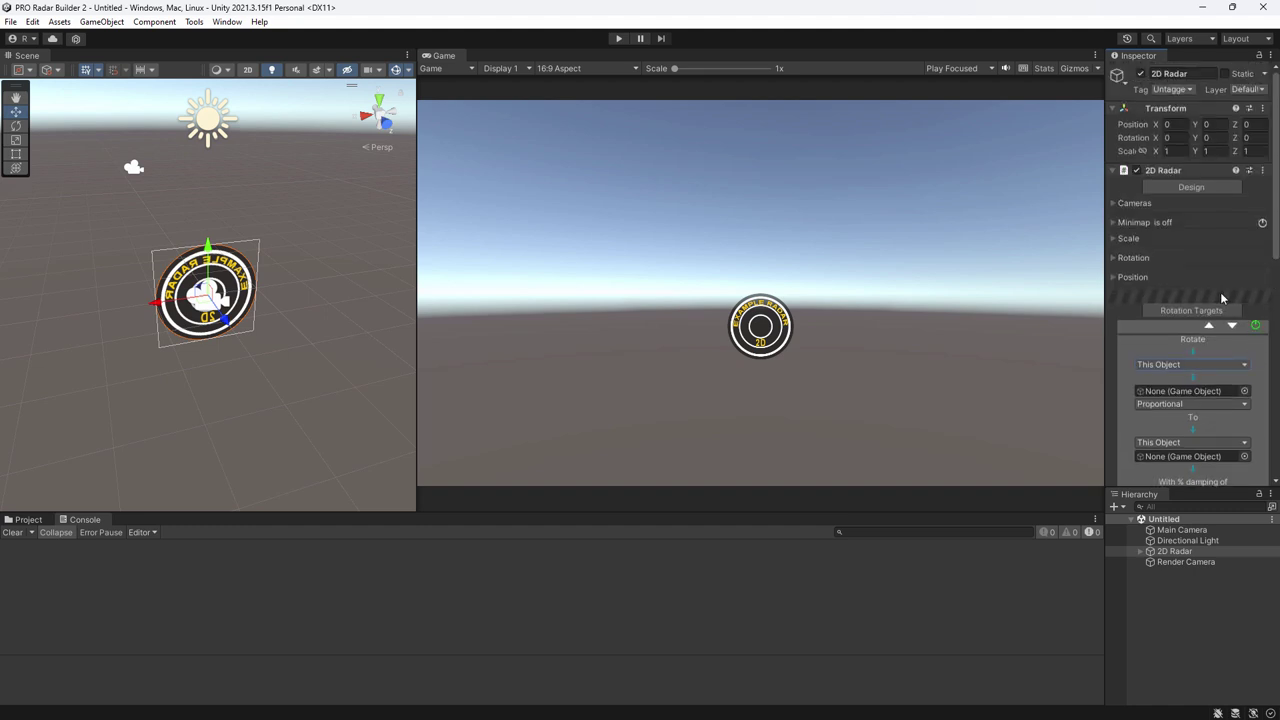
pyautogui.scroll(-4, 1174, 312)
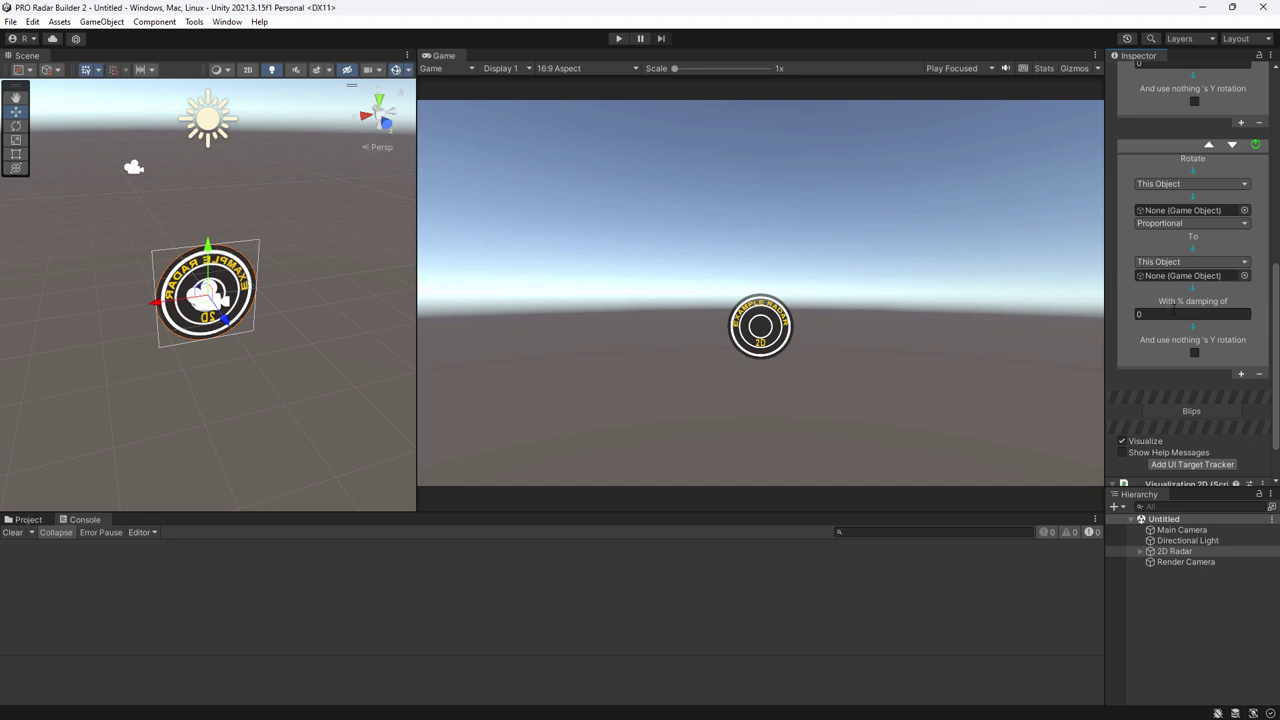
pyautogui.scroll(4, 1193, 307)
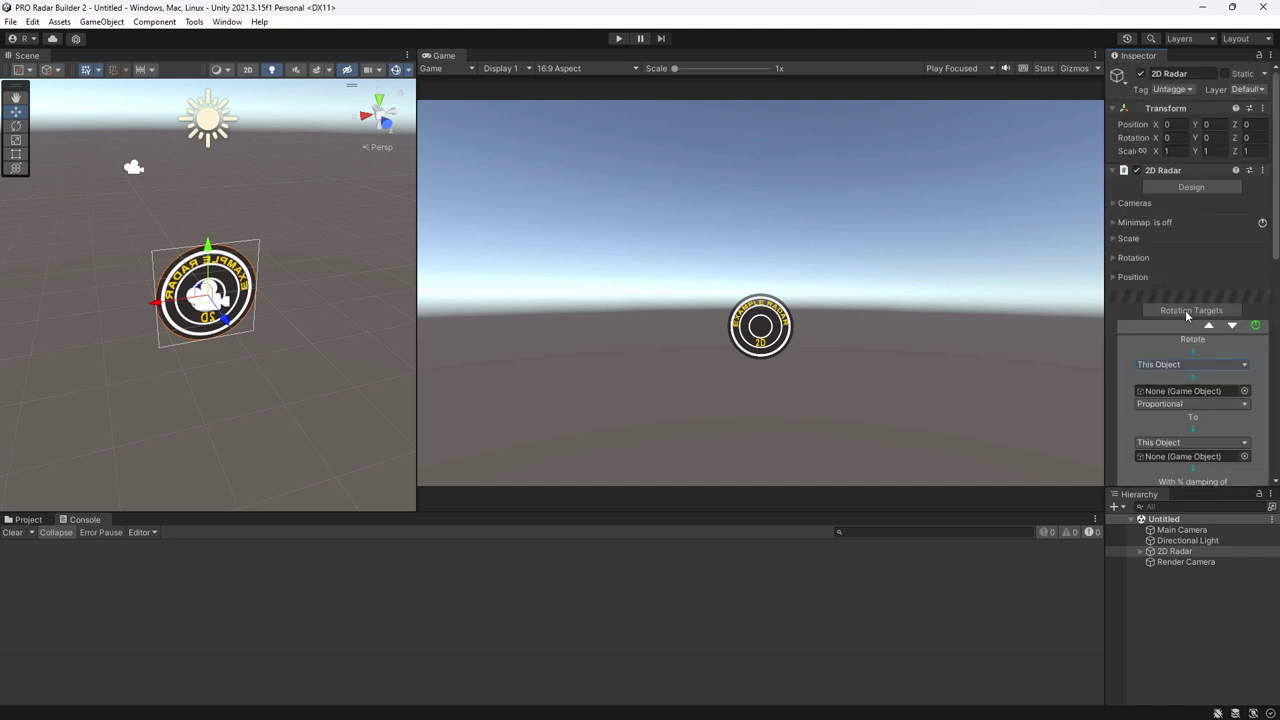
pyautogui.click(1186, 311)
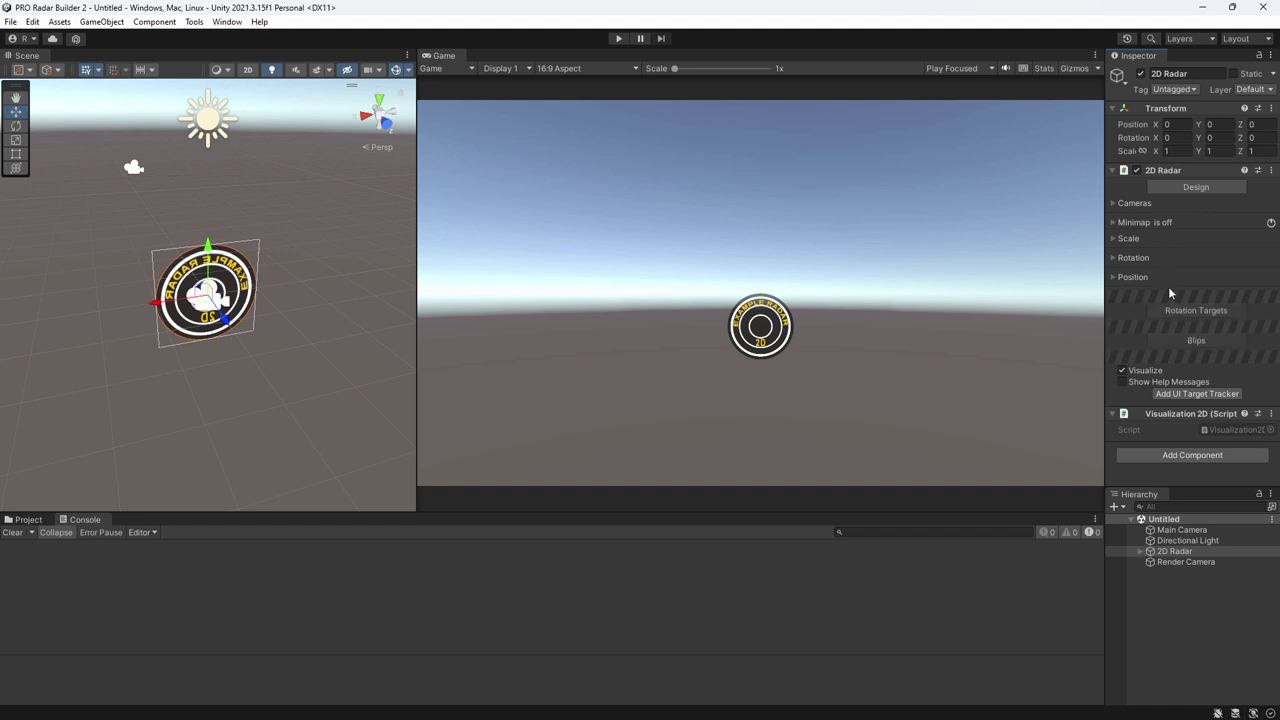
pyautogui.click(1185, 341)
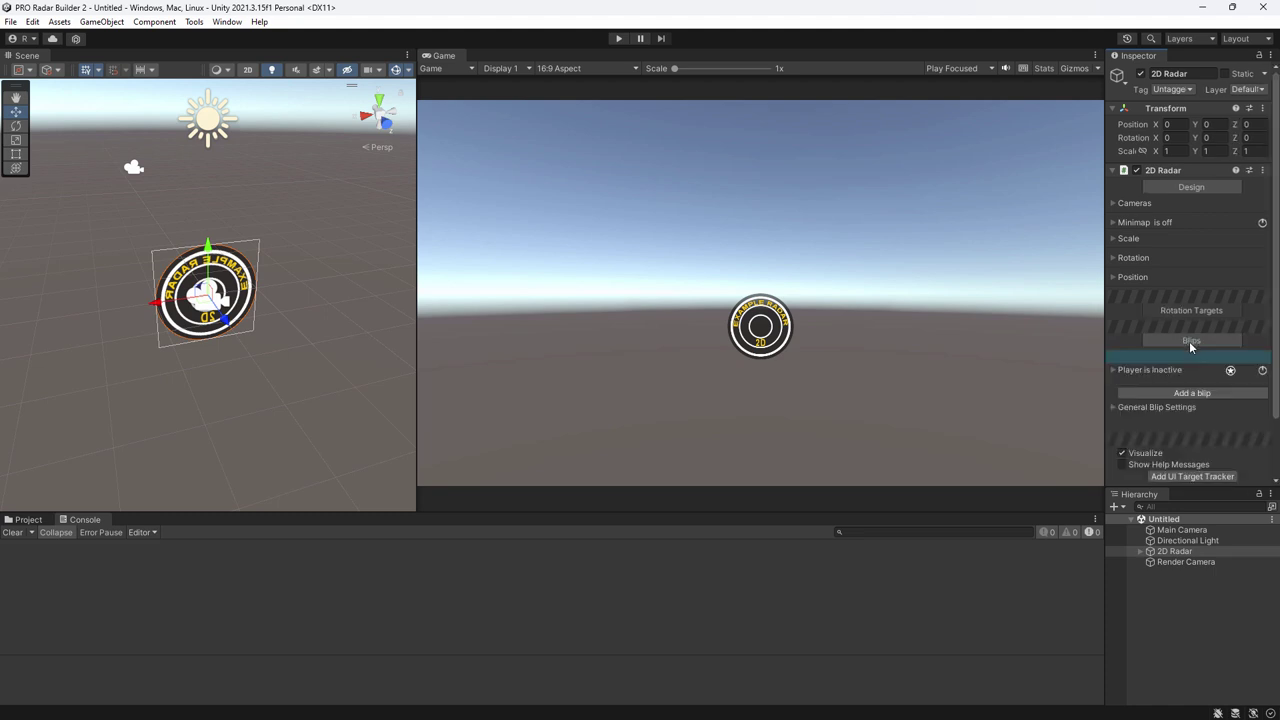
# Add four blip entries to the 2D Radar below the Player blip.
pyautogui.scroll(-2, 1176, 371)
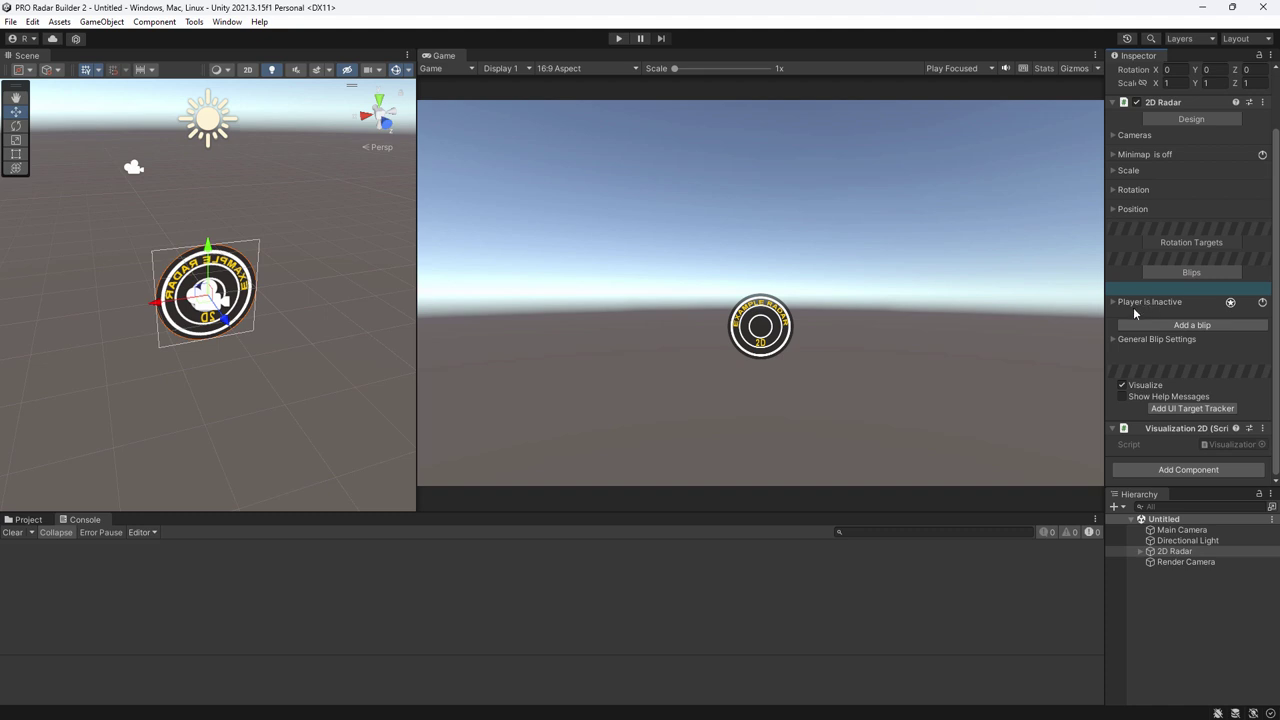
pyautogui.click(1191, 327)
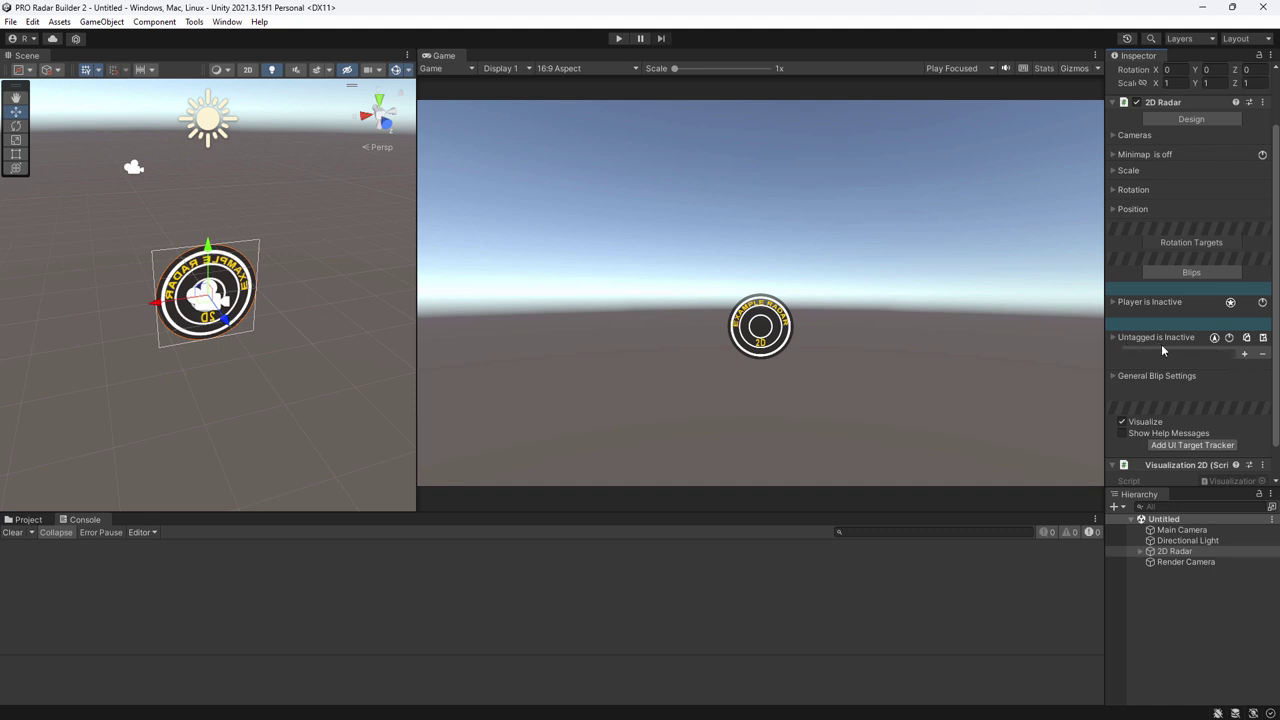
pyautogui.click(1245, 356)
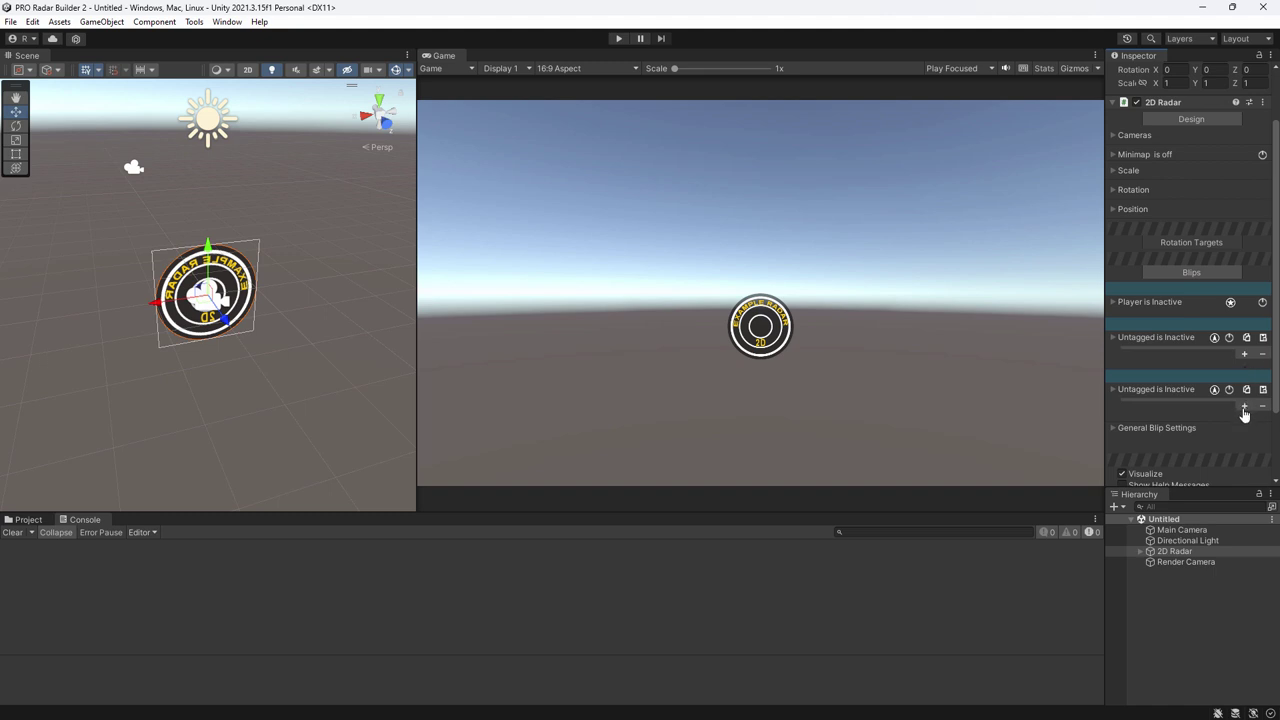
pyautogui.click(1244, 406)
pyautogui.click(1244, 457)
pyautogui.scroll(-2, 1232, 410)
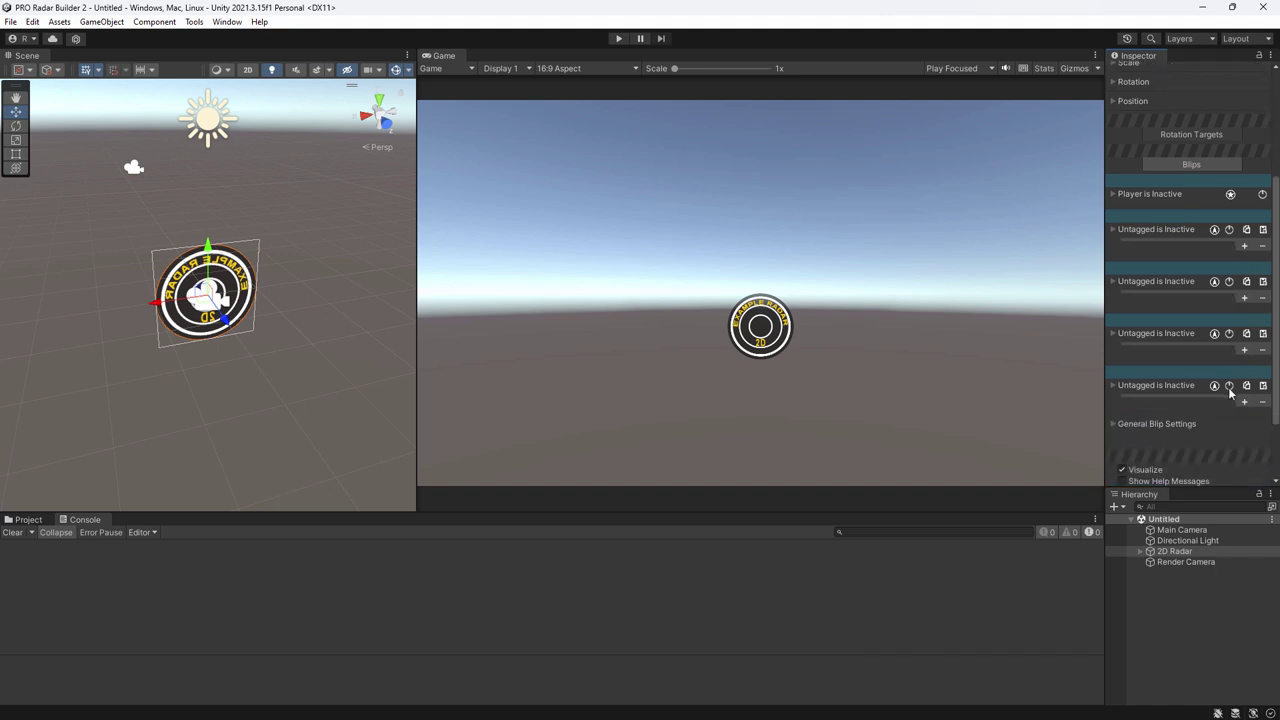
# Activate the Player blip and the first and third Untagged blips of the 2D Radar.
pyautogui.scroll(4, 1220, 339)
pyautogui.scroll(-4, 1238, 415)
pyautogui.scroll(4, 1204, 330)
pyautogui.scroll(-1, 1193, 356)
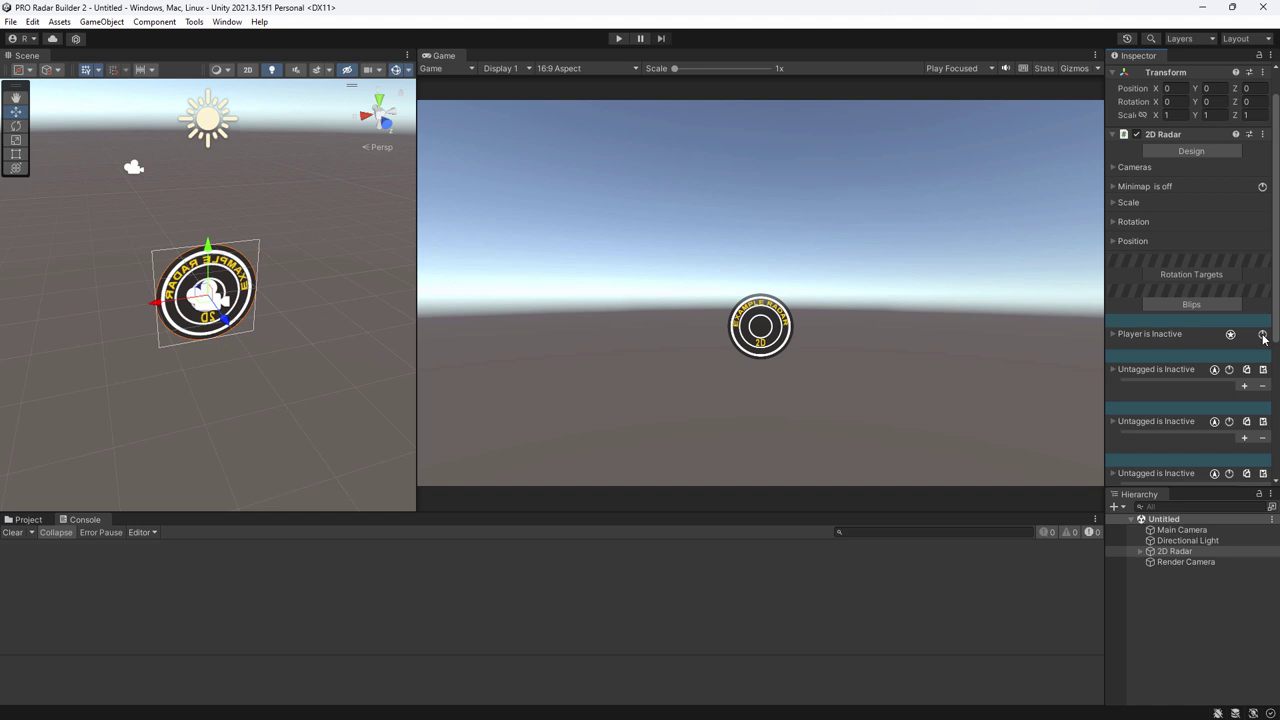
pyautogui.click(1263, 336)
pyautogui.click(1229, 370)
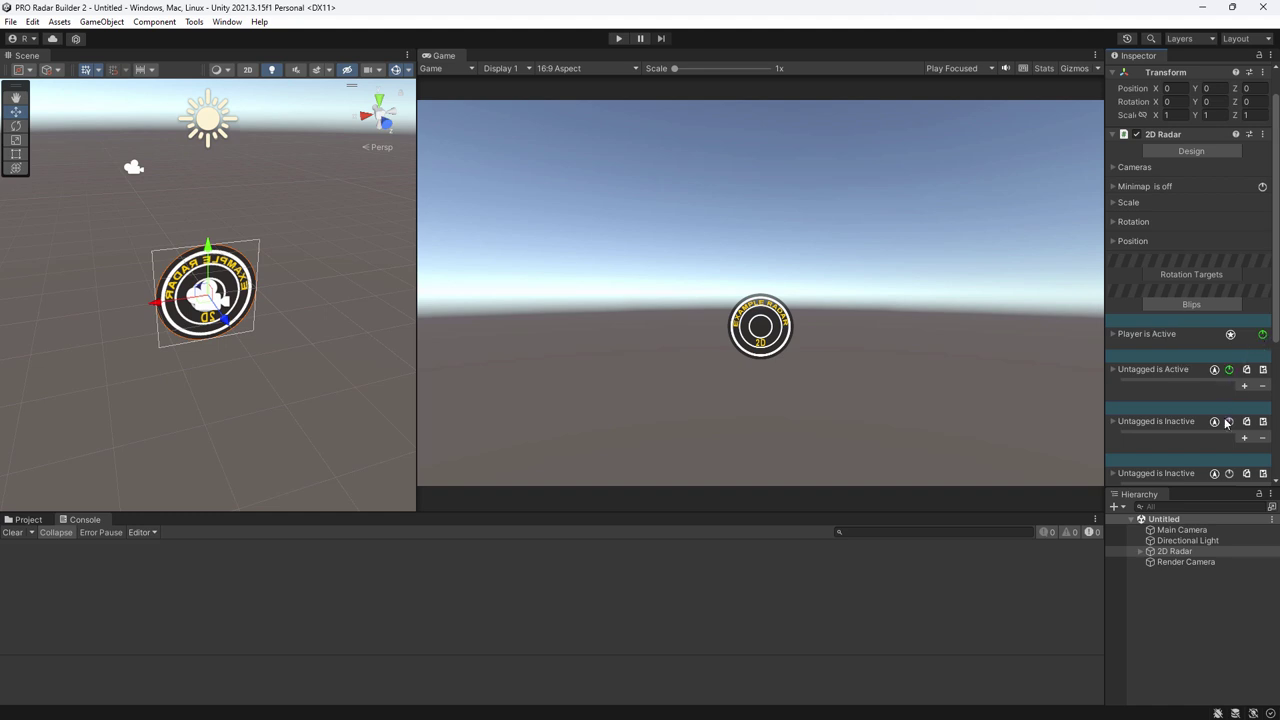
pyautogui.click(1229, 474)
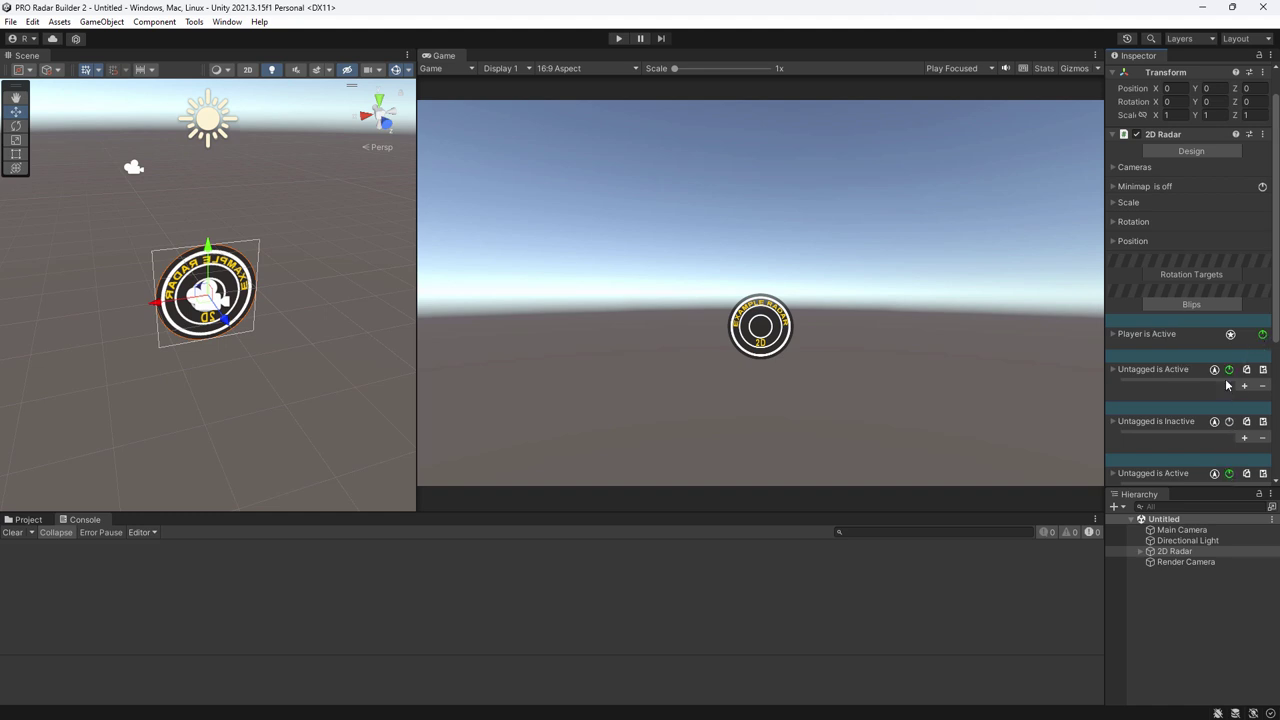
# Expand the first Untagged blip and review its Optimization Options, Rotation and Scale, and blip creation settings.
pyautogui.click(1114, 371)
pyautogui.scroll(-2, 1144, 376)
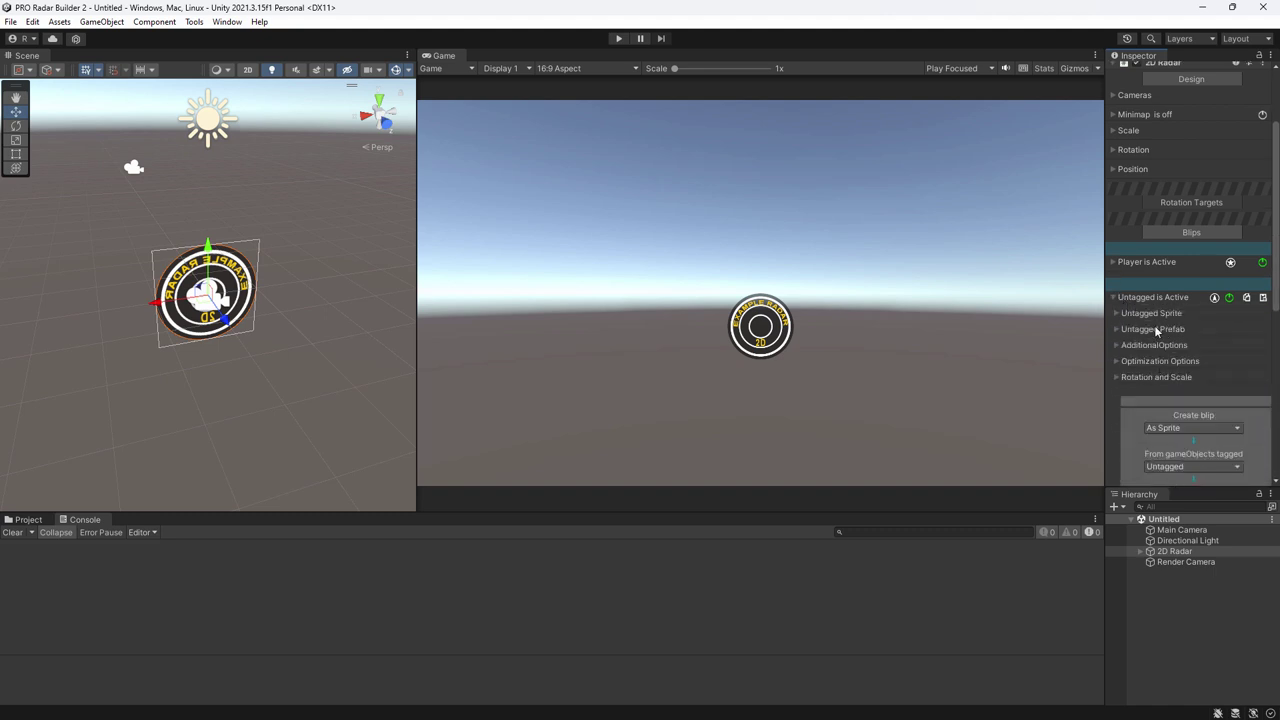
pyautogui.click(1116, 363)
pyautogui.click(1117, 362)
pyautogui.click(1116, 376)
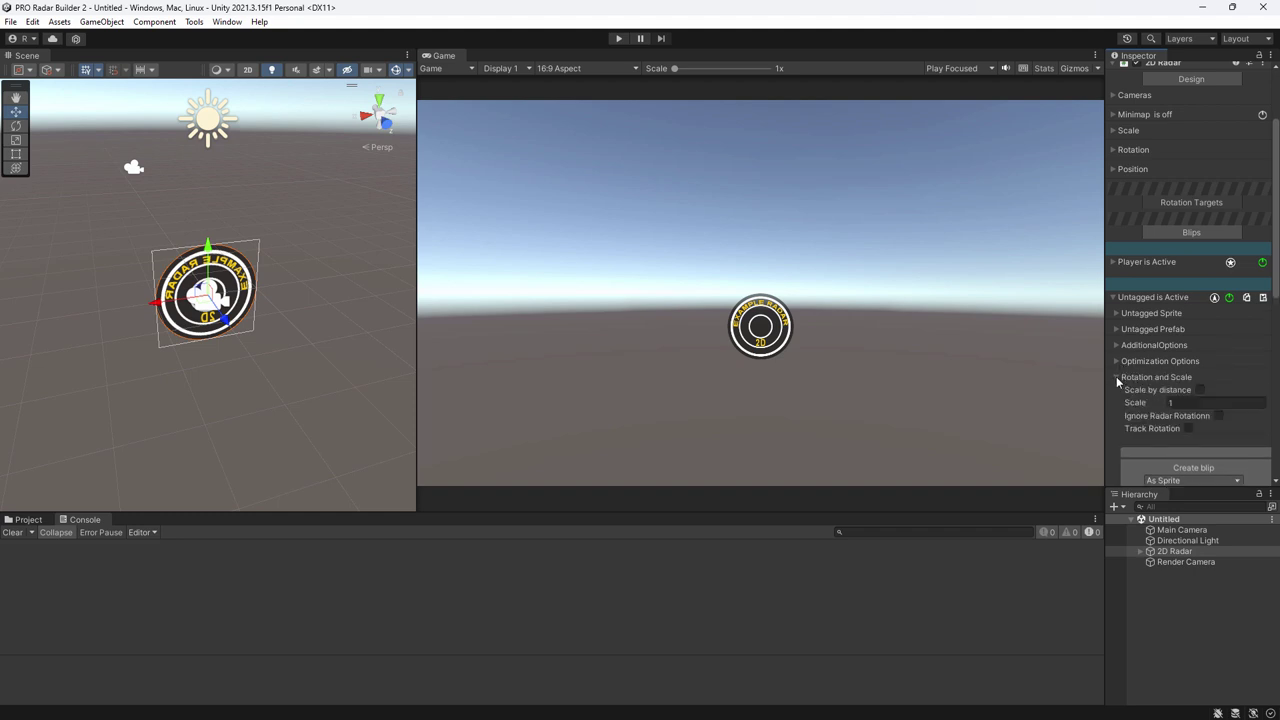
pyautogui.click(1116, 377)
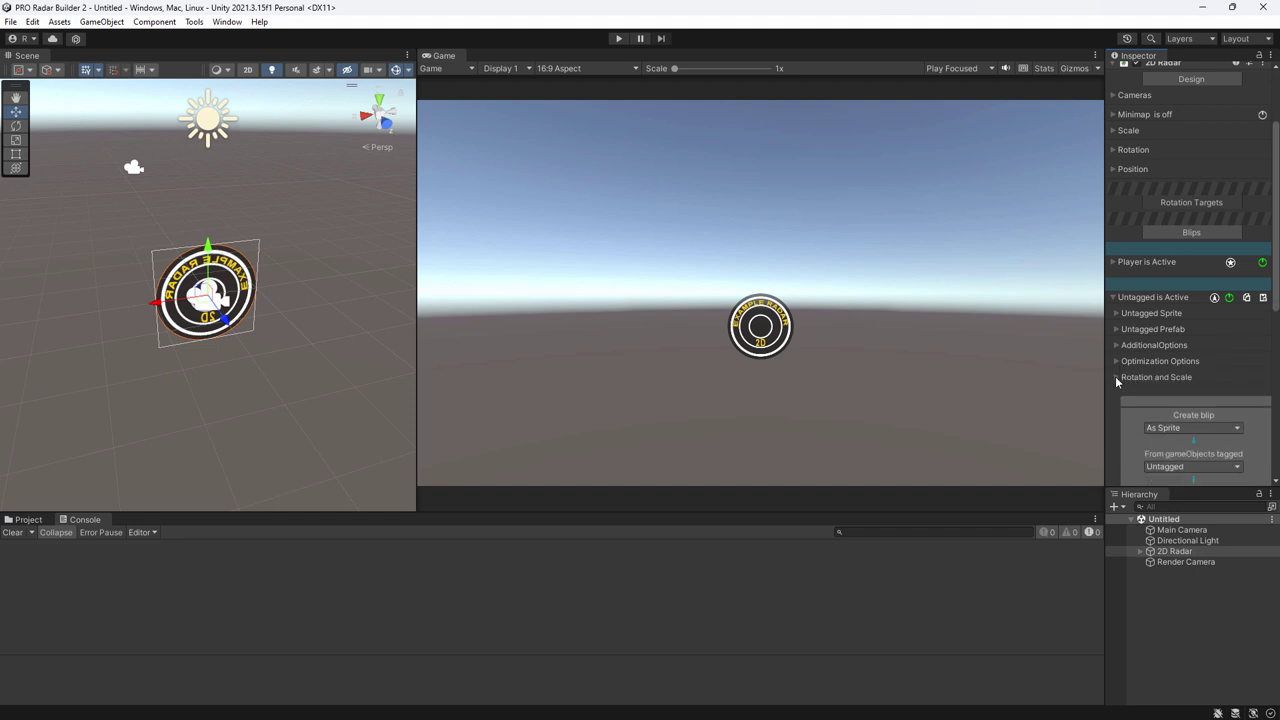
pyautogui.scroll(-2, 1202, 365)
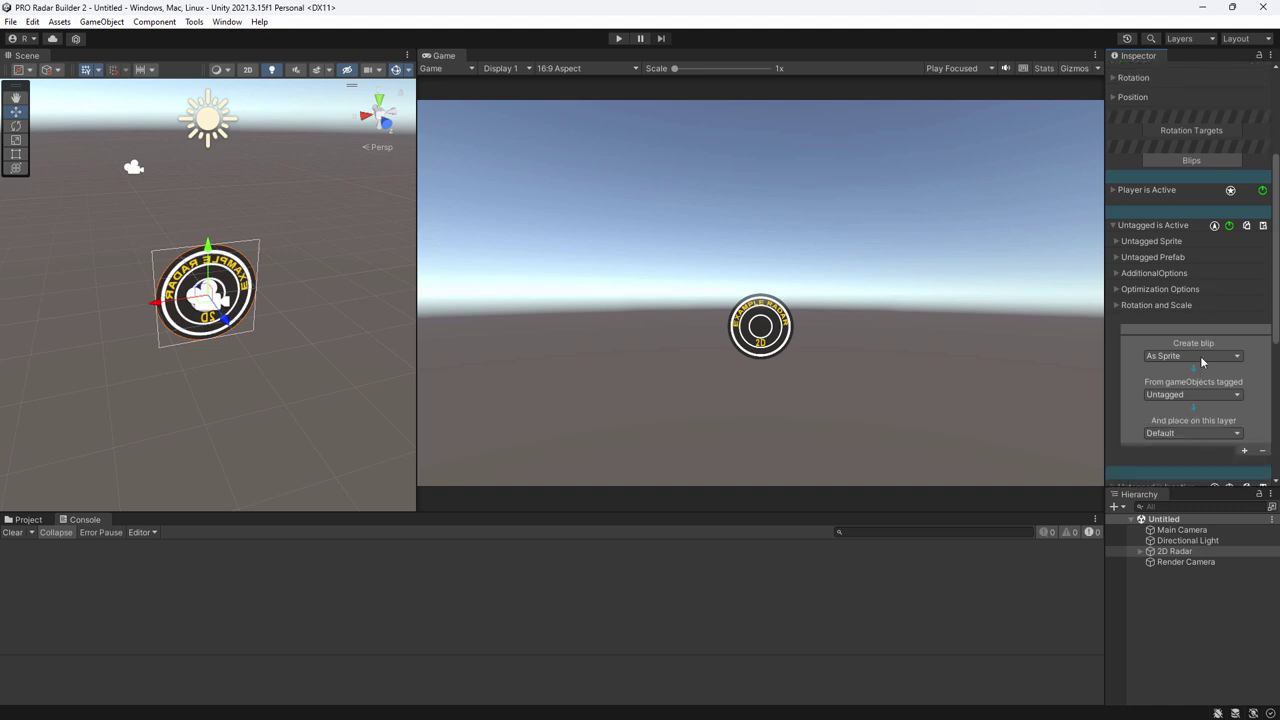
pyautogui.scroll(-2, 1206, 356)
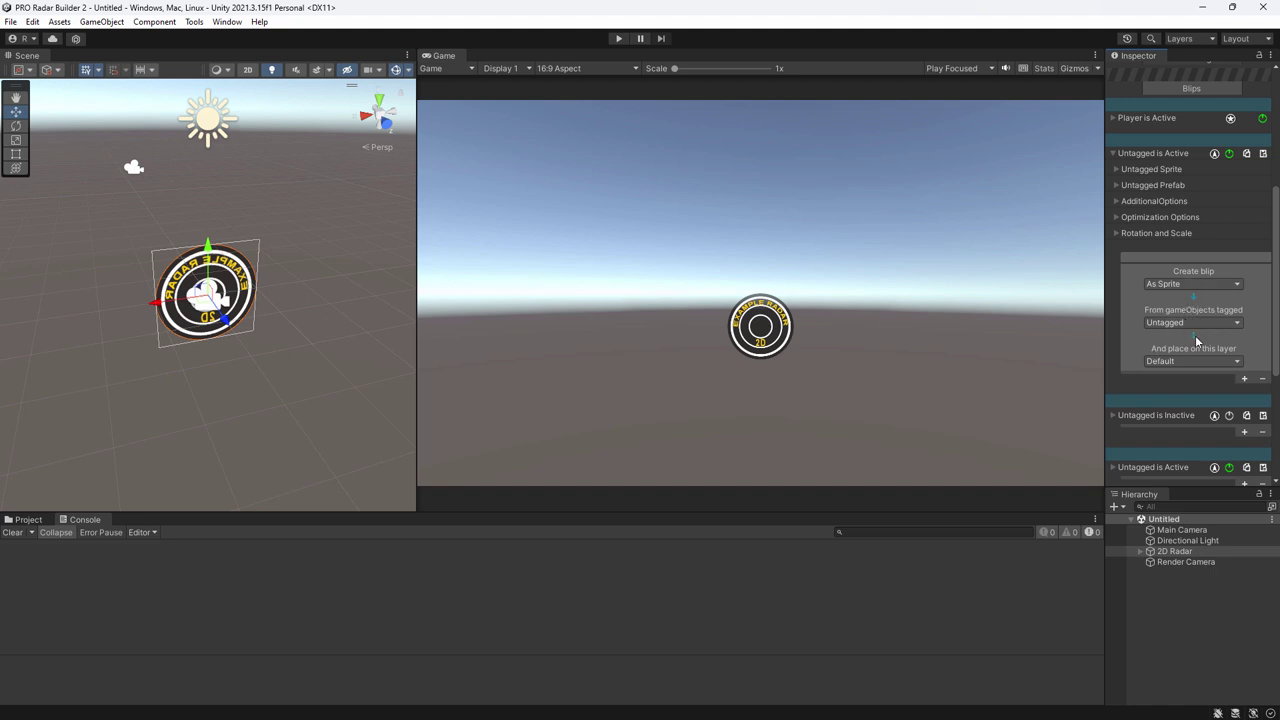
# Try creating the first Untagged blip As Mesh, and return it to As Sprite.
pyautogui.click(1184, 284)
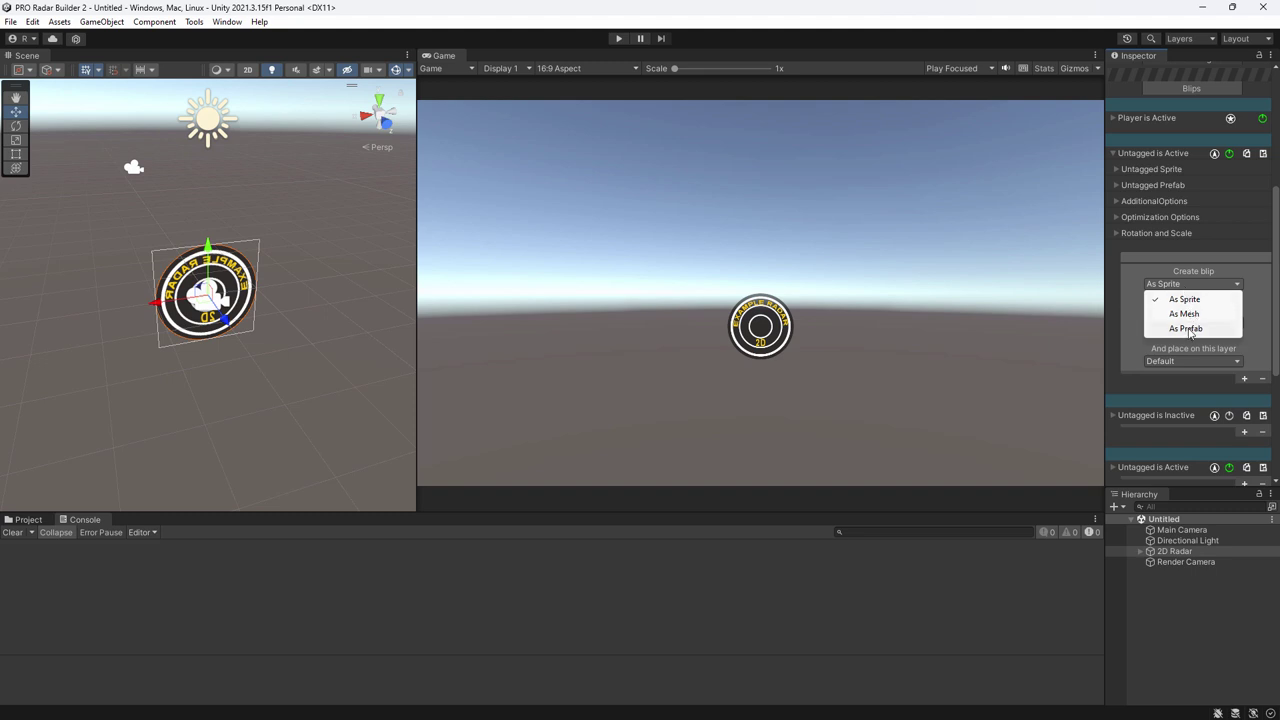
pyautogui.click(1183, 314)
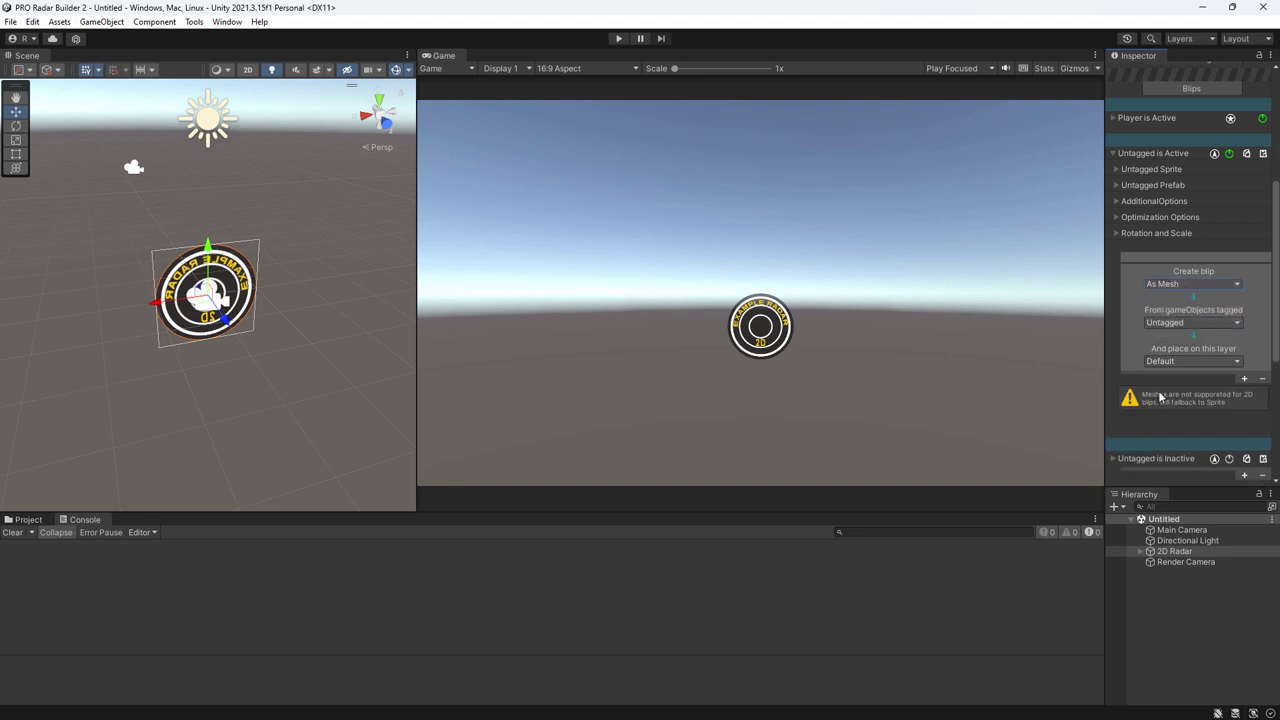
pyautogui.click(1190, 286)
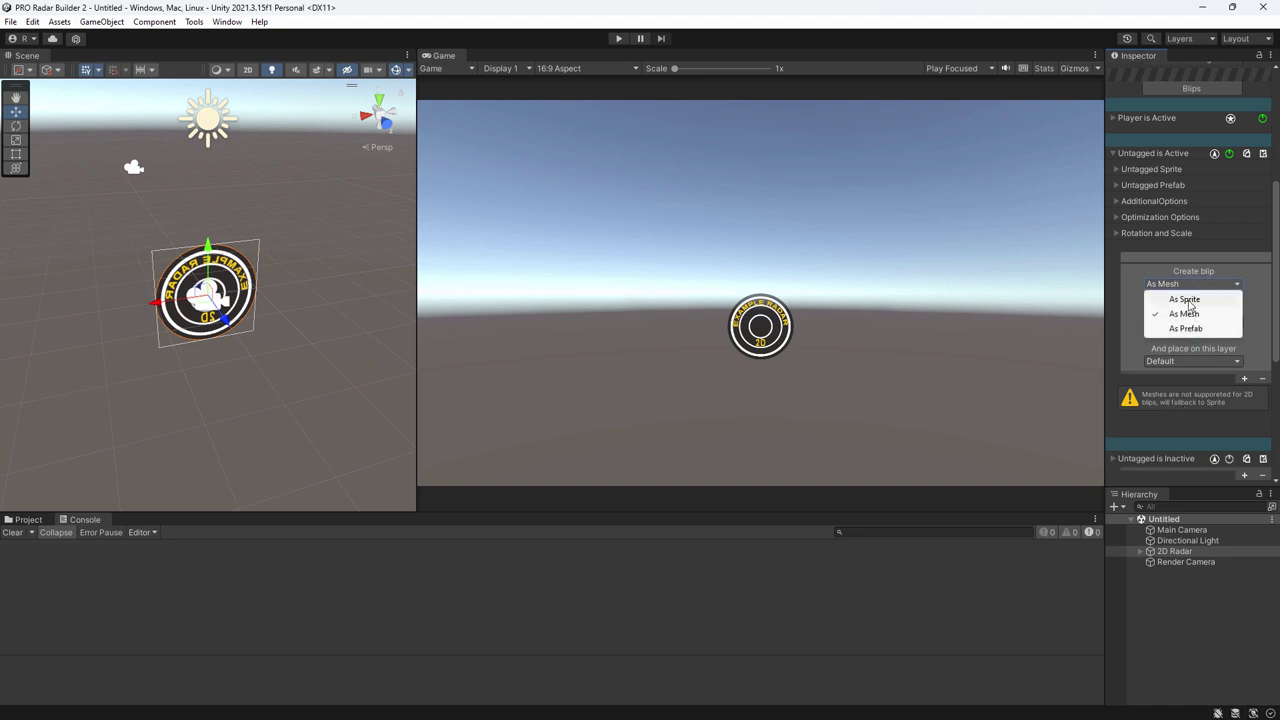
pyautogui.click(1184, 299)
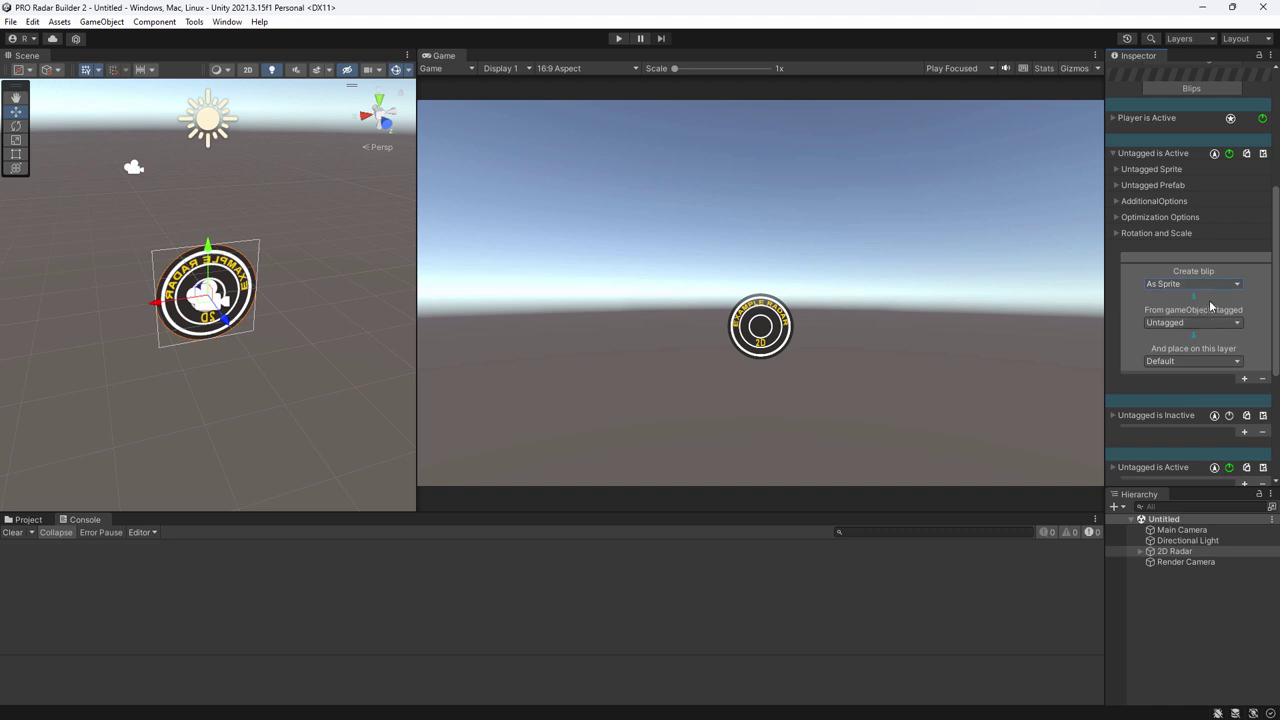
# Examine the creation types and object tags offered for the first Untagged blip, and deselect the radar.
pyautogui.click(1205, 284)
pyautogui.click(1258, 311)
pyautogui.click(1221, 323)
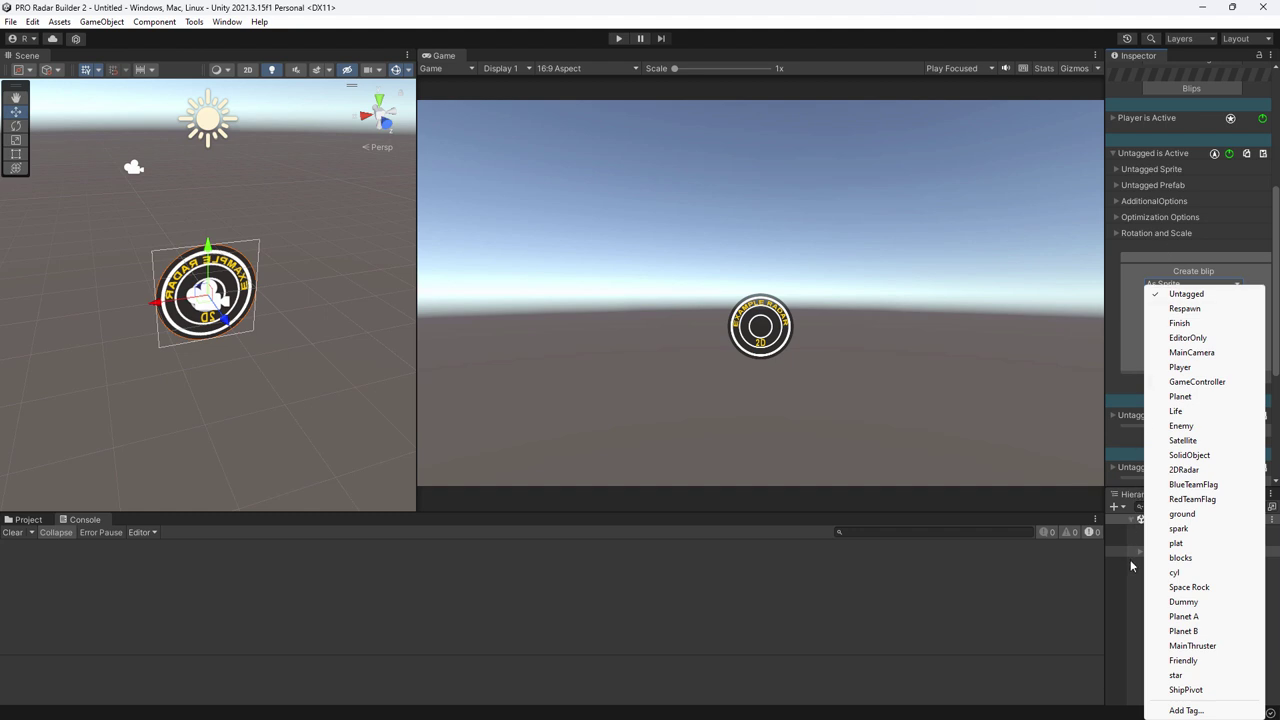
pyautogui.click(1133, 588)
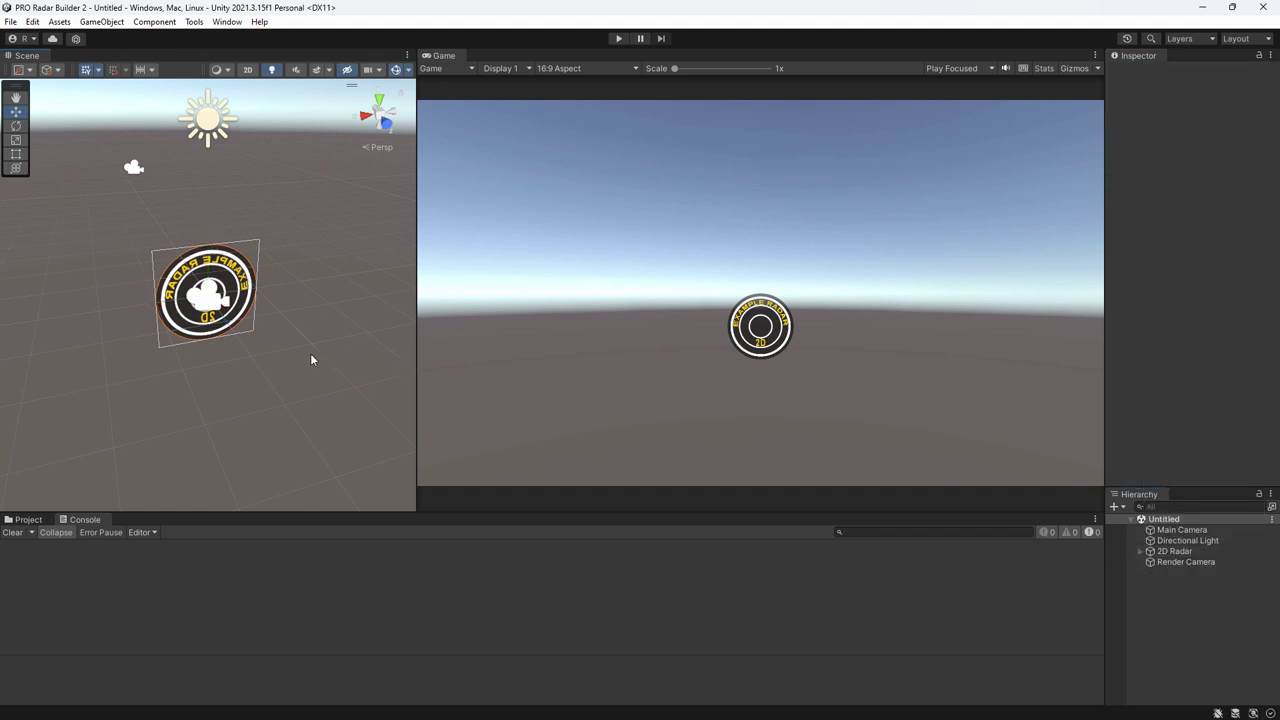
# Create an empty GameObject in the scene and assign it the Life tag.
pyautogui.moveTo(311, 357); pyautogui.dragTo(63, 297, button='right')
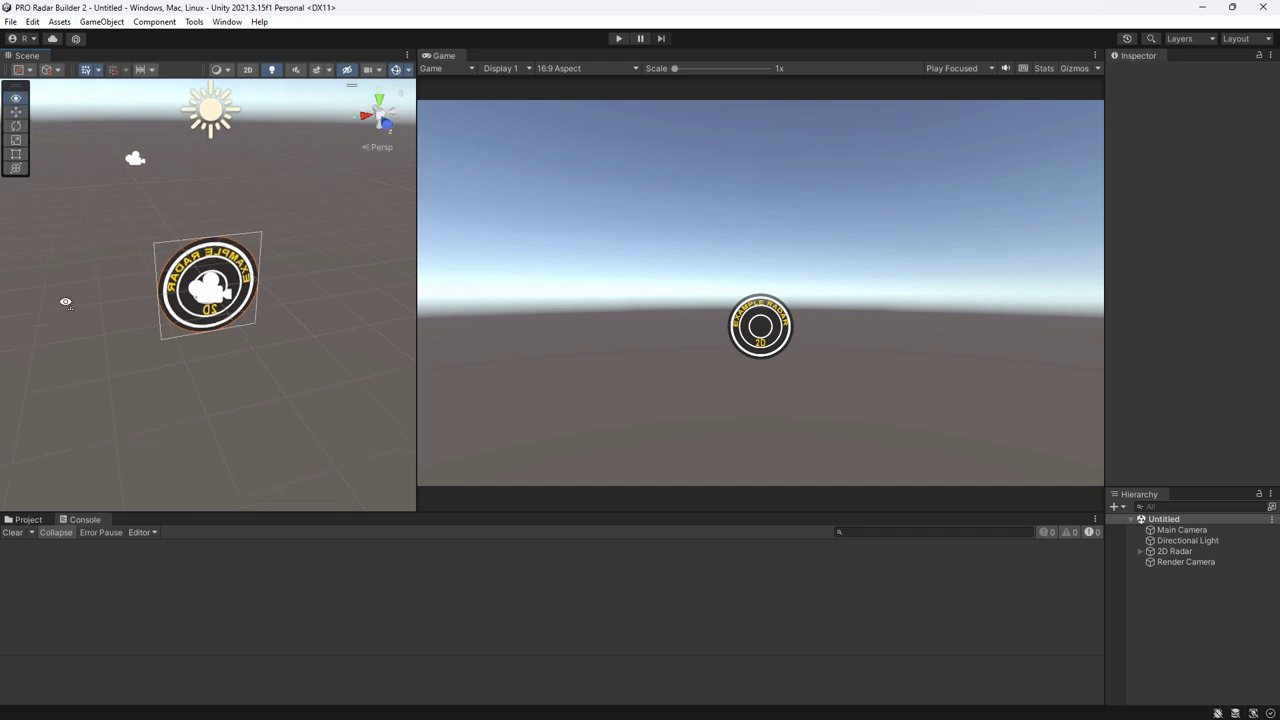
pyautogui.click(101, 22)
pyautogui.click(112, 40)
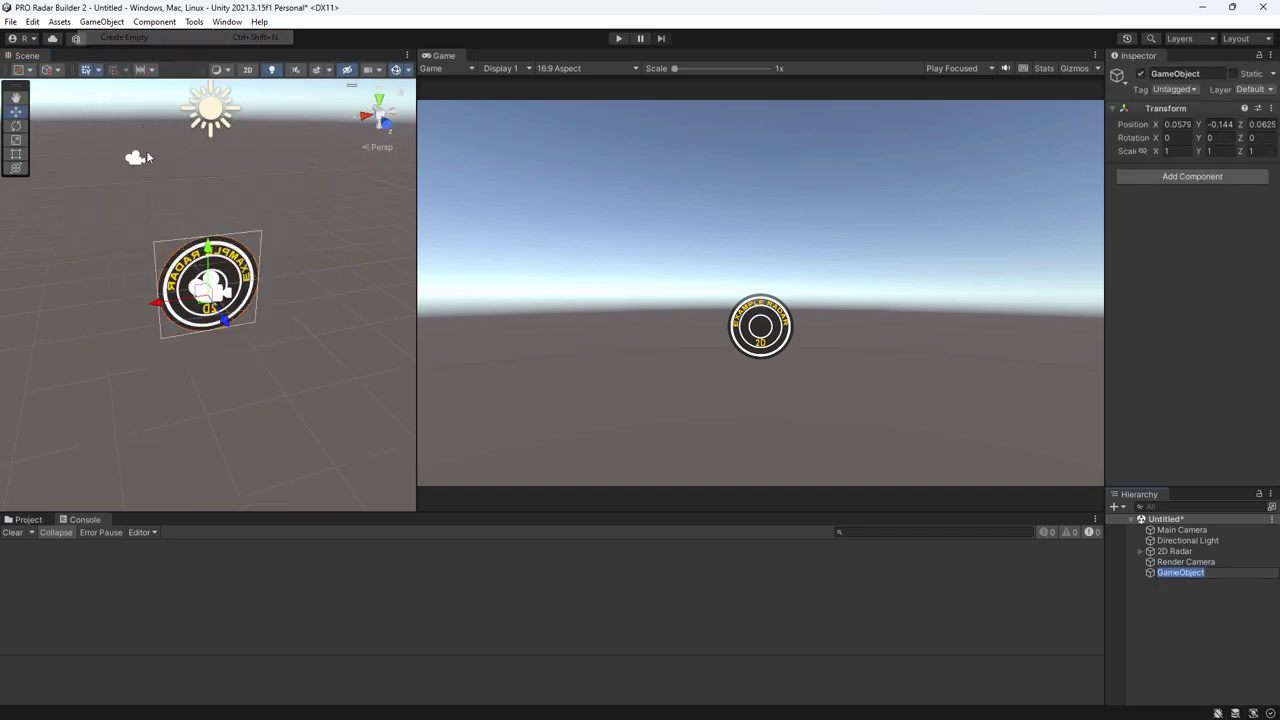
pyautogui.click(1174, 89)
pyautogui.click(1184, 224)
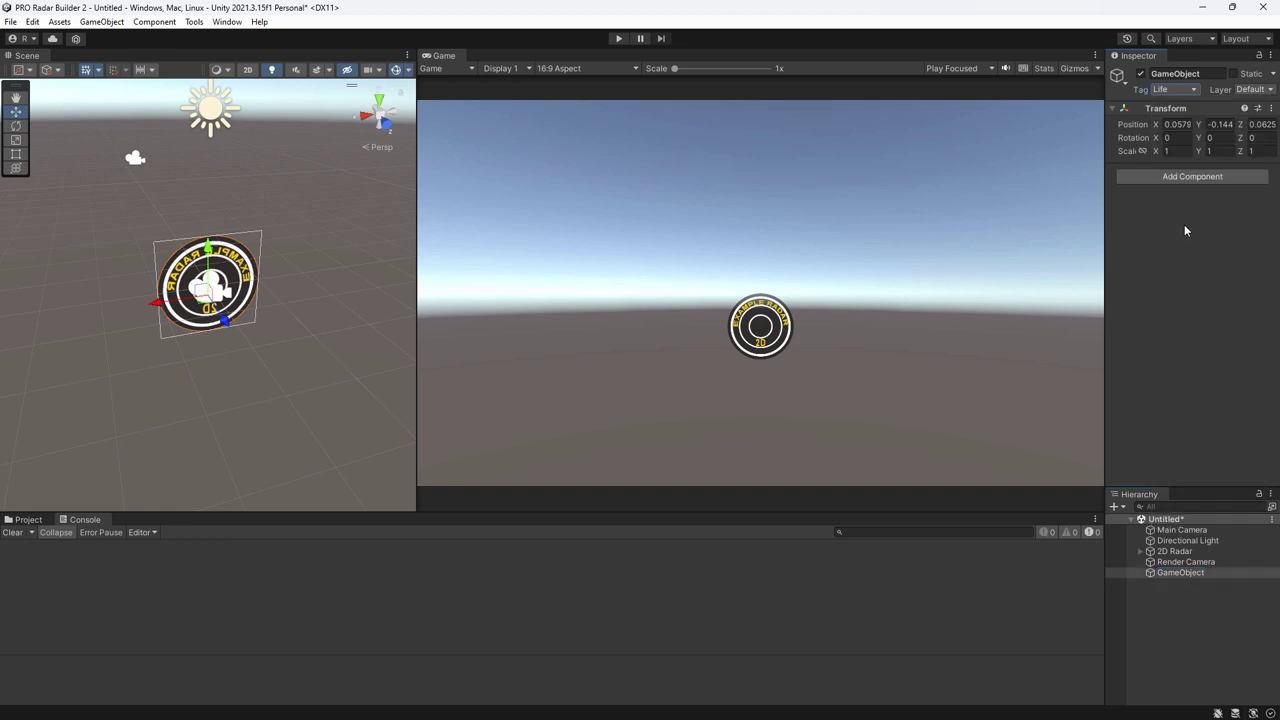
# Set the 2D Radar's first Untagged blip to track objects tagged Life and place it on the RadarUI layer.
pyautogui.click(1168, 551)
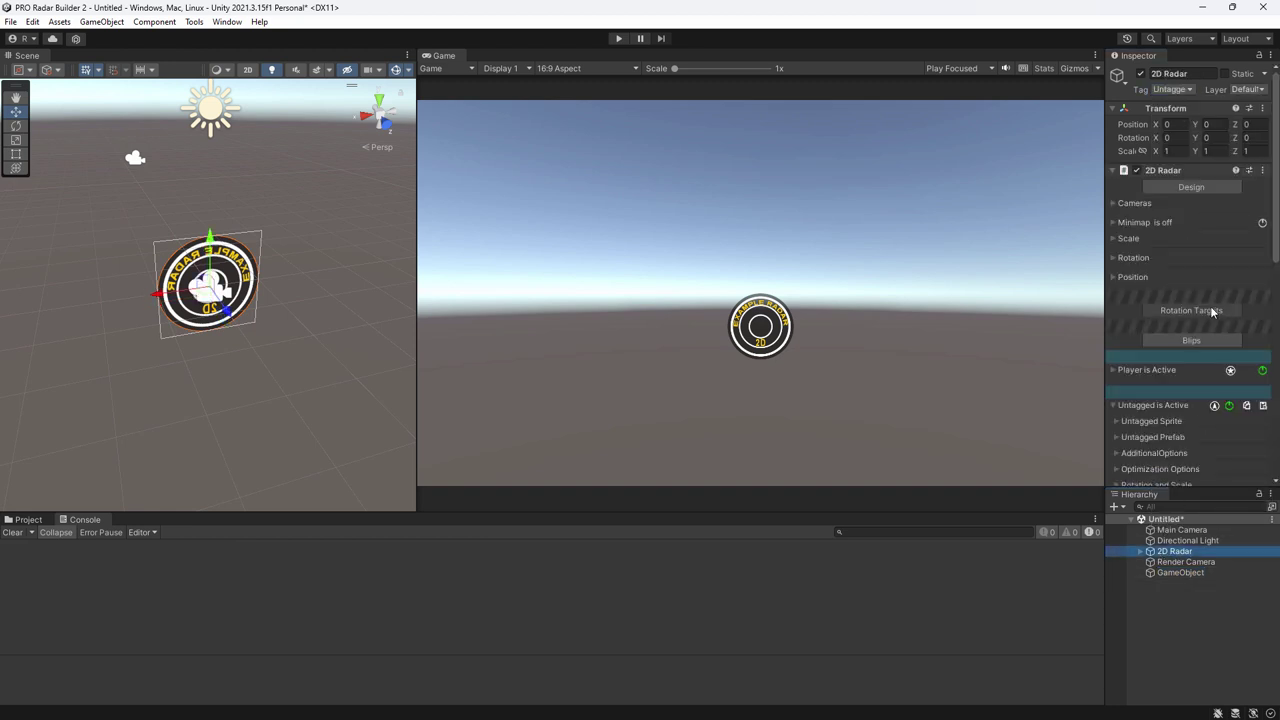
pyautogui.scroll(-5, 1210, 306)
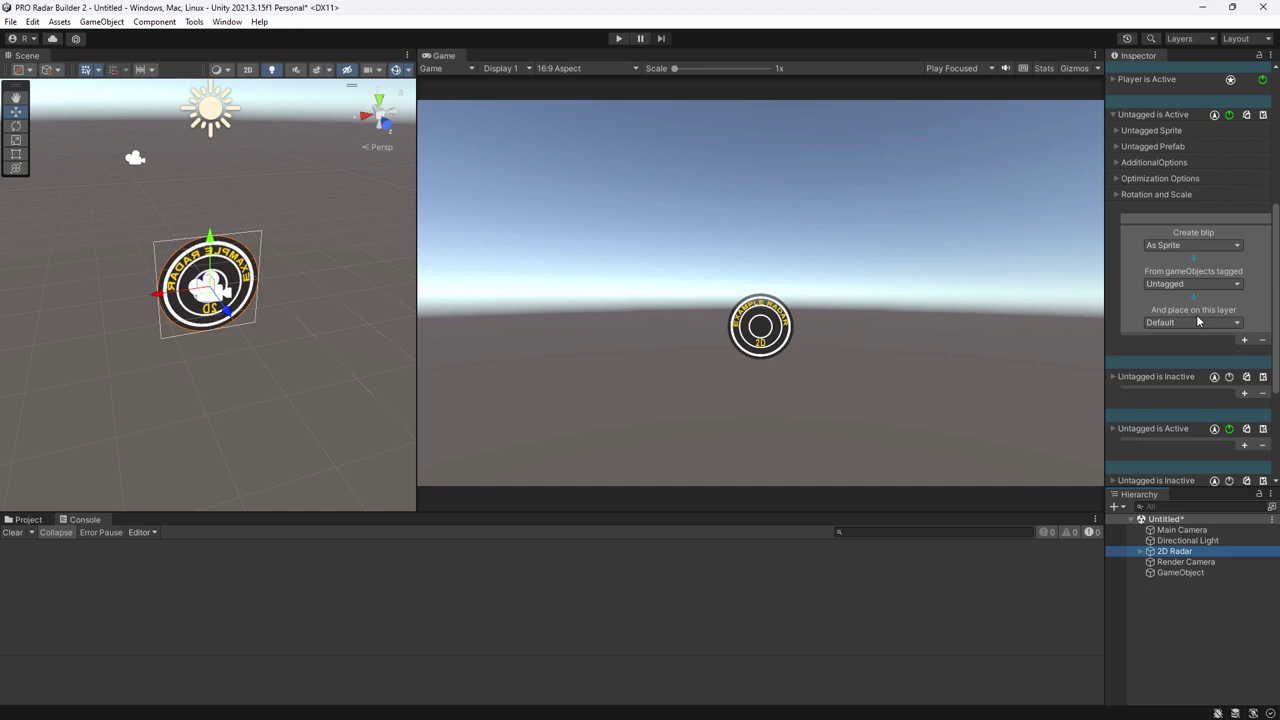
pyautogui.click(1190, 284)
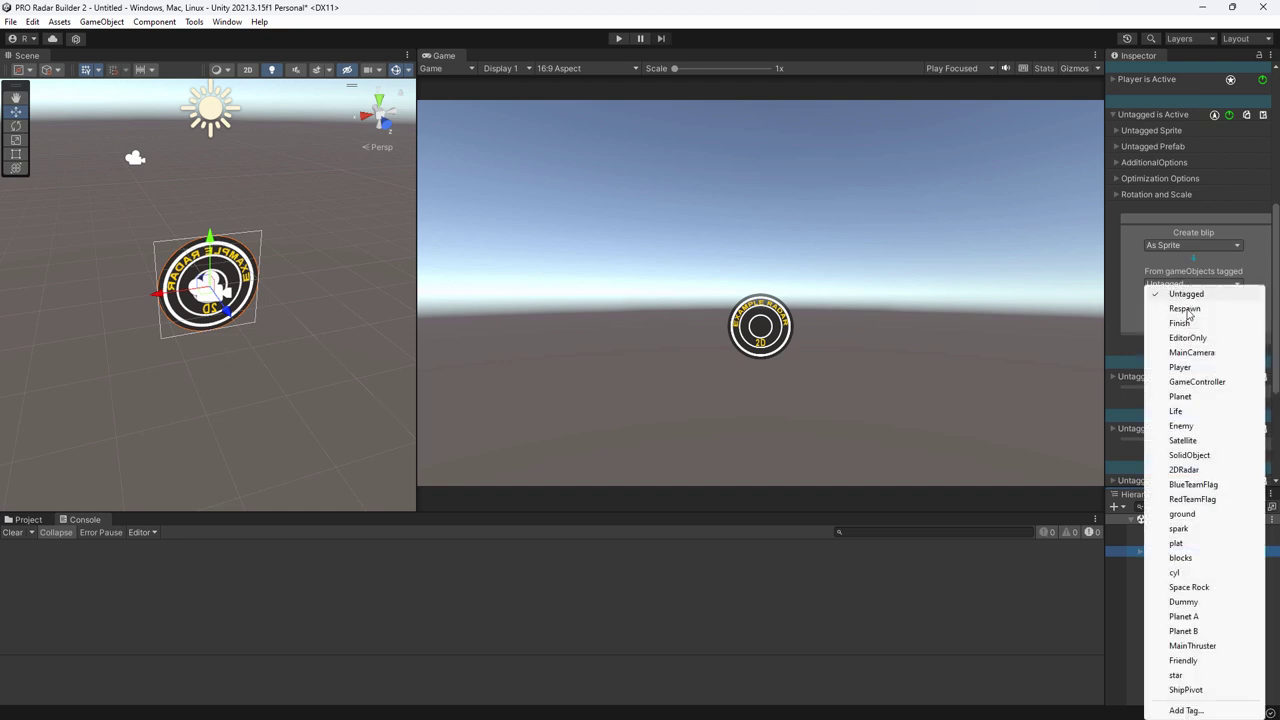
pyautogui.click(1189, 412)
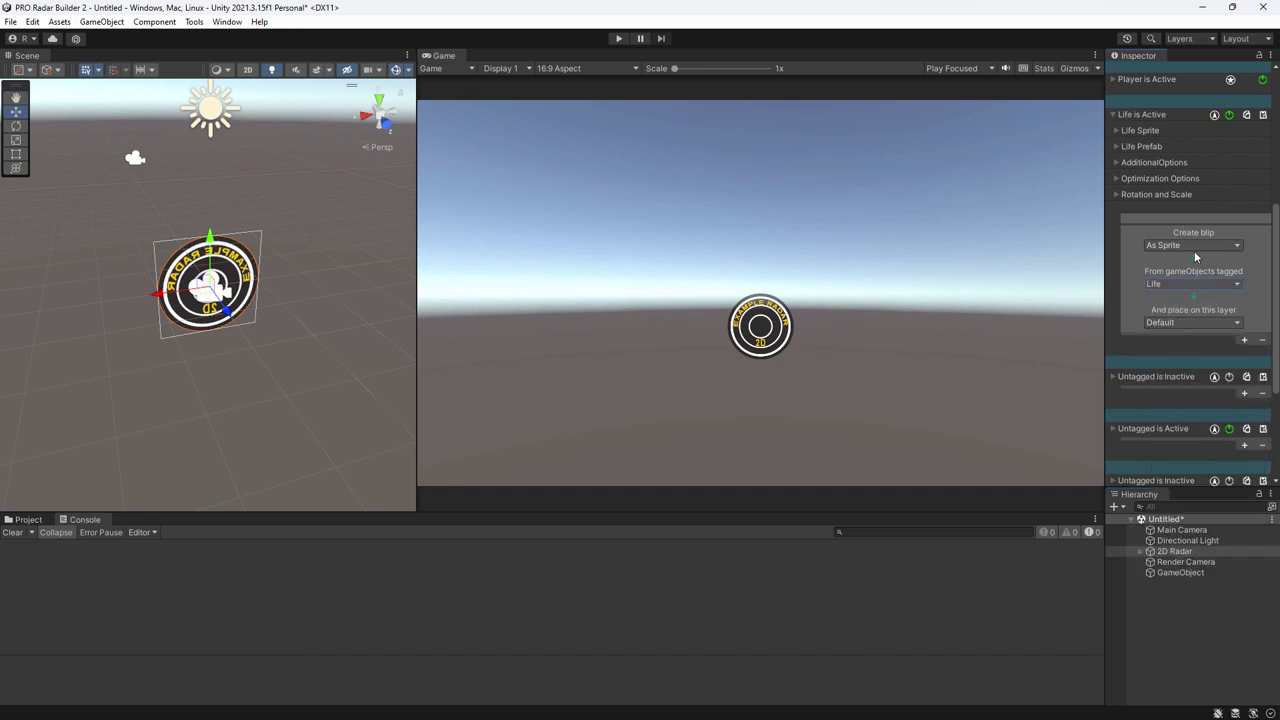
pyautogui.click(1202, 324)
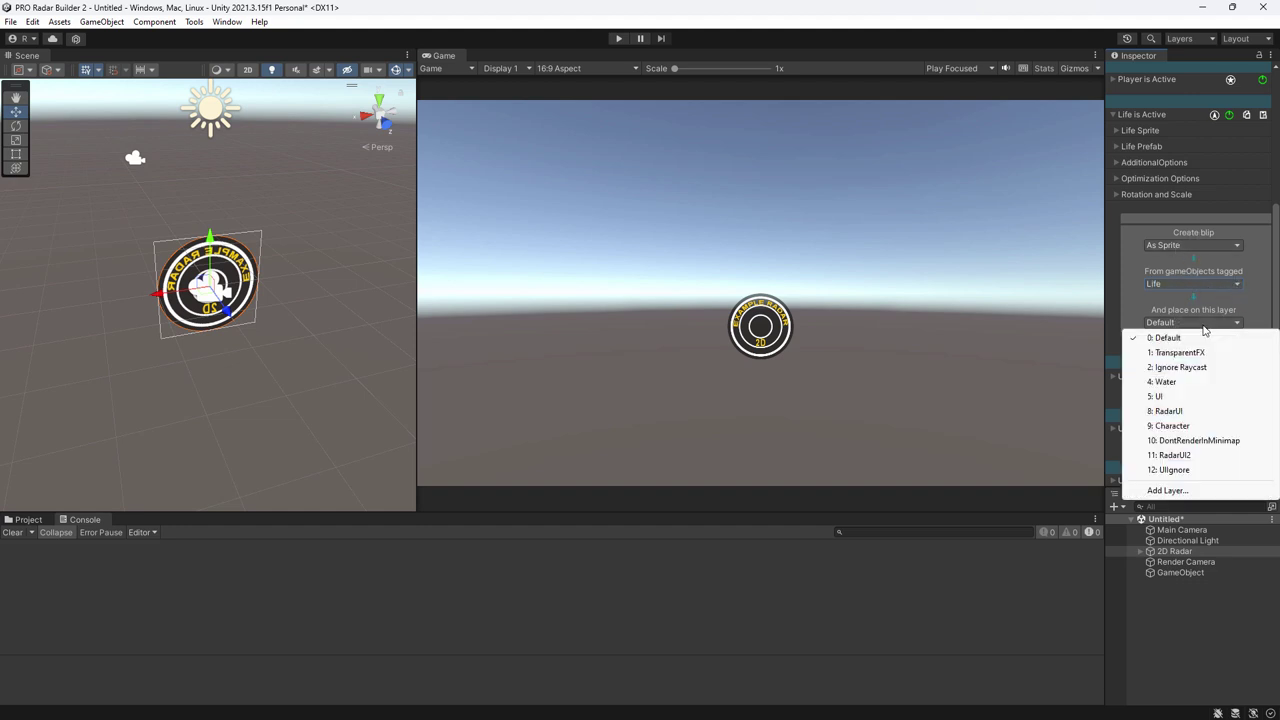
pyautogui.click(1170, 411)
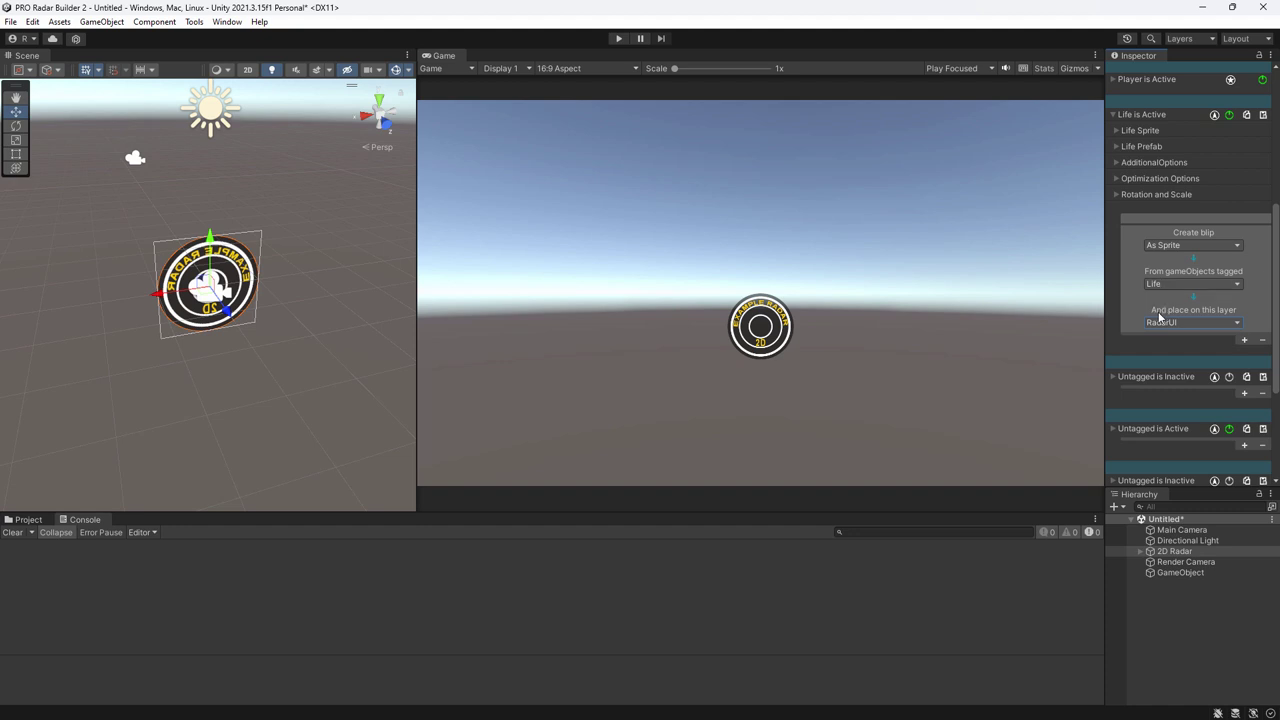
# Test the 2D Radar in play mode, deactivating the Player blip while it runs, and stop playing.
pyautogui.click(1173, 551)
pyautogui.click(619, 39)
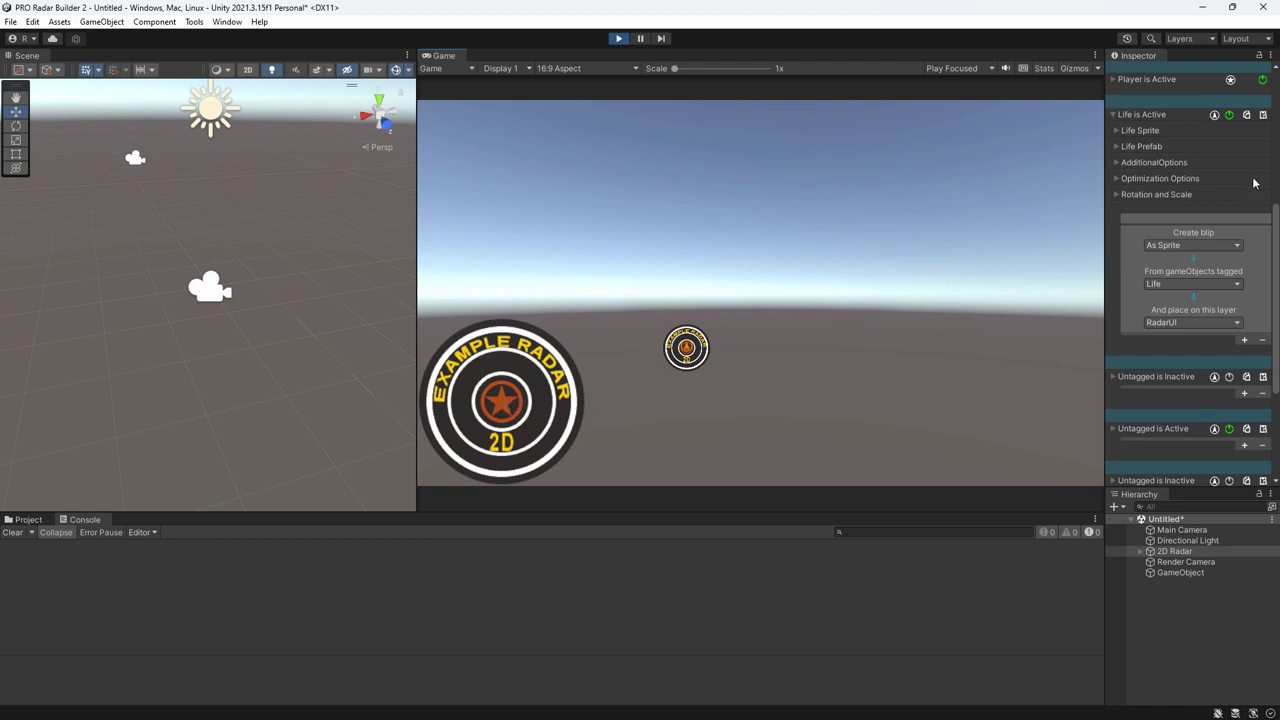
pyautogui.scroll(4, 1240, 245)
pyautogui.click(1262, 297)
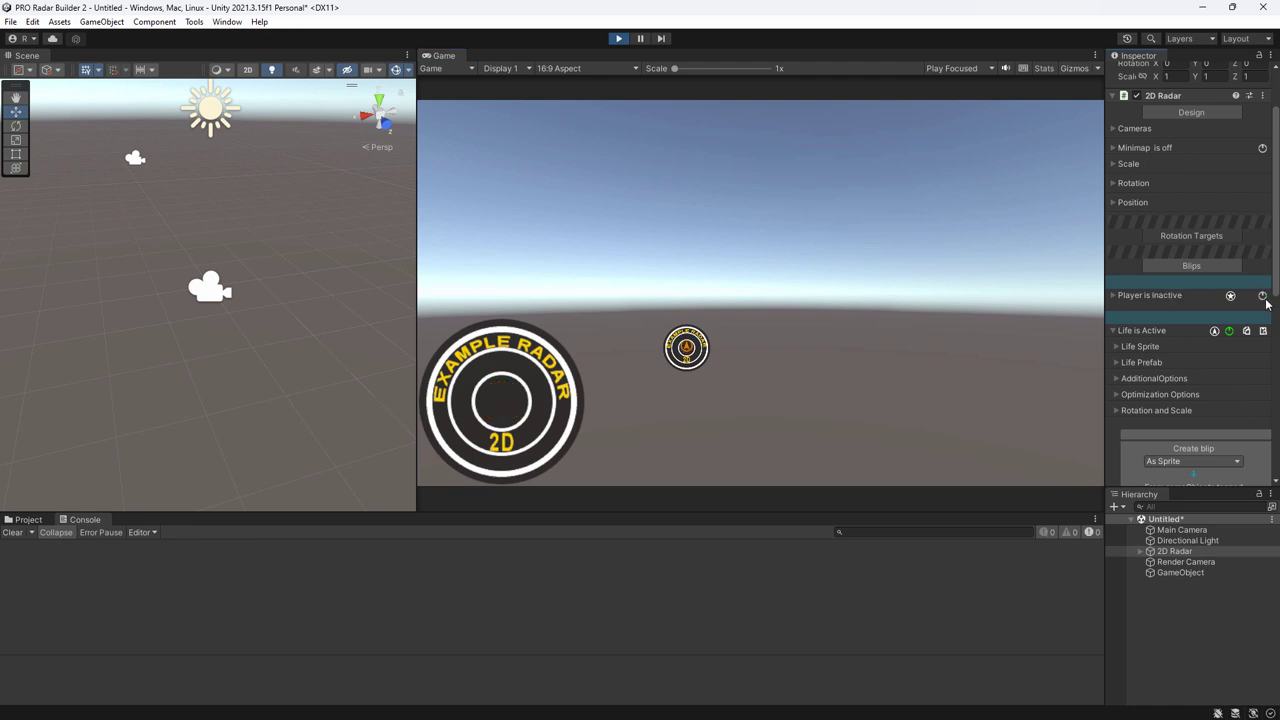
pyautogui.click(618, 38)
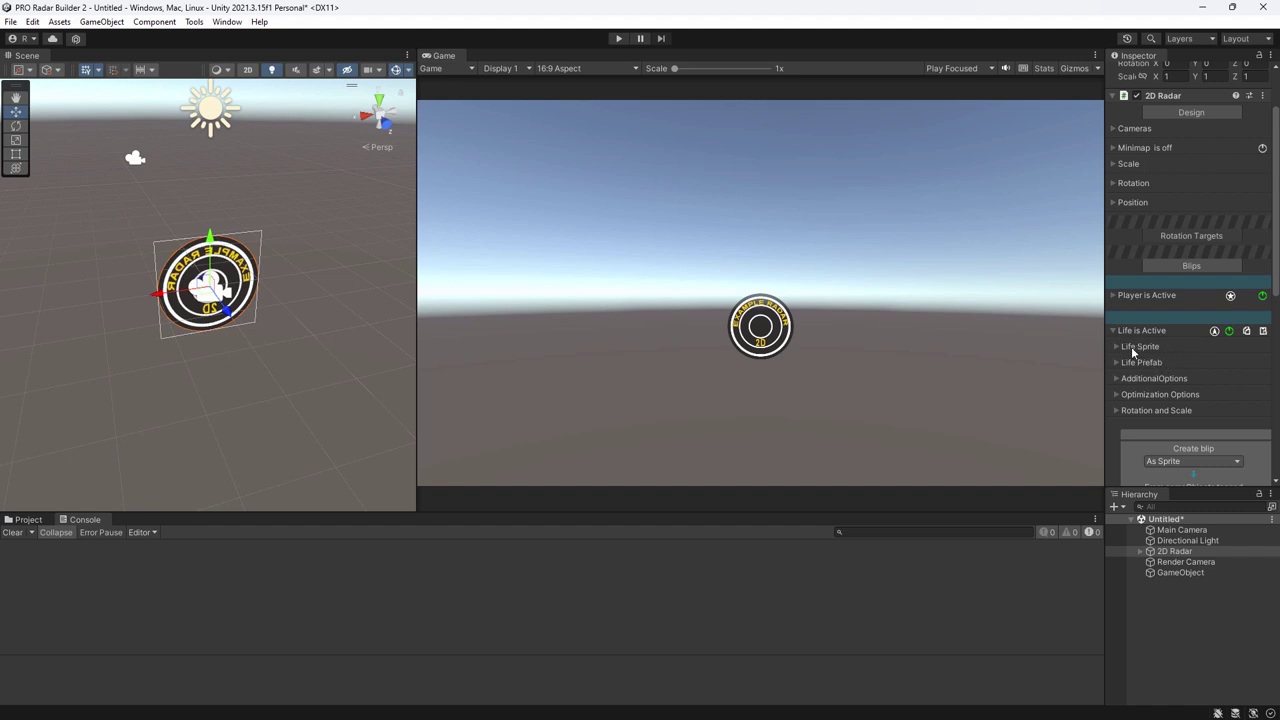
# Review the Life blip's layer, the Render Camera's settings and the system types offered by Pro Radar Builder.
pyautogui.scroll(-2, 1144, 364)
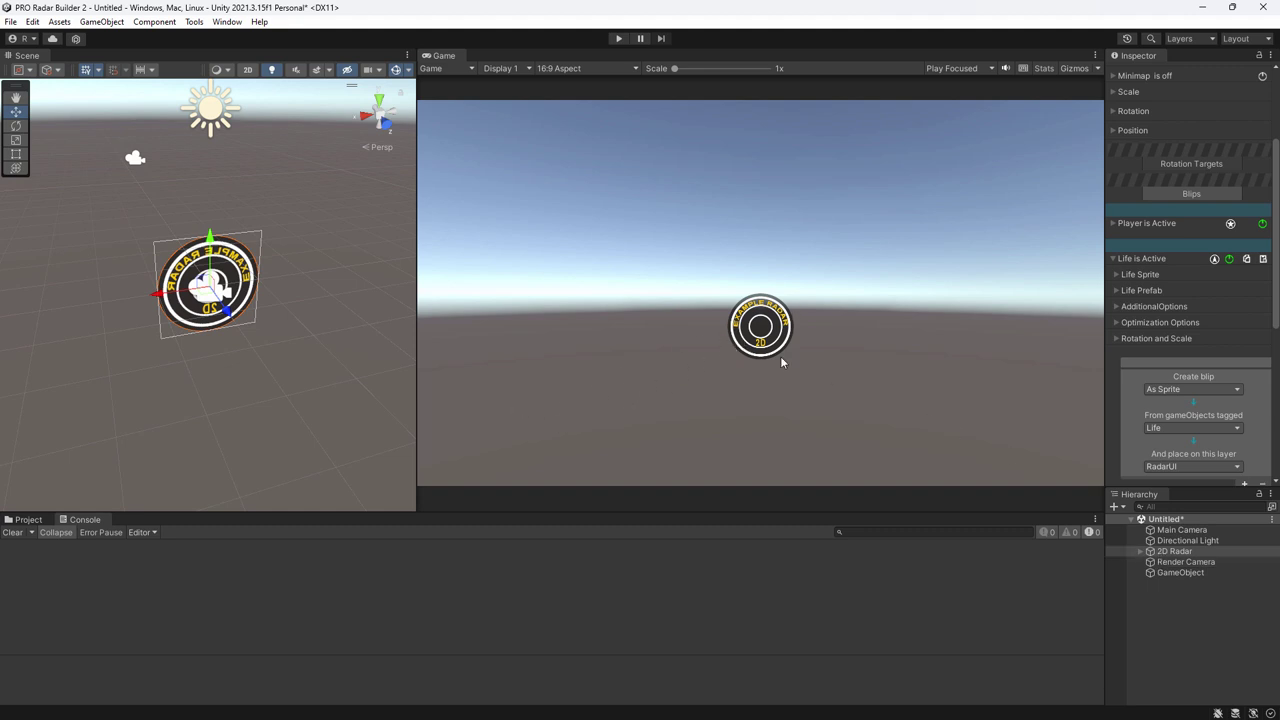
pyautogui.click(1174, 563)
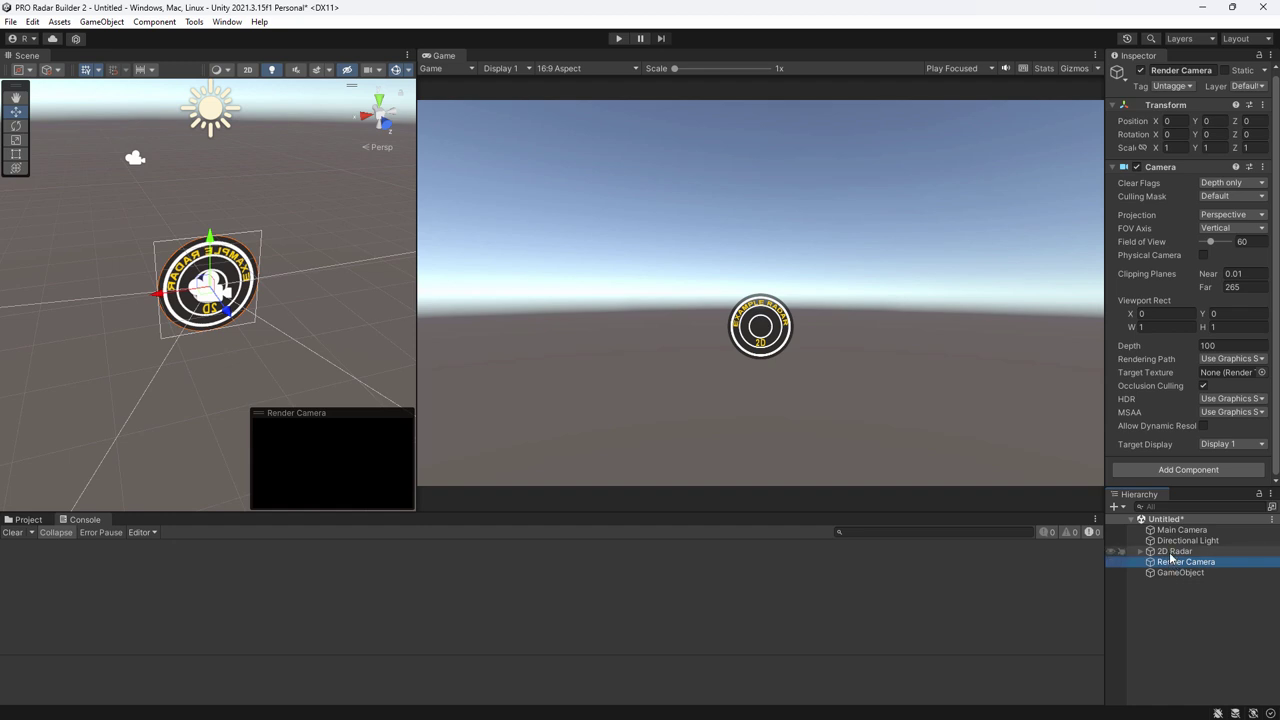
pyautogui.click(195, 22)
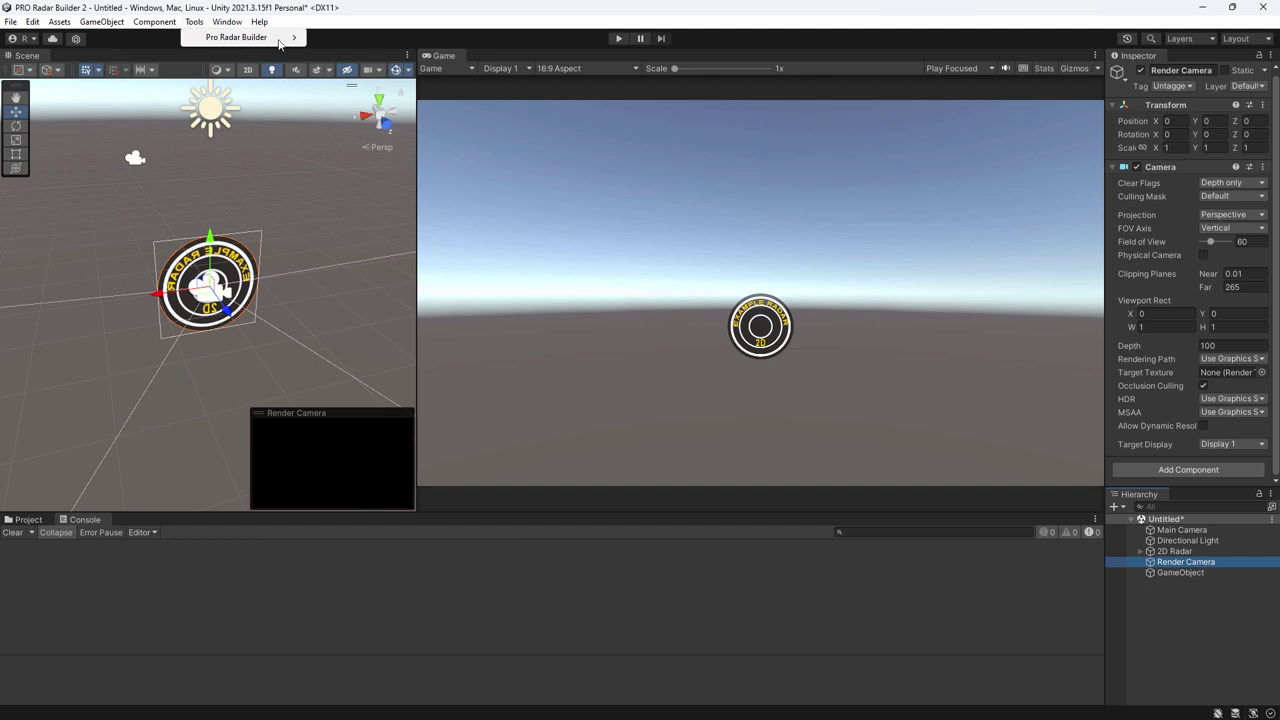
pyautogui.moveTo(238, 38)
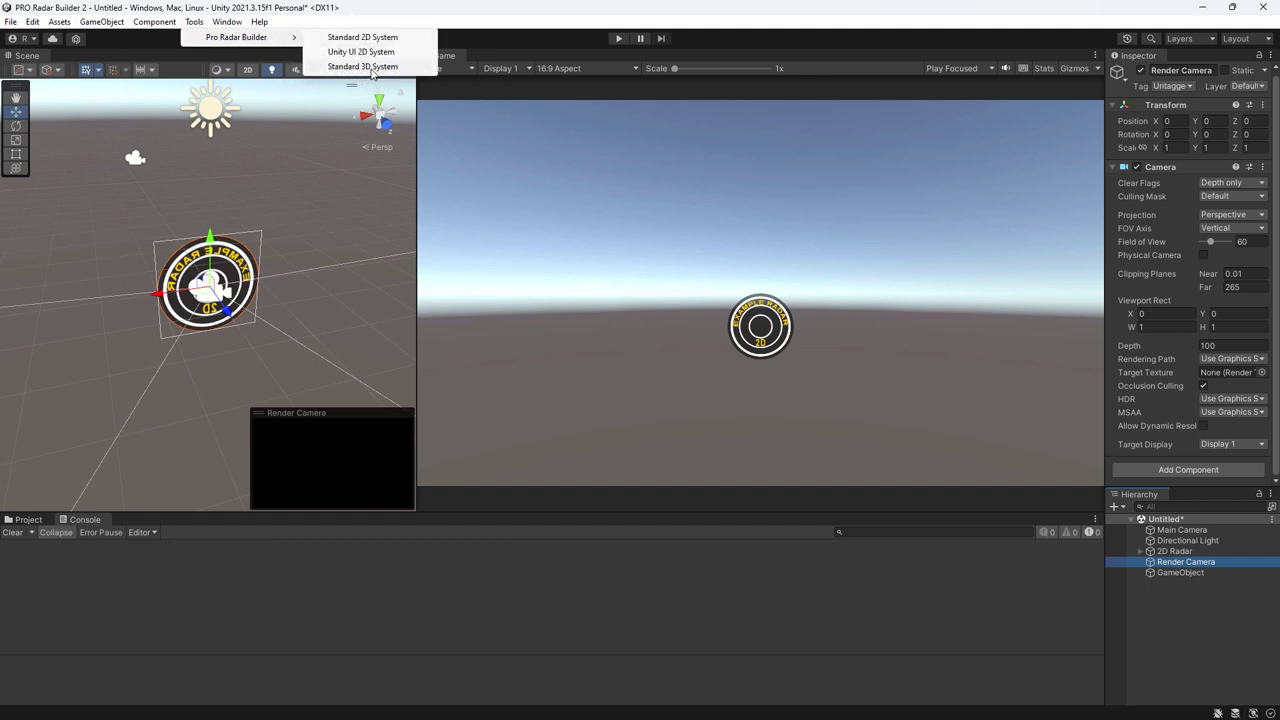
pyautogui.click(1165, 609)
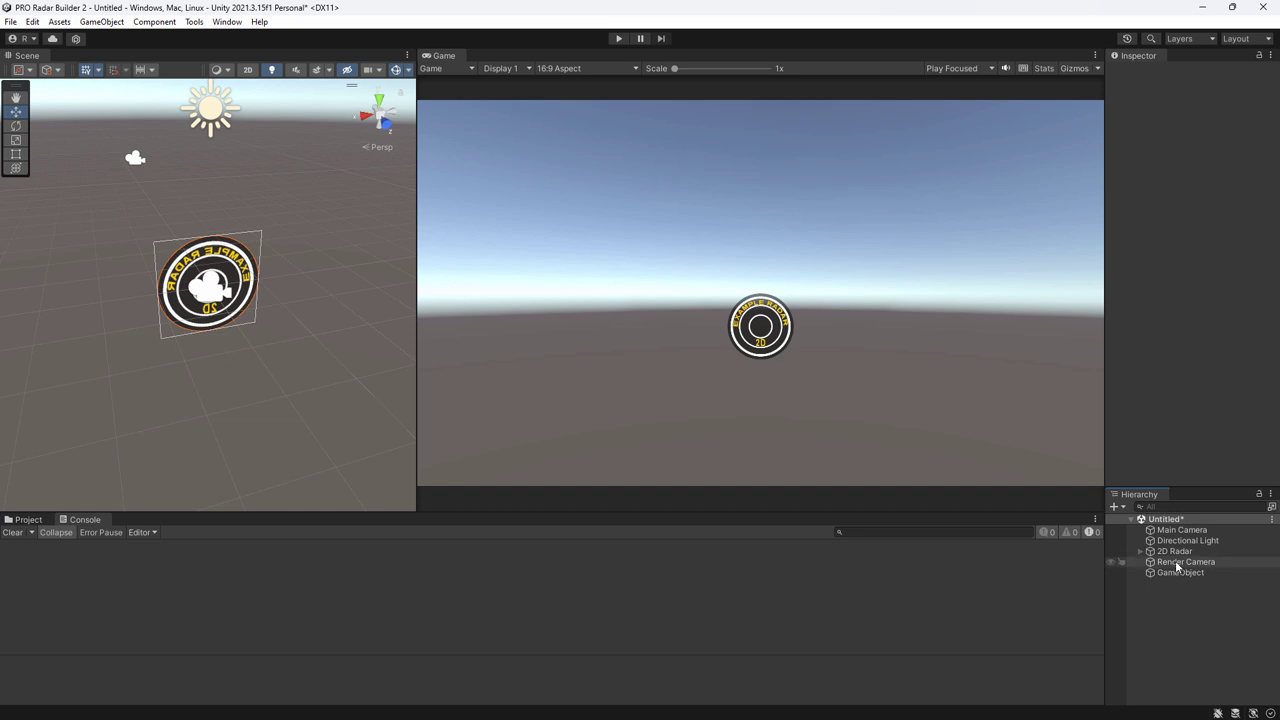
# Add the RadarUI layer to the Render Camera's culling mask.
pyautogui.click(1175, 562)
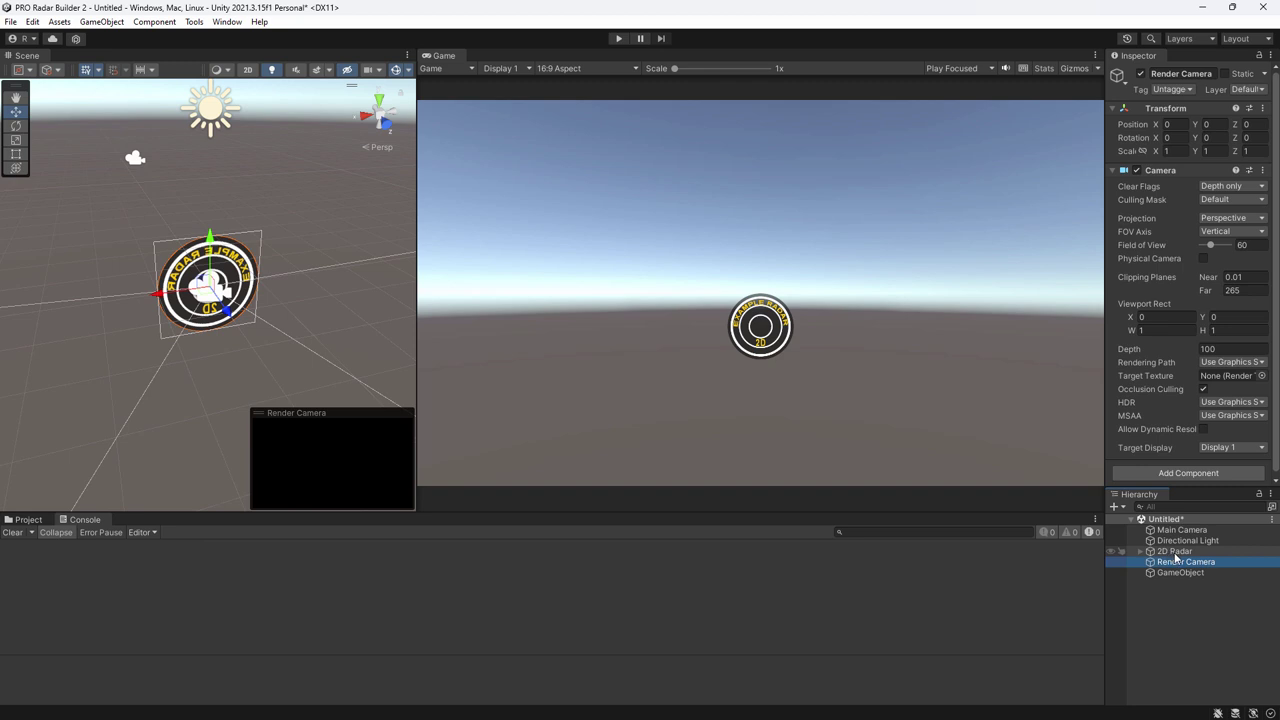
pyautogui.click(1170, 552)
pyautogui.click(1172, 562)
pyautogui.click(1176, 553)
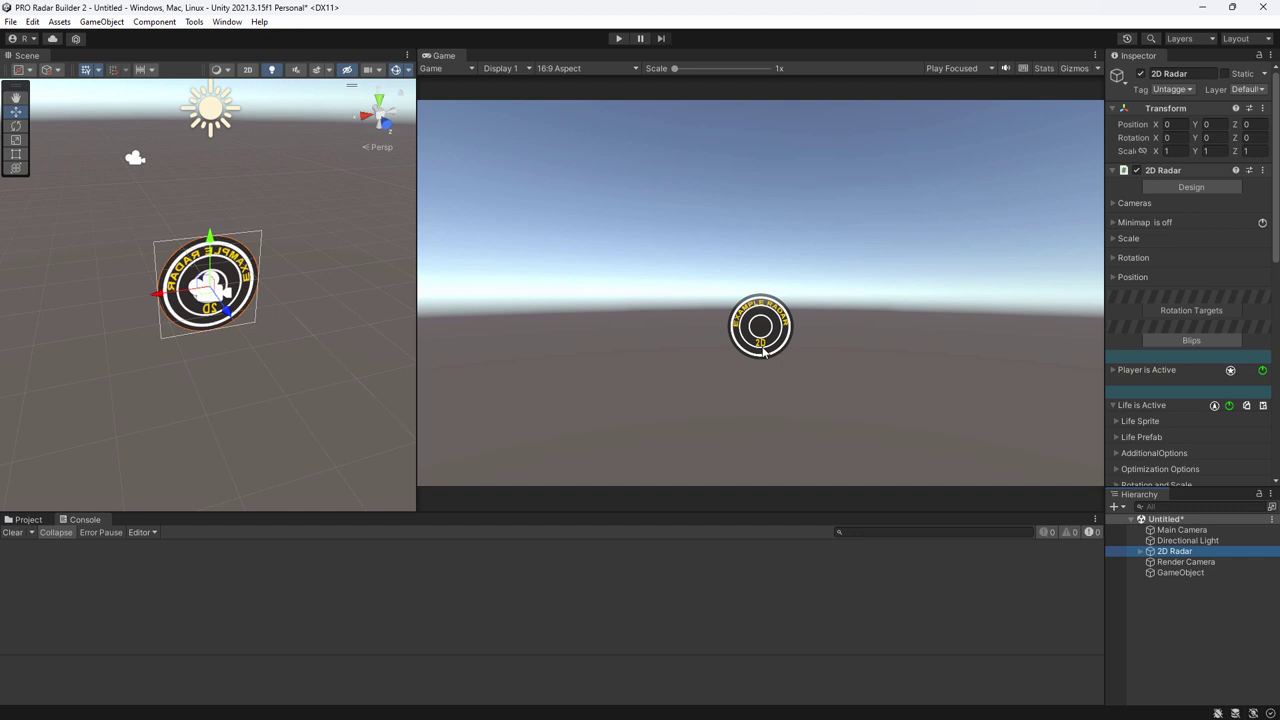
pyautogui.click(1170, 563)
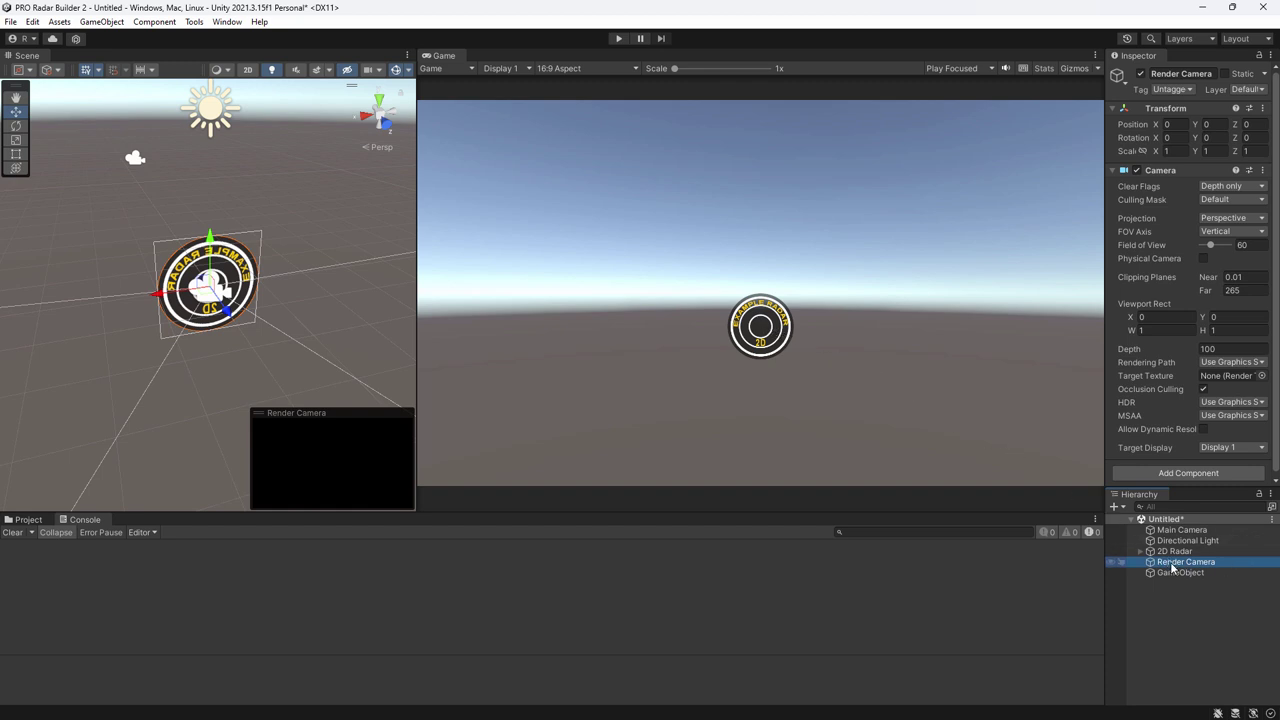
pyautogui.click(1230, 203)
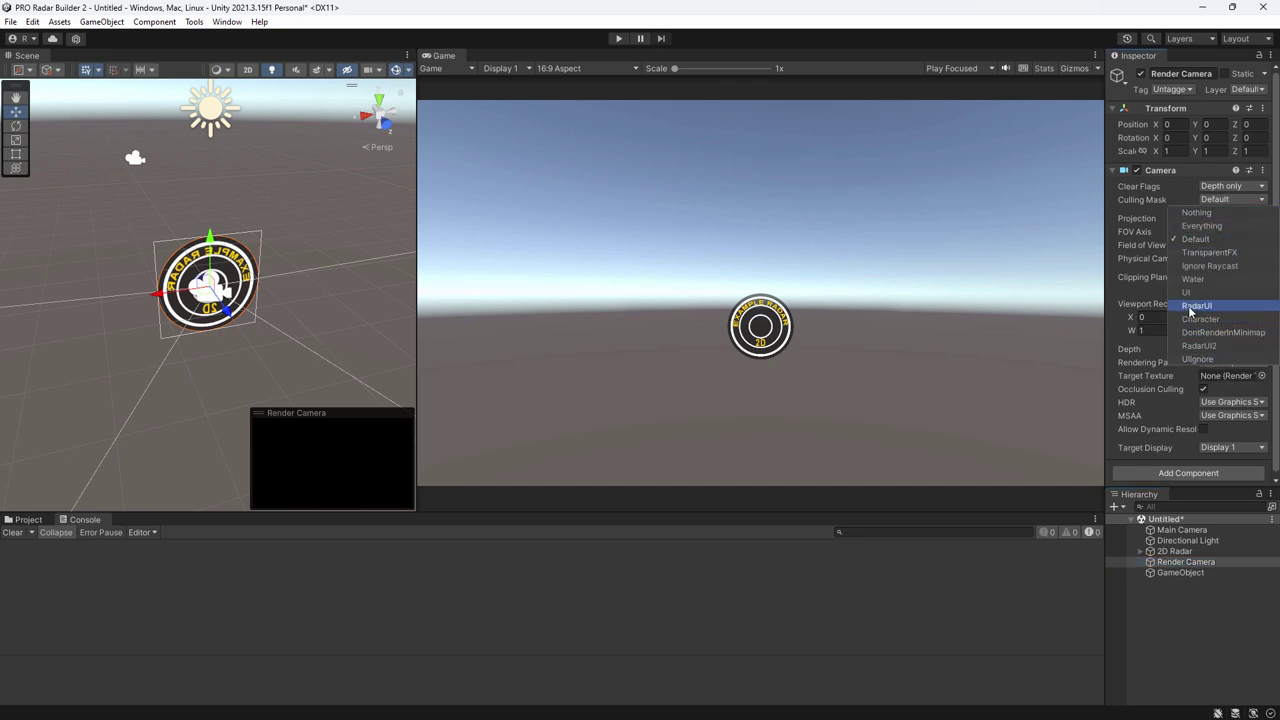
pyautogui.click(1192, 306)
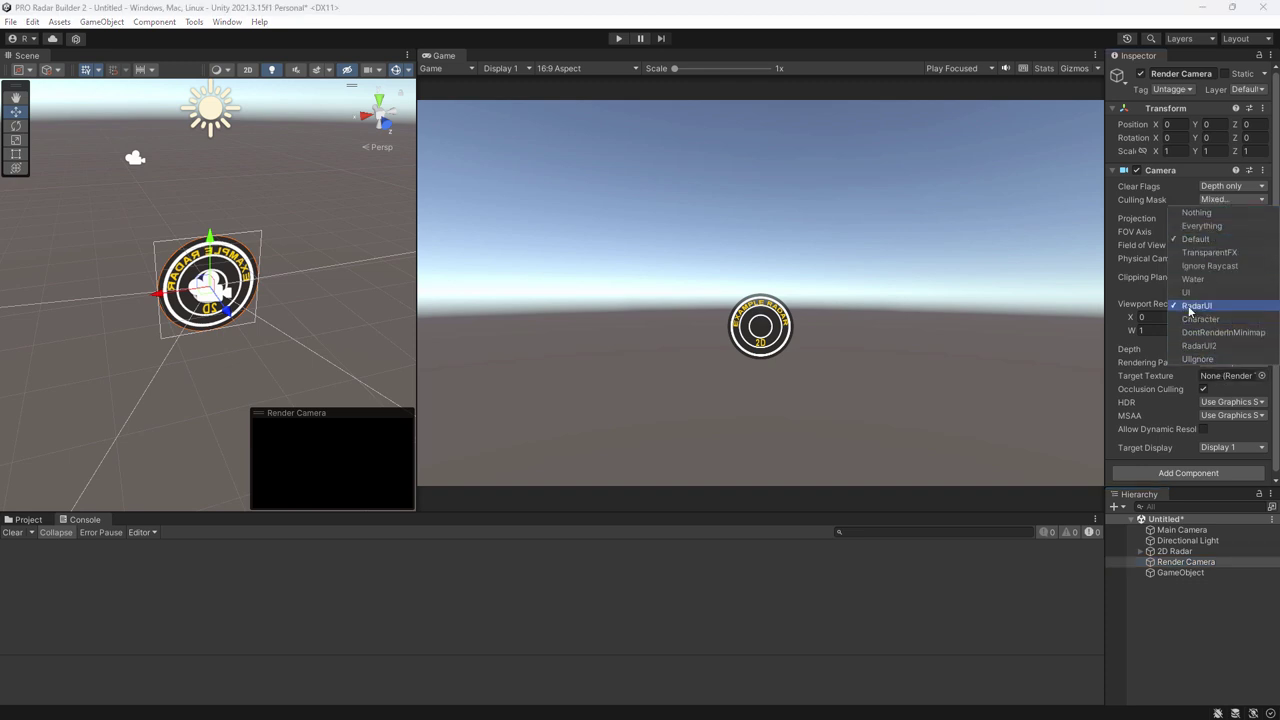
# Exclude the RadarUI layer from the Main Camera's culling mask.
pyautogui.click(1182, 530)
pyautogui.click(1220, 213)
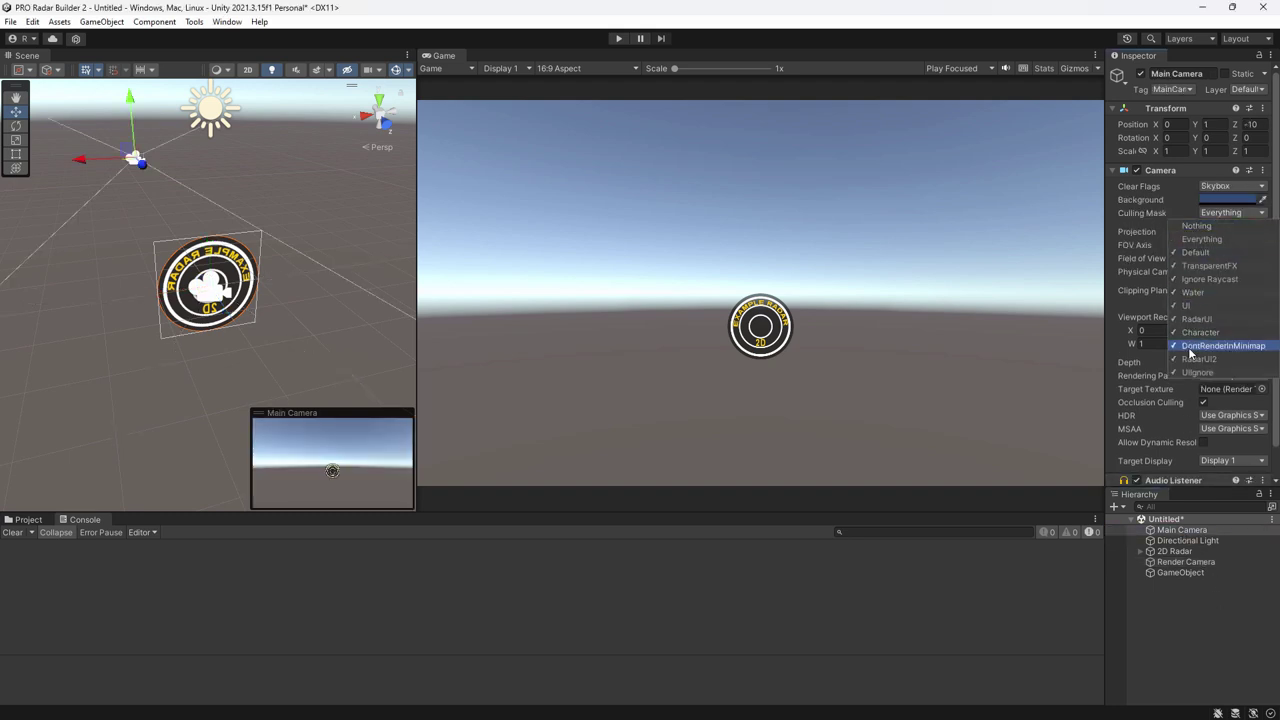
pyautogui.click(1197, 318)
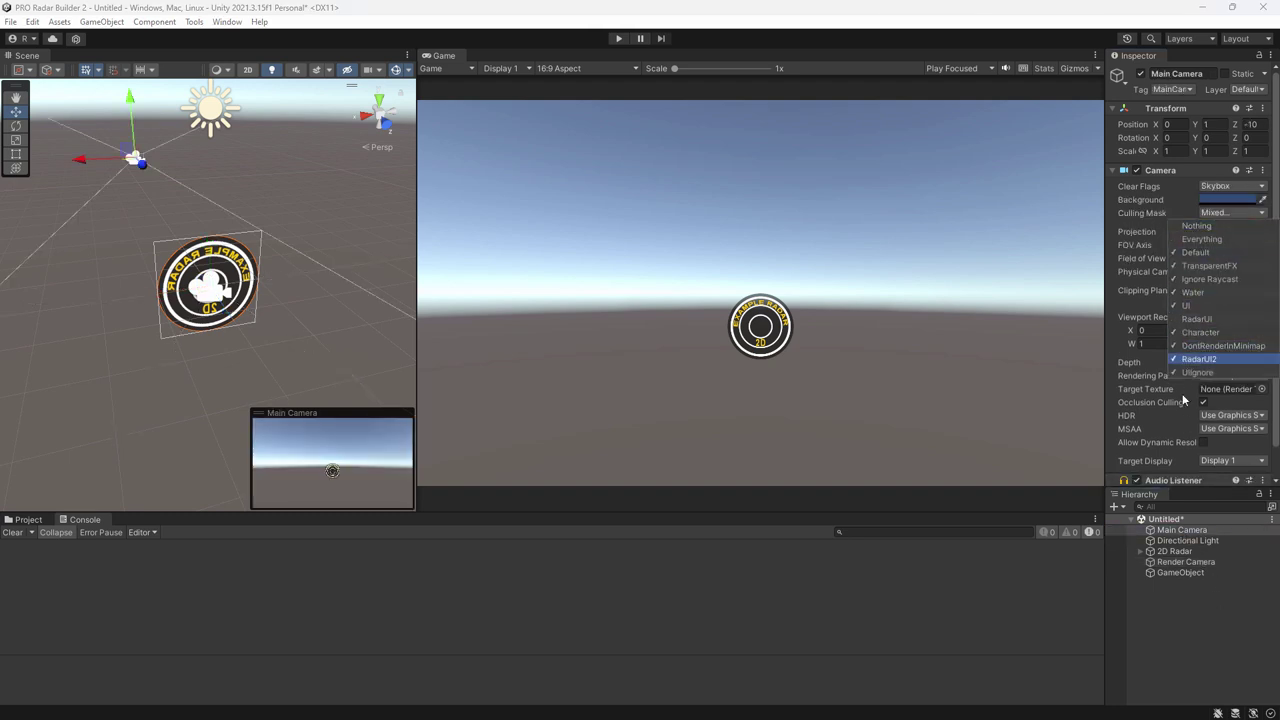
# Assign the 2D Radar and its child objects to the RadarUI layer.
pyautogui.click(1174, 551)
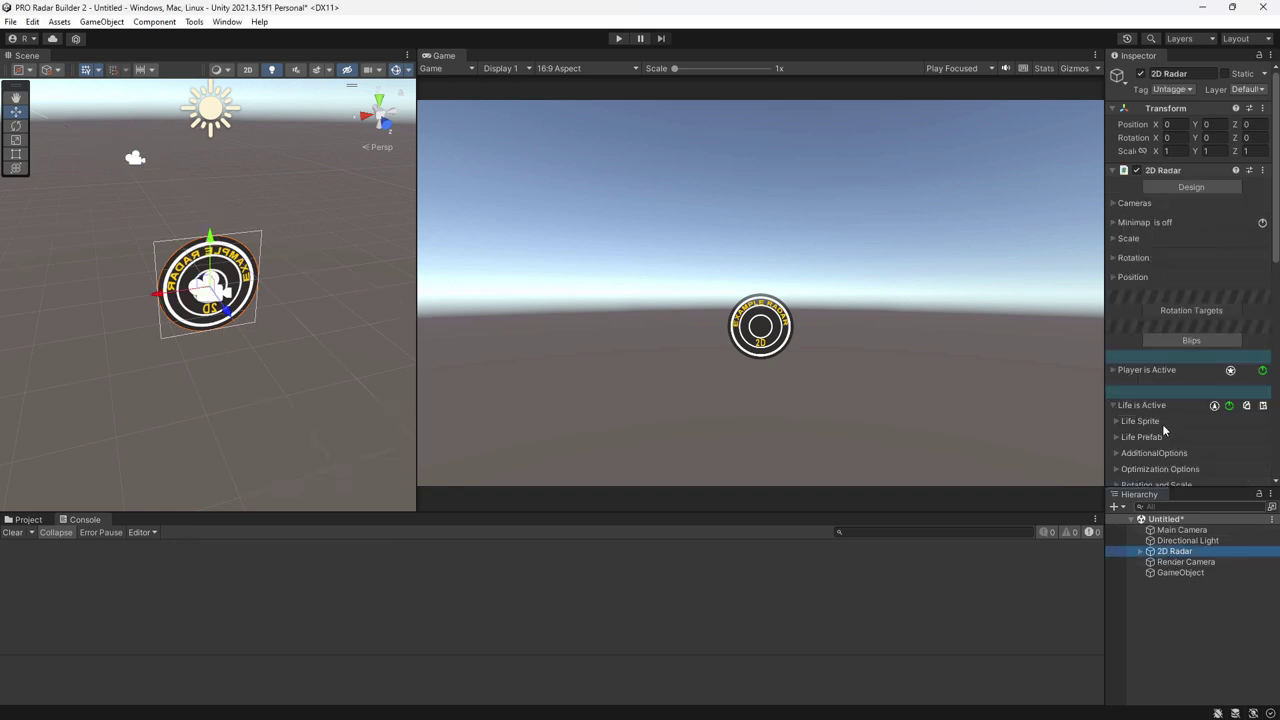
pyautogui.click(1247, 90)
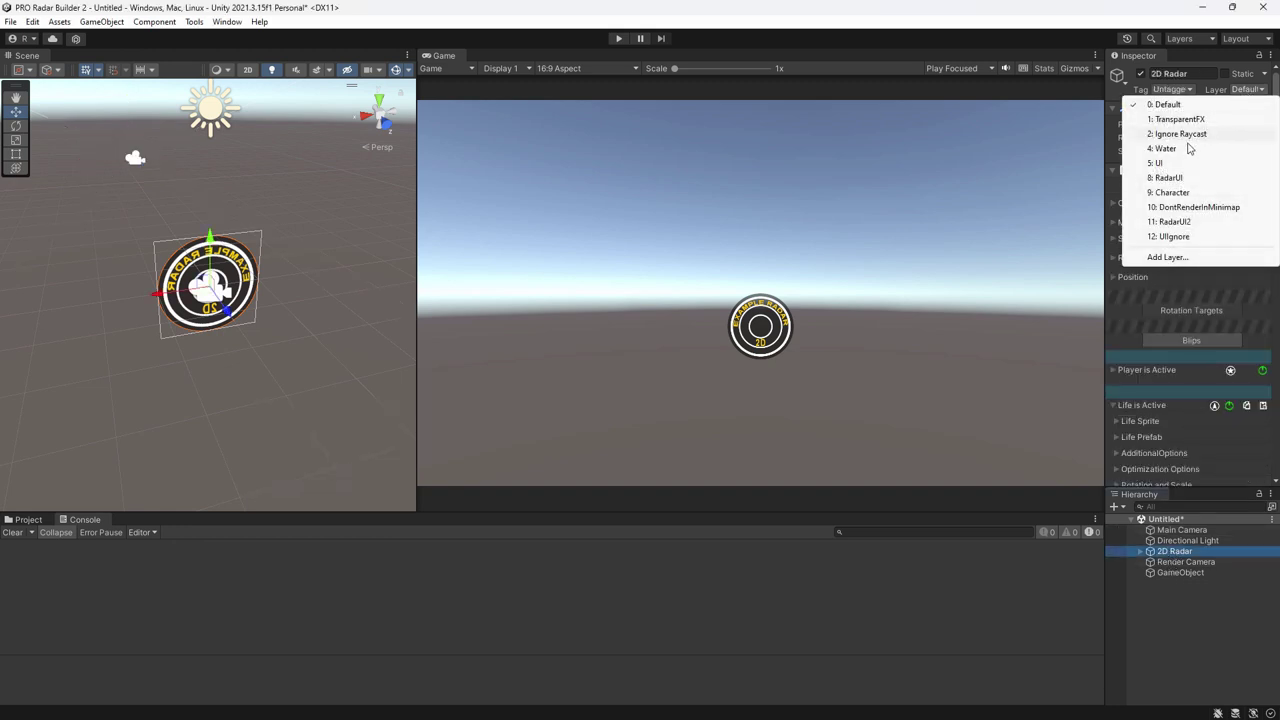
pyautogui.click(1172, 180)
pyautogui.click(605, 396)
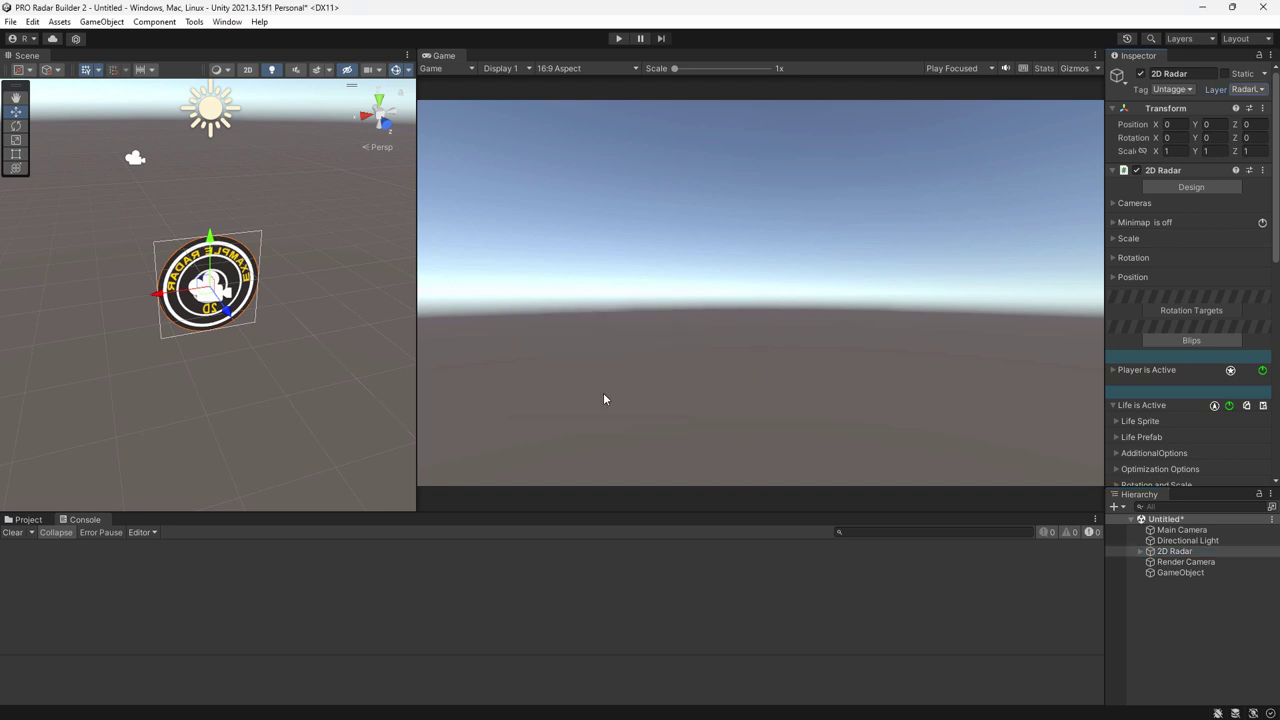
# Place the 2D Radar's Player blip on the RadarUI layer, then check its rotation and scale options and the Life blip's layer.
pyautogui.scroll(-5, 1239, 310)
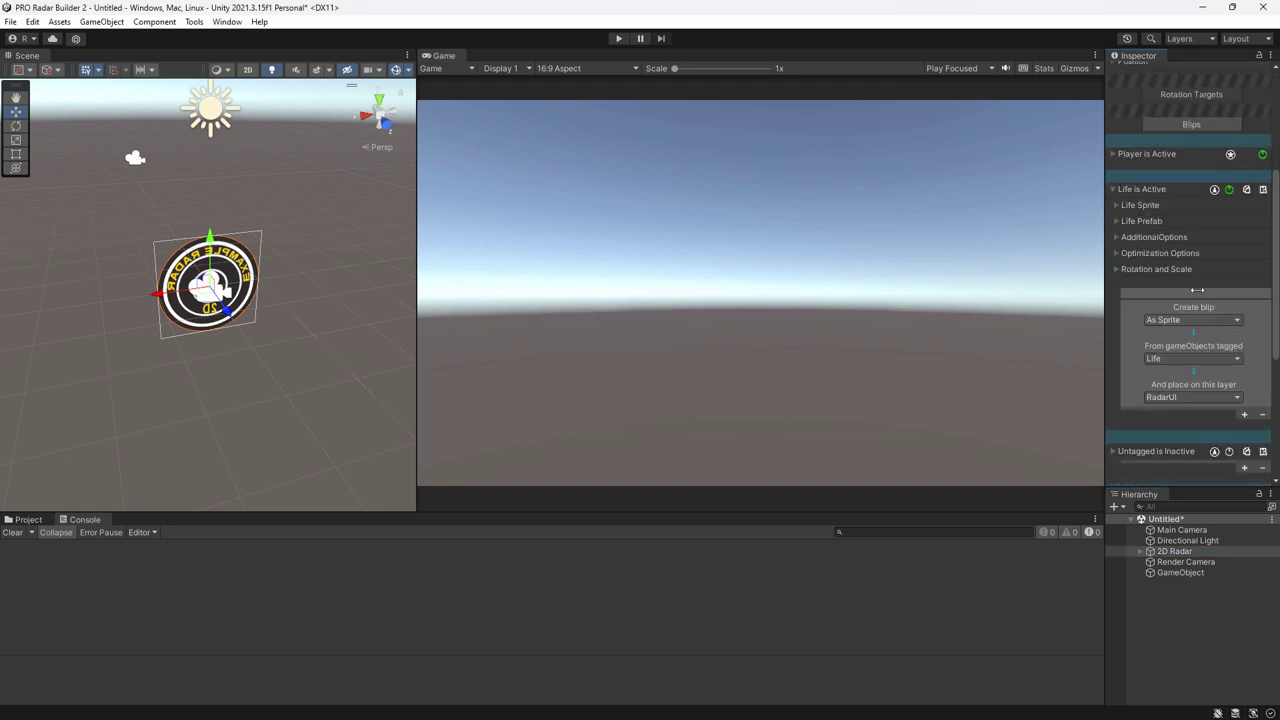
pyautogui.click(1113, 154)
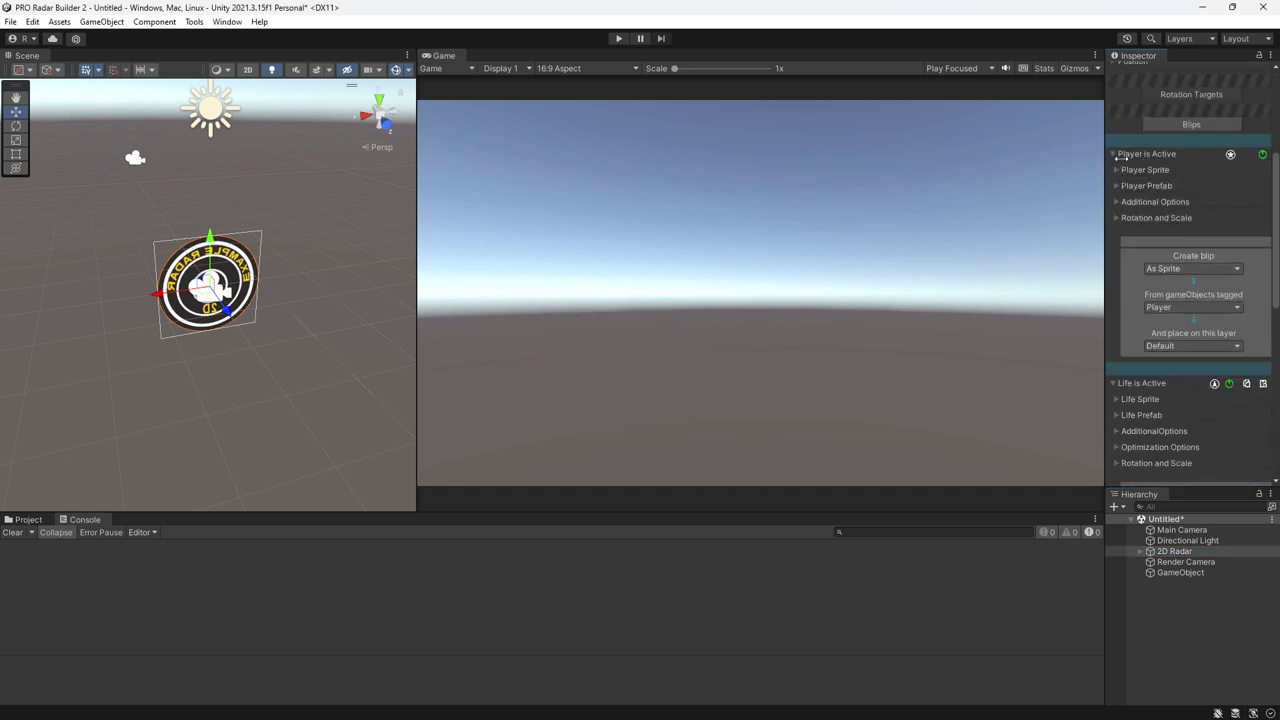
pyautogui.click(1168, 348)
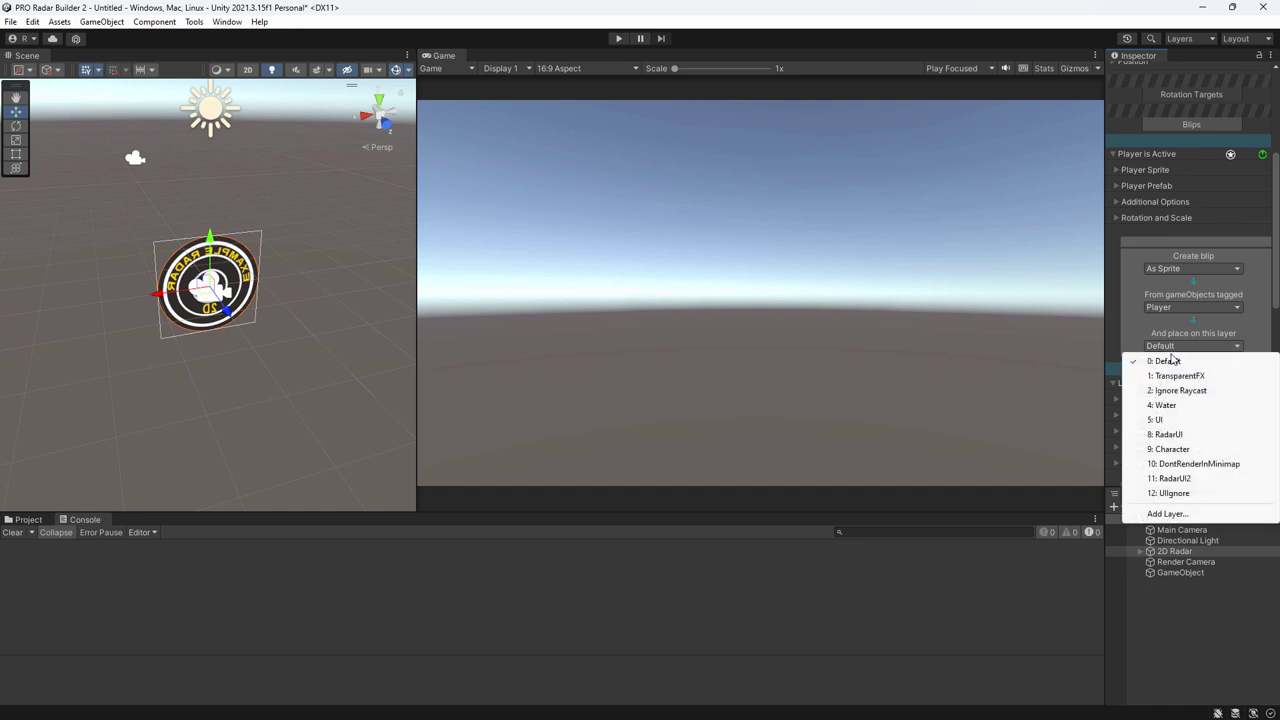
pyautogui.click(1170, 434)
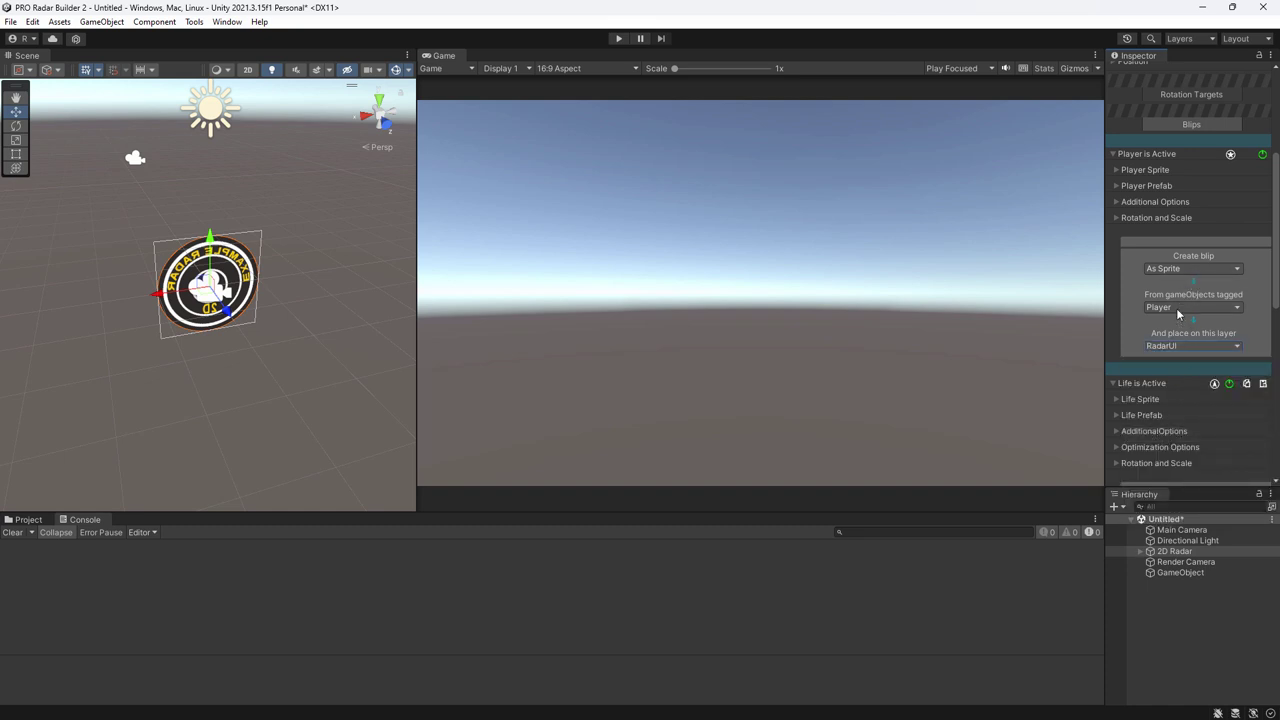
pyautogui.click(1118, 219)
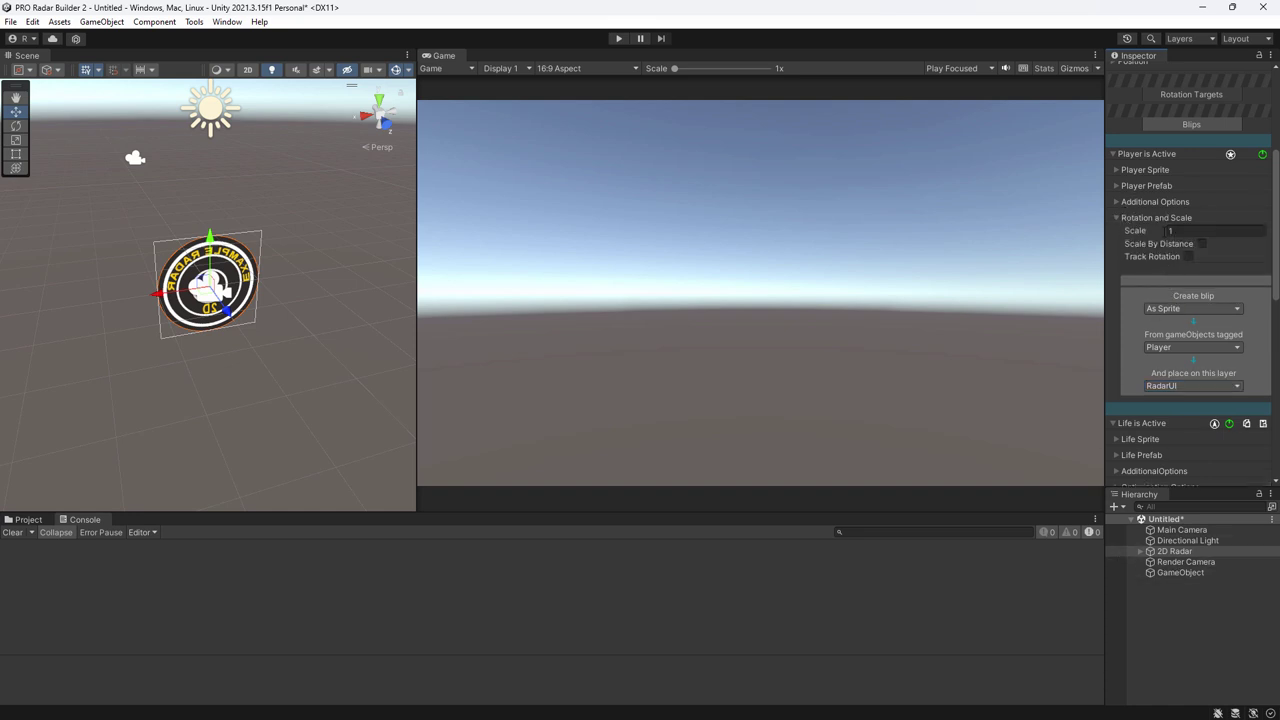
pyautogui.scroll(-6, 1158, 284)
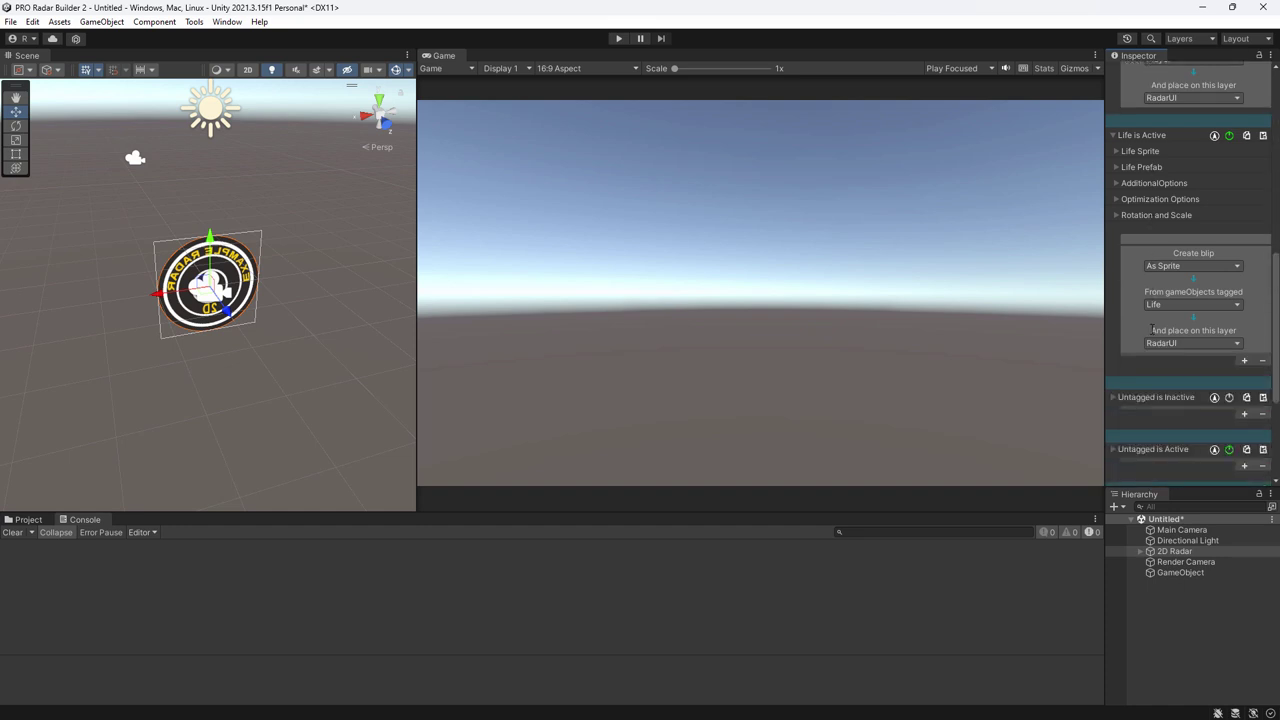
pyautogui.scroll(4, 1177, 347)
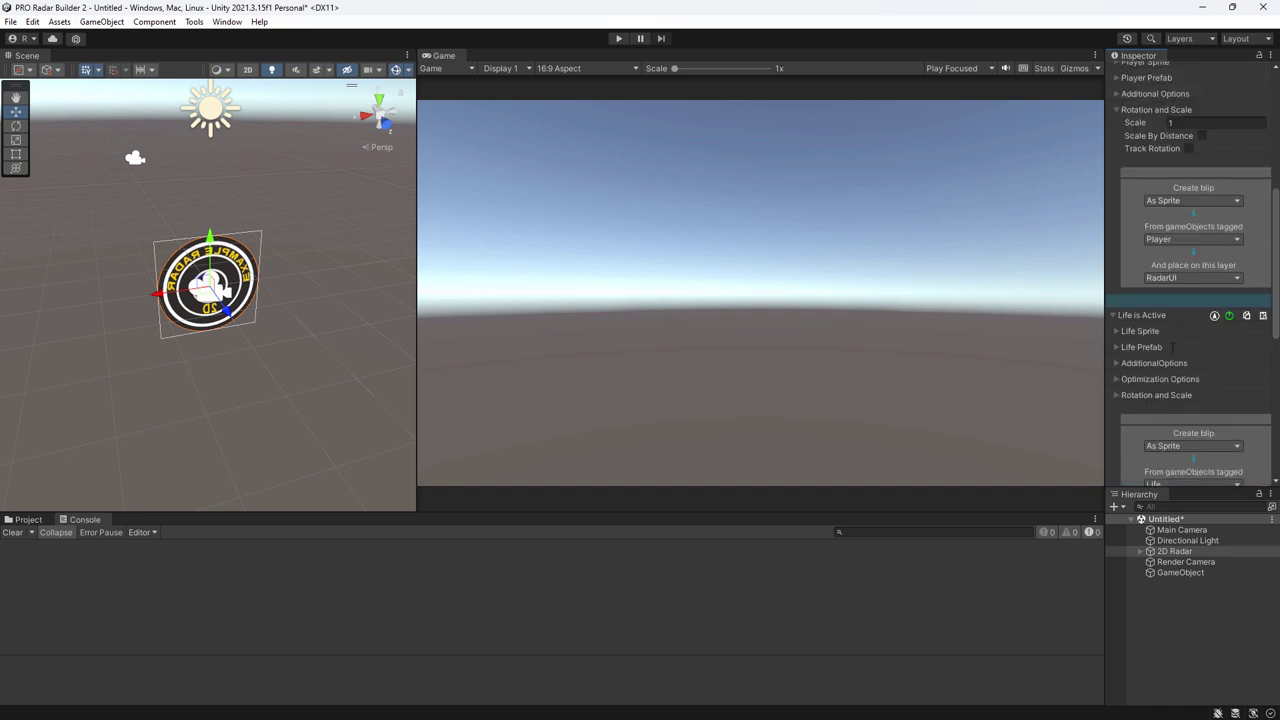
pyautogui.scroll(-5, 1171, 351)
pyautogui.scroll(6, 1158, 413)
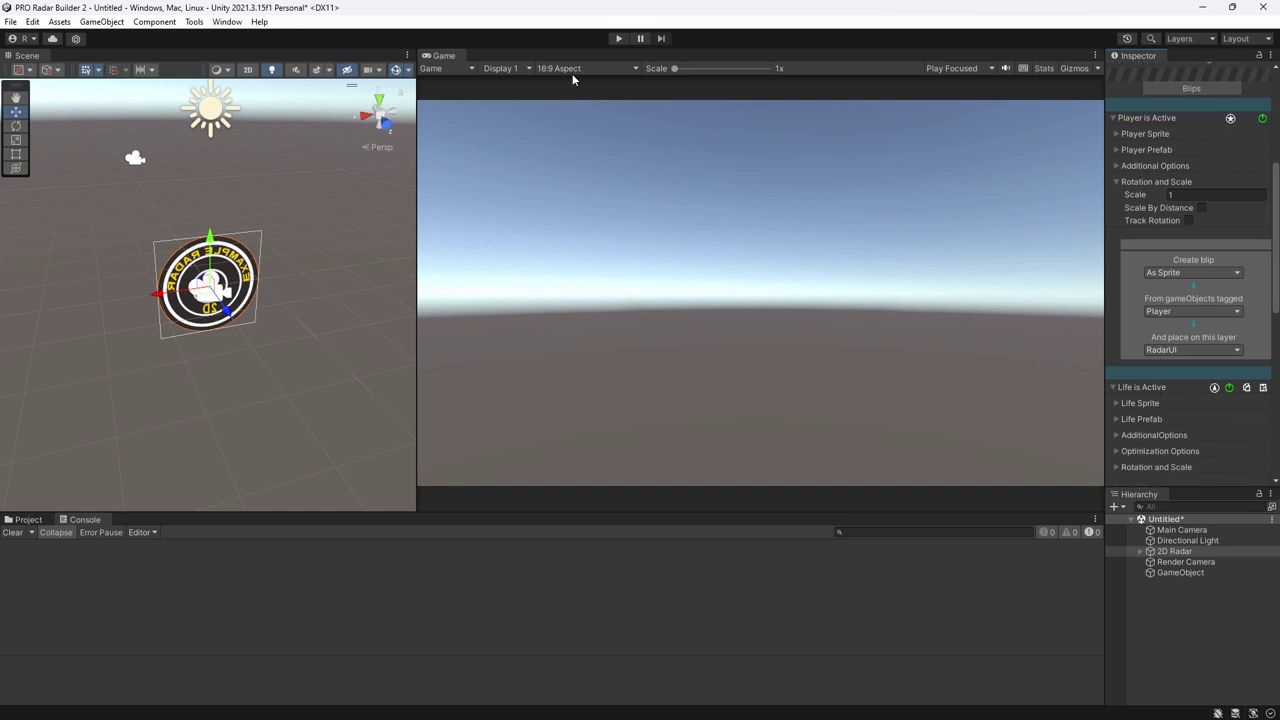
# Test the radar in play mode by moving the Life-tagged GameObject around the scene, and stop playing.
pyautogui.click(619, 39)
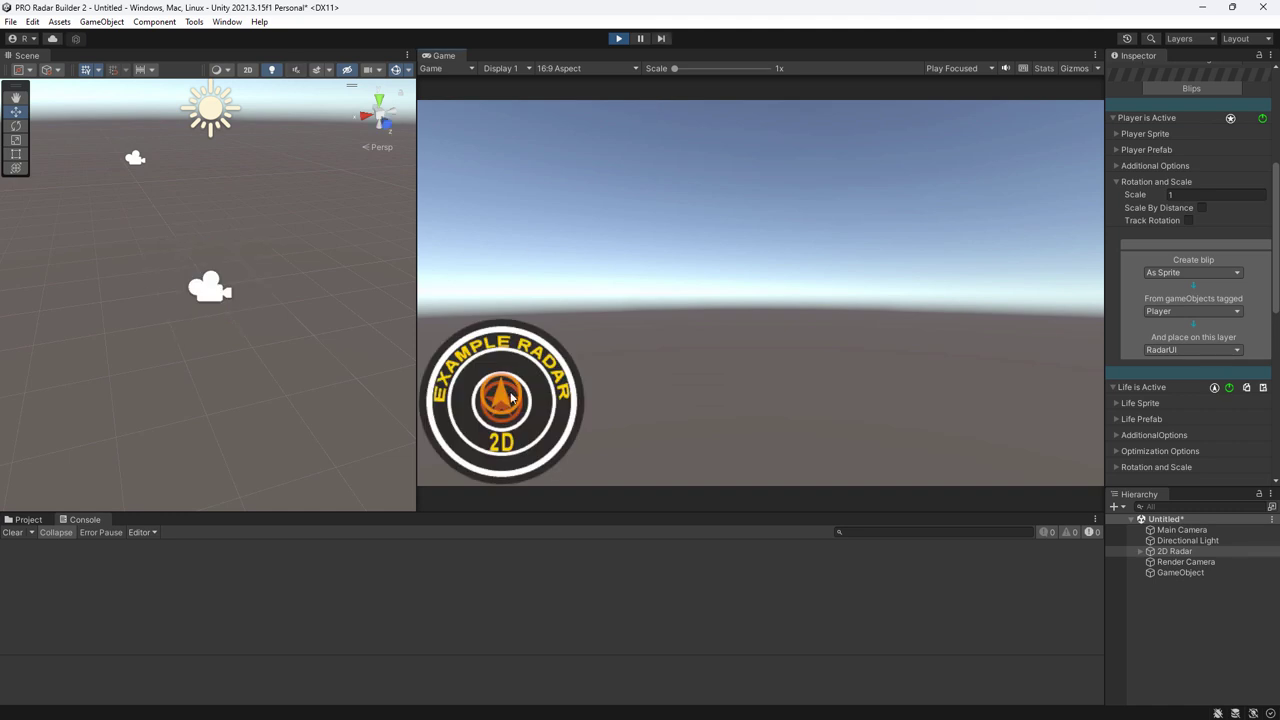
pyautogui.click(1172, 574)
pyautogui.moveTo(225, 320); pyautogui.dragTo(312, 348)
pyautogui.click(381, 100)
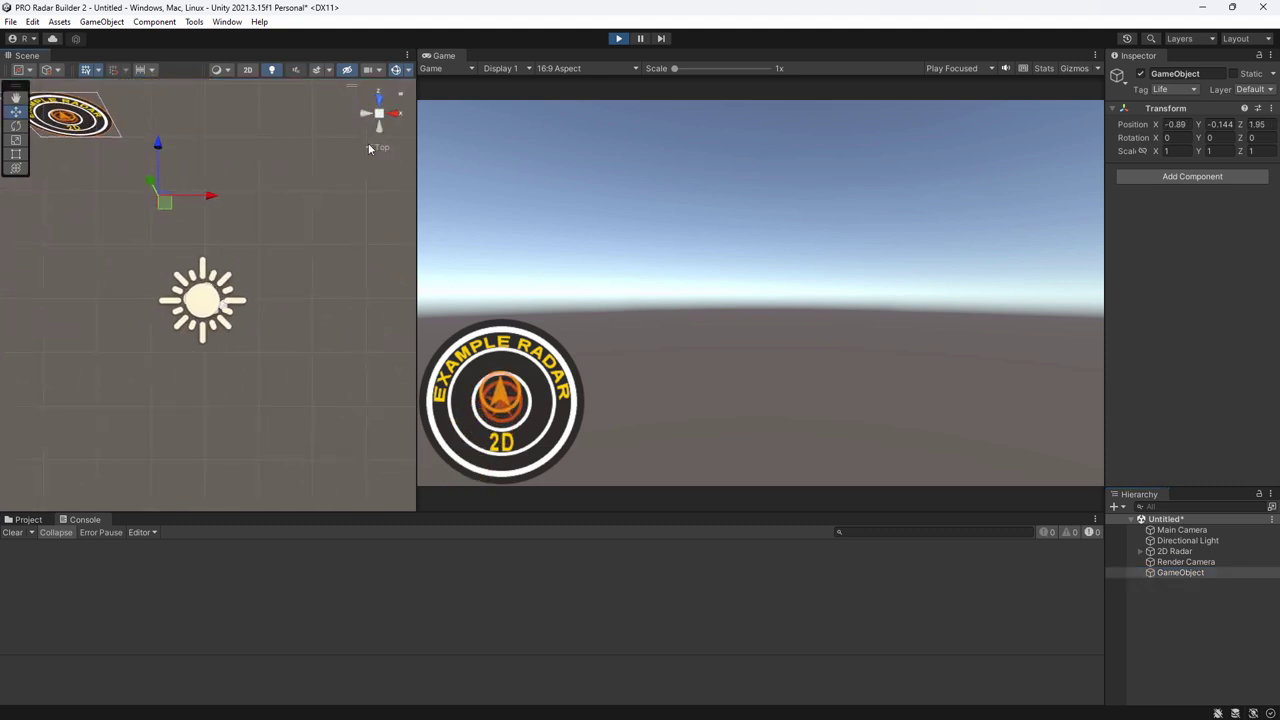
pyautogui.keyDown('alt'); pyautogui.moveTo(117, 326); pyautogui.dragTo(117, 162); pyautogui.keyUp('alt')
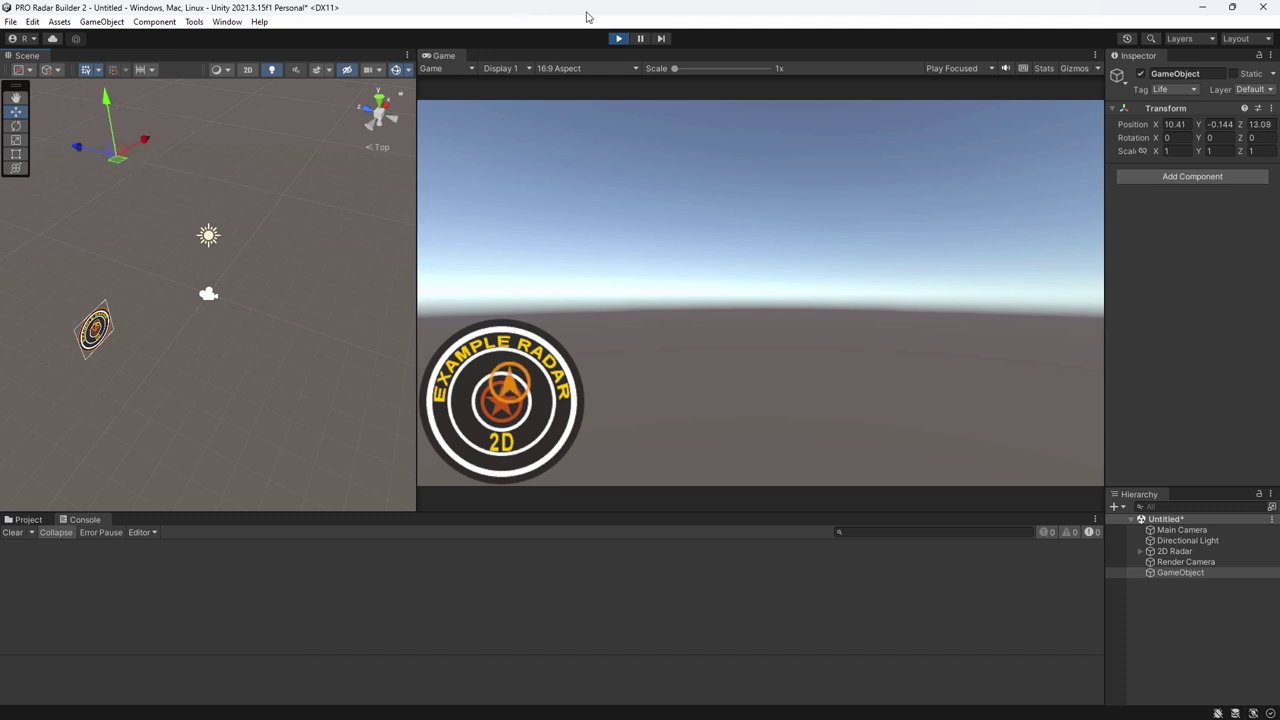
pyautogui.click(620, 40)
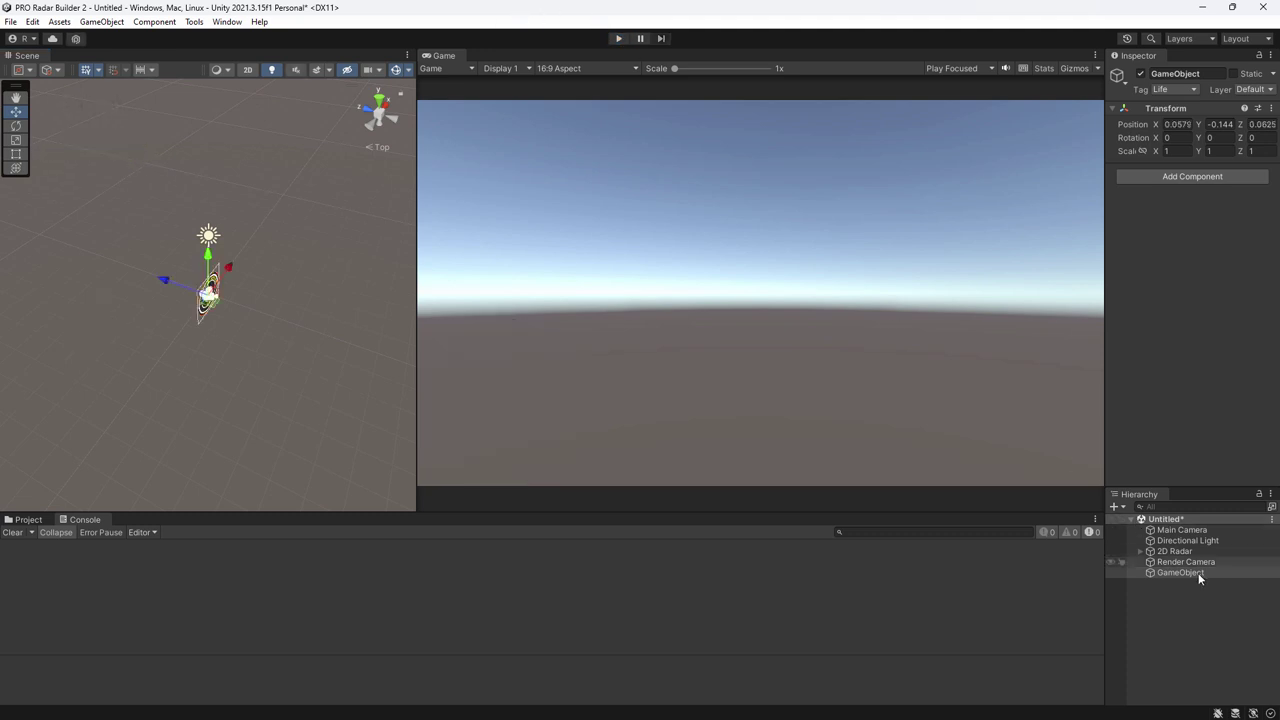
# Review the 2D Radar's Player and Life blip settings, including the tracked tag, target layer, and rotation and scale options.
pyautogui.click(1172, 552)
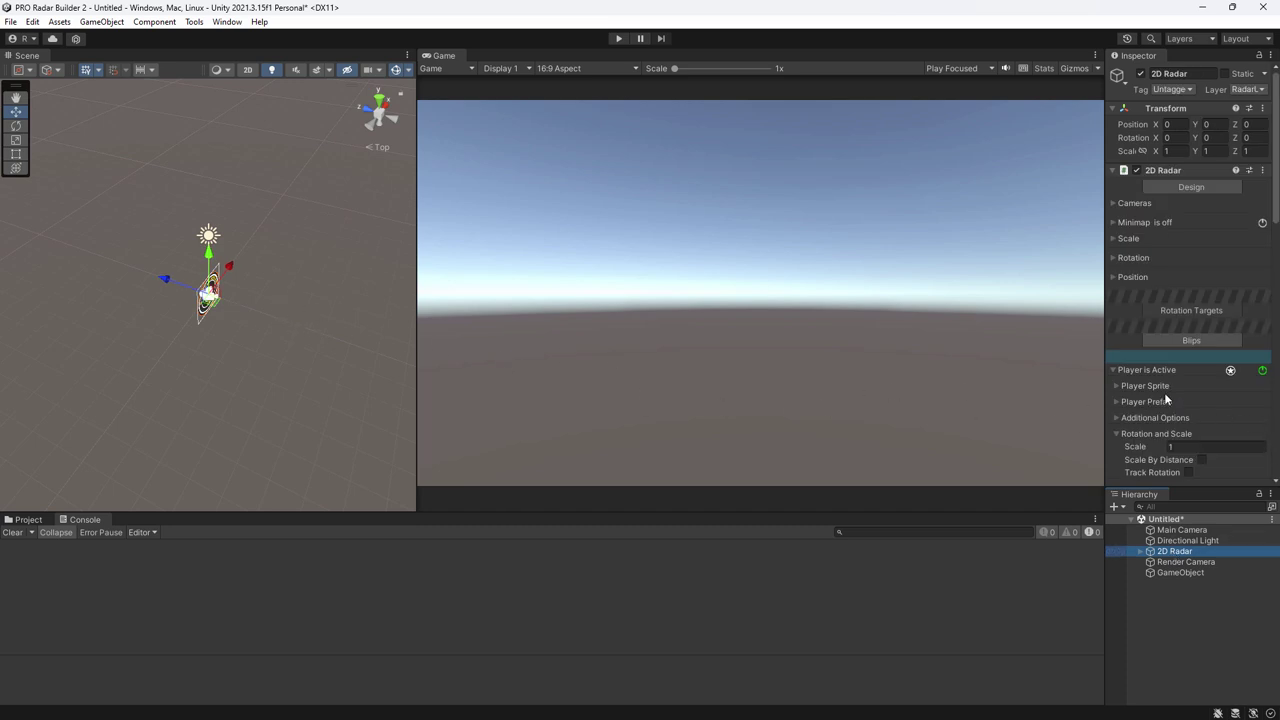
pyautogui.scroll(-5, 1168, 394)
pyautogui.scroll(4, 1172, 370)
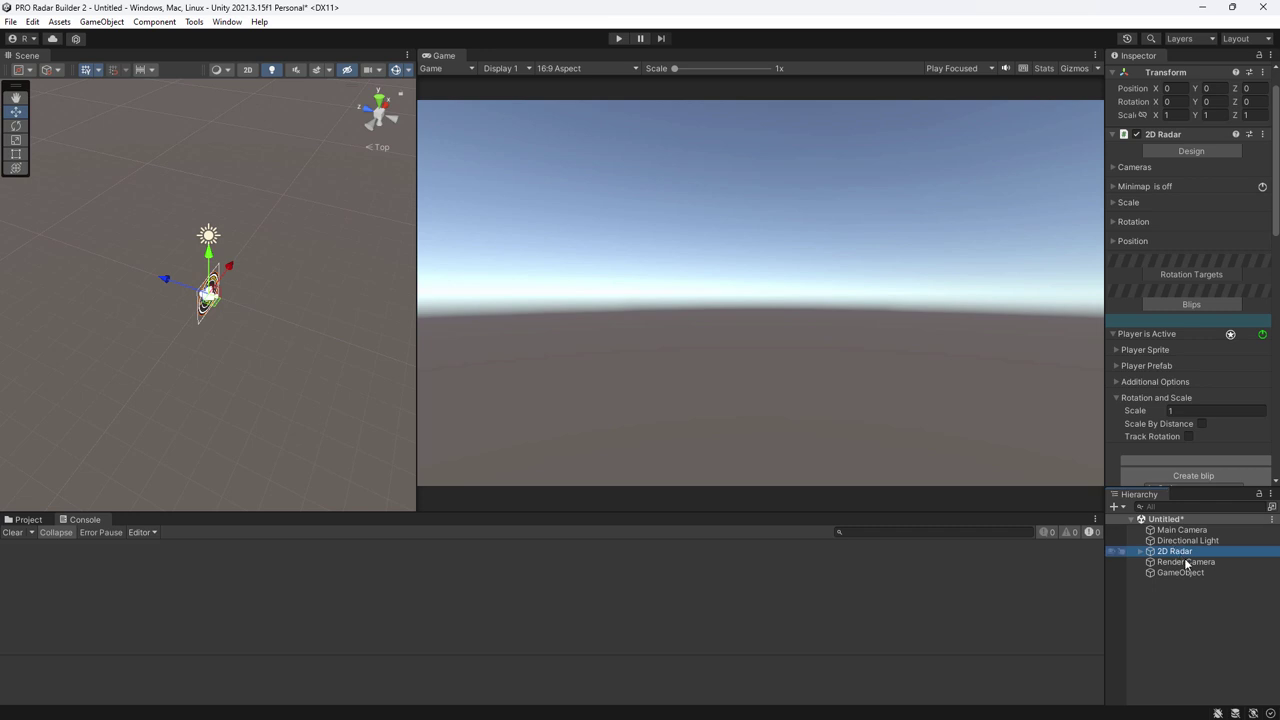
pyautogui.scroll(-5, 1200, 300)
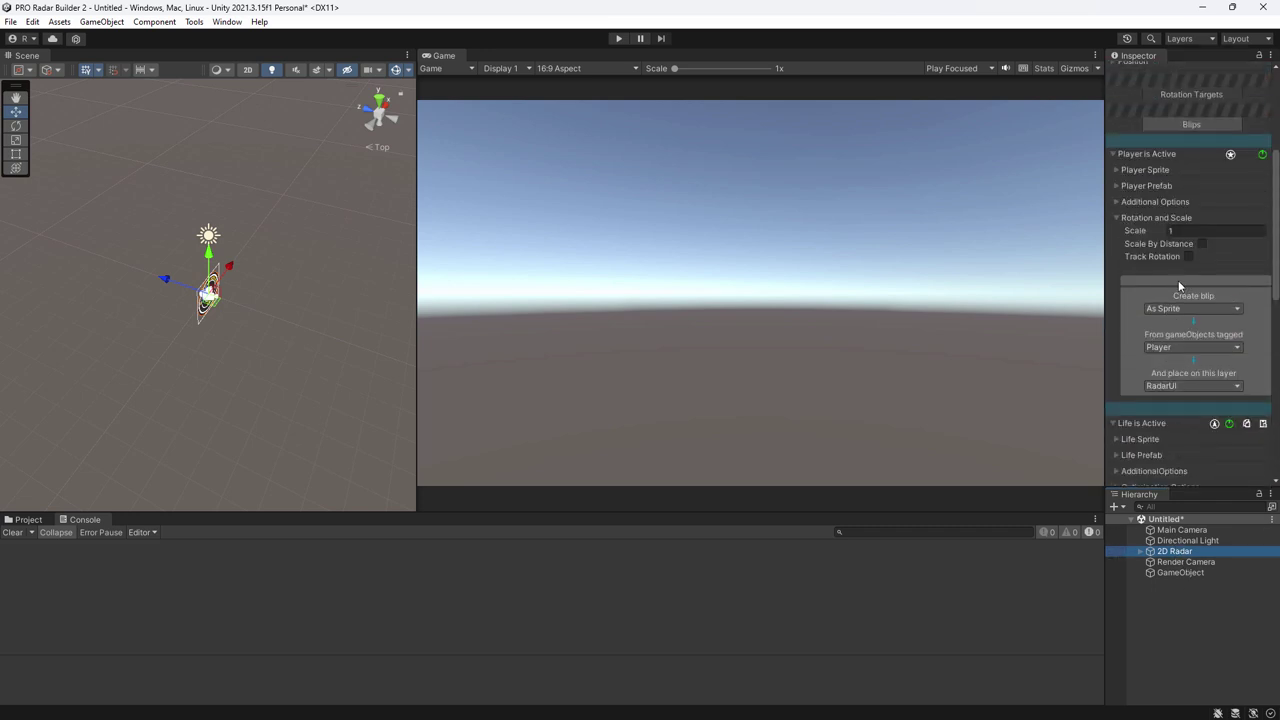
pyautogui.scroll(2, 1182, 288)
pyautogui.click(1170, 351)
pyautogui.click(991, 571)
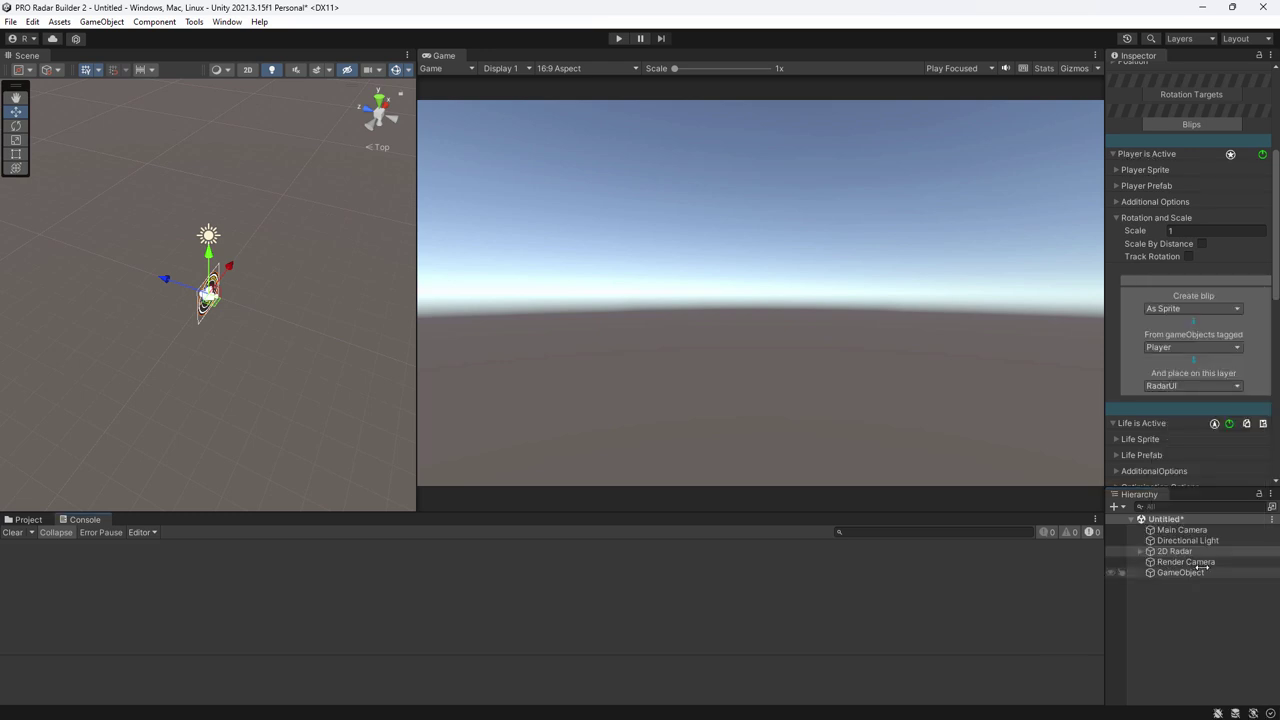
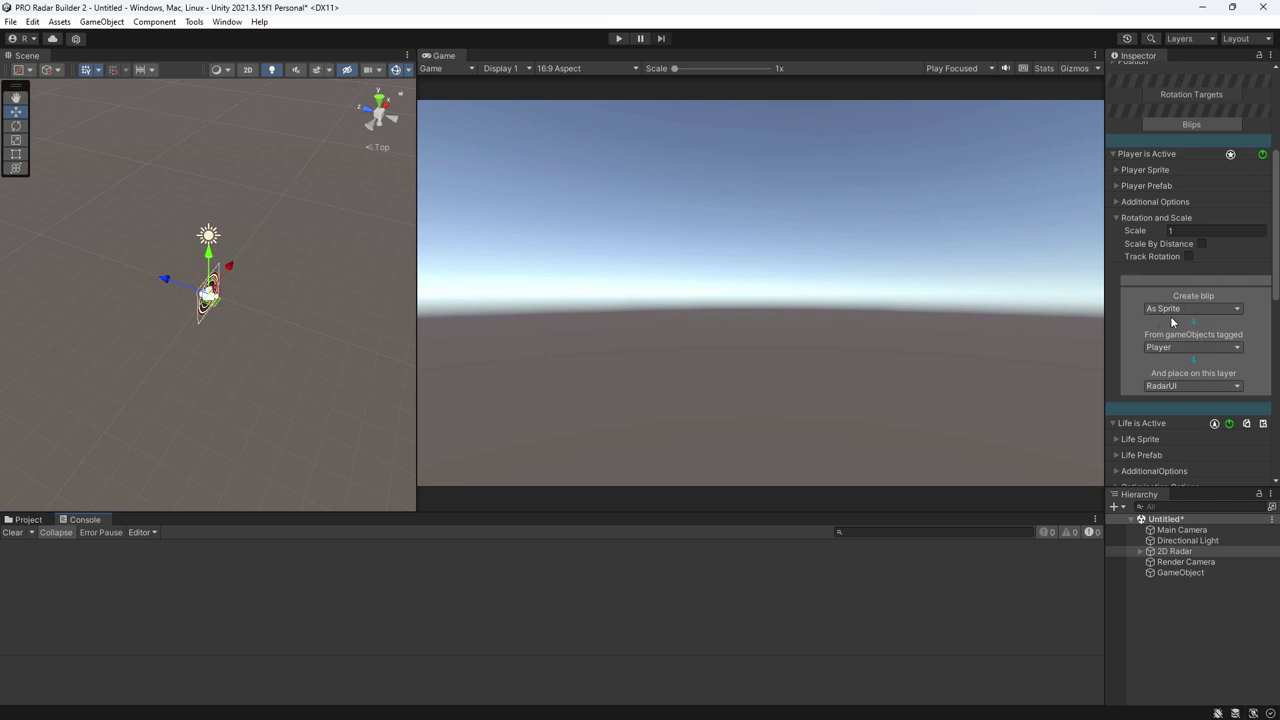
pyautogui.click(1118, 220)
pyautogui.scroll(-2, 1144, 372)
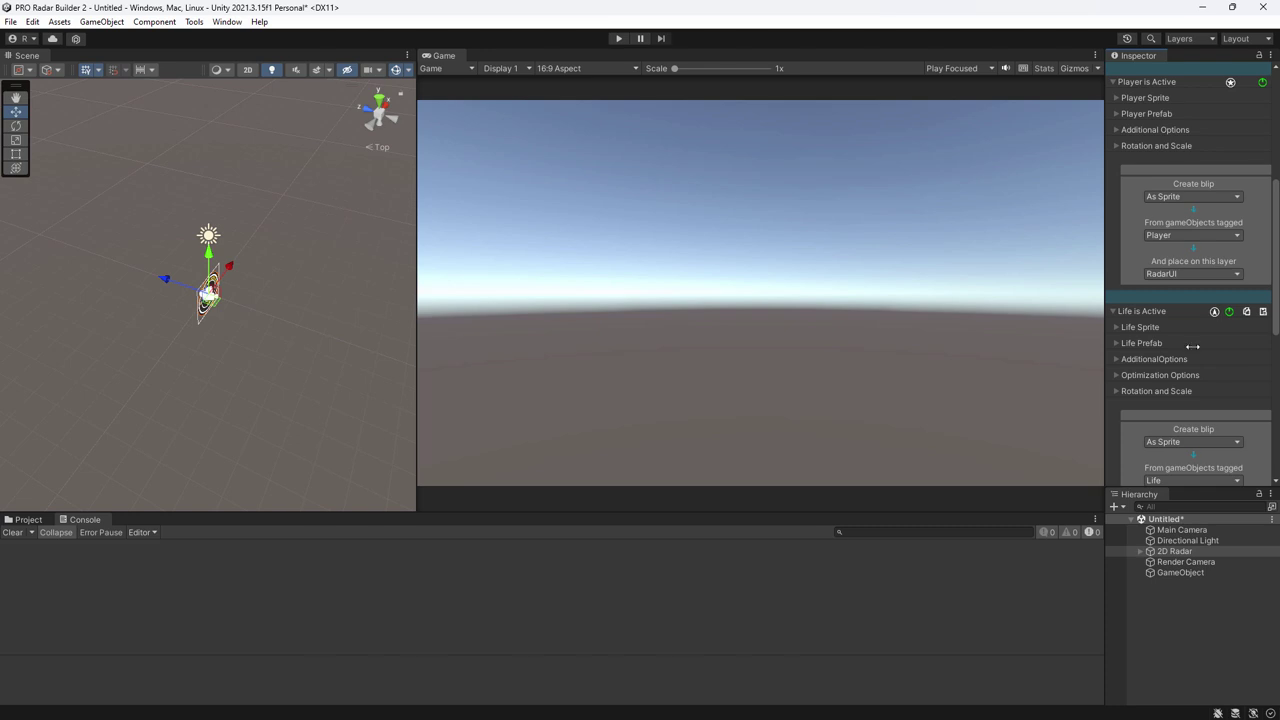
pyautogui.scroll(5, 1189, 350)
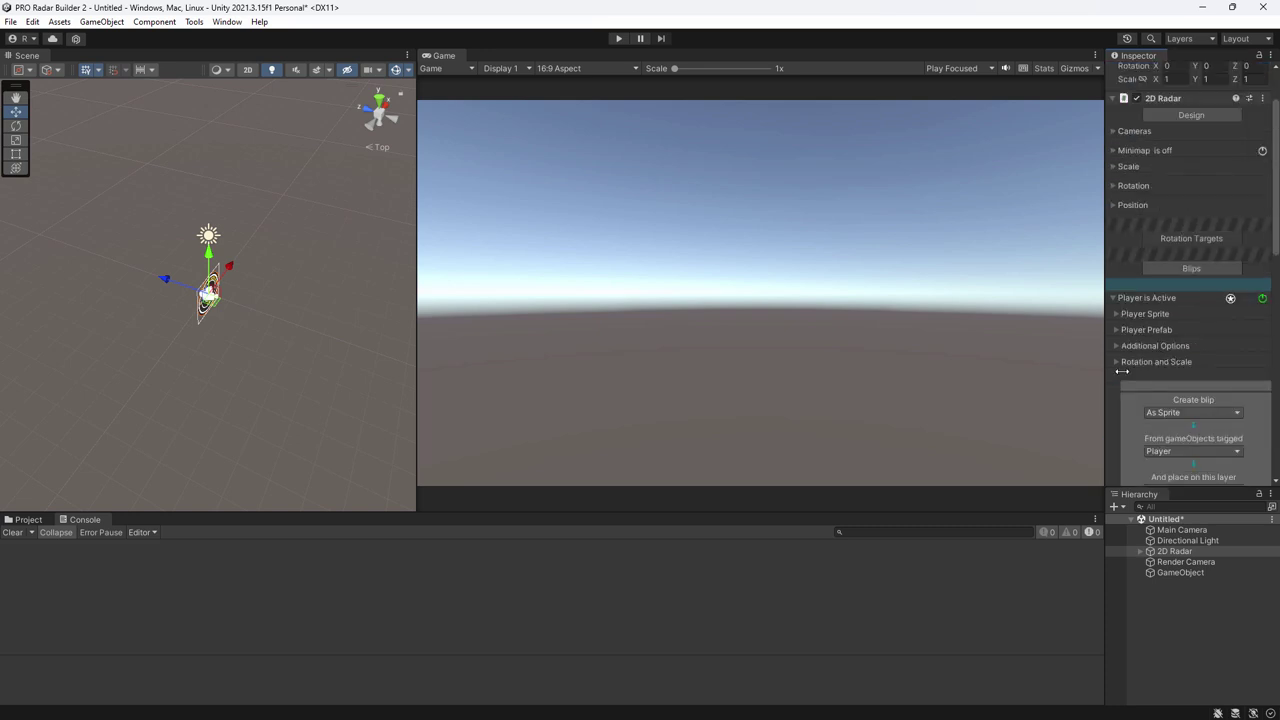
# Collapse the Player and Life blip settings and remove the Life blip and all Untagged blips from the 2D Radar.
pyautogui.click(1113, 298)
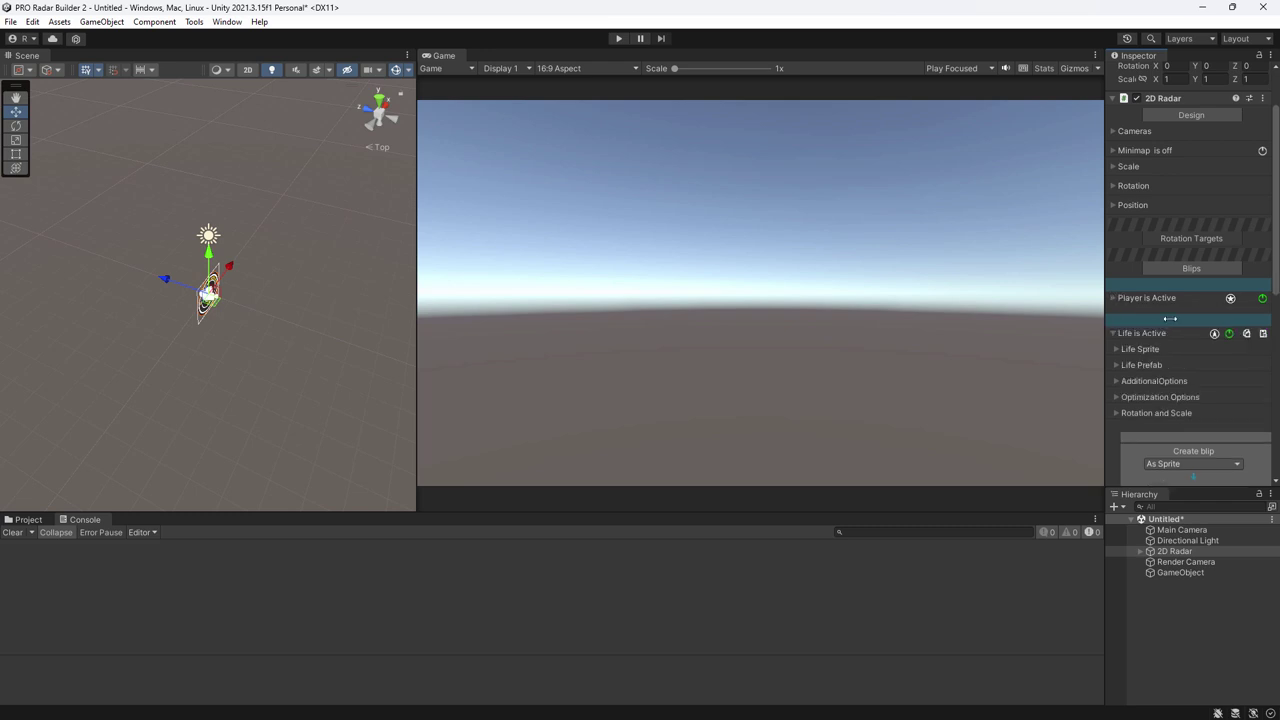
pyautogui.click(1113, 333)
pyautogui.scroll(-2, 1165, 332)
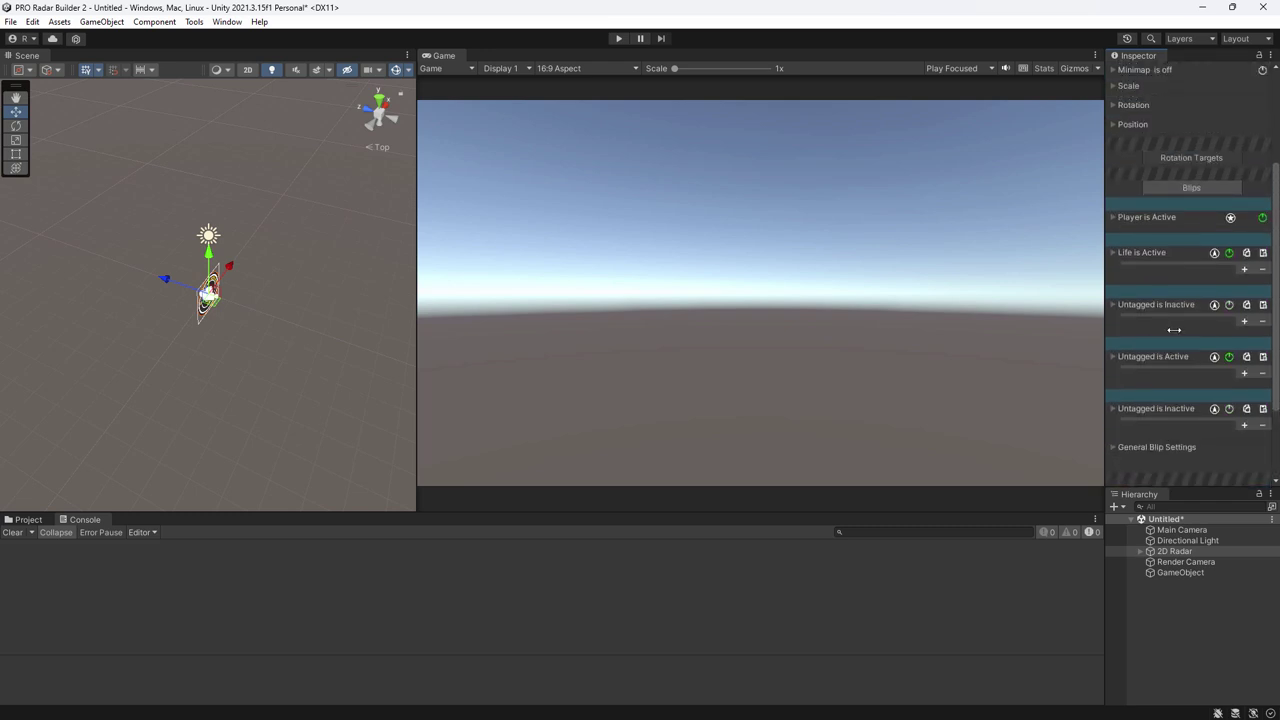
pyautogui.scroll(-3, 1240, 350)
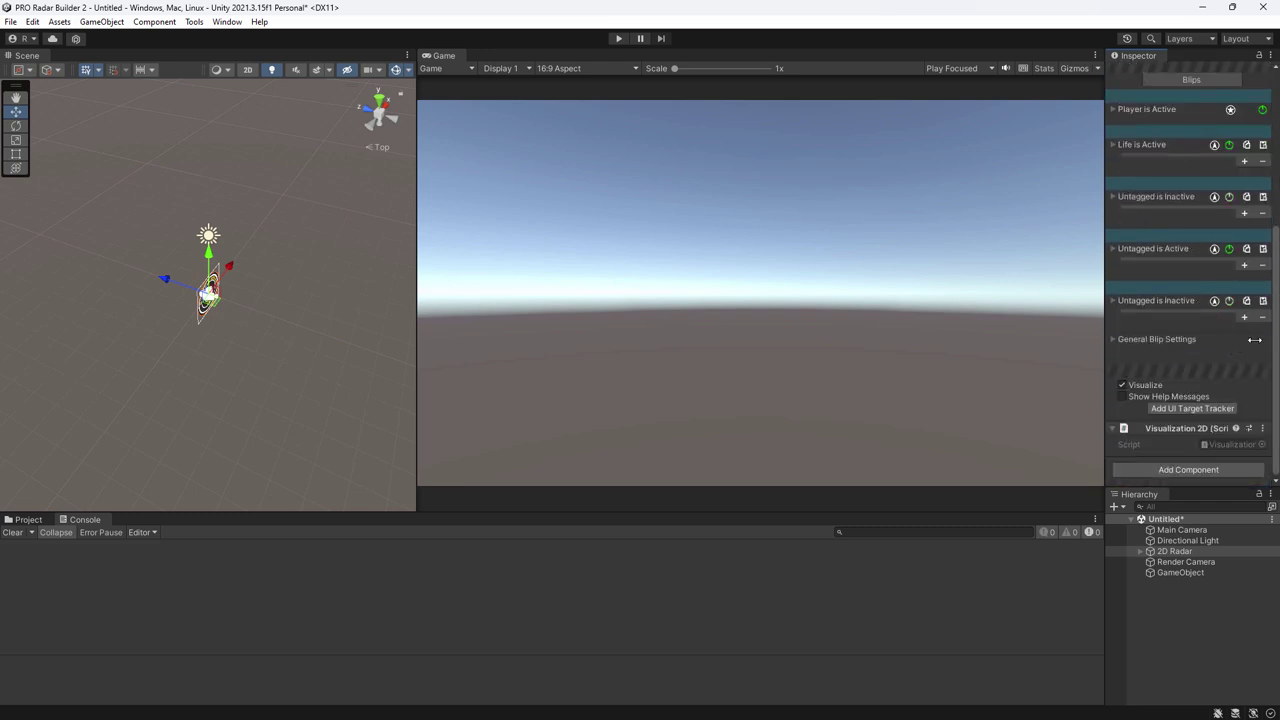
pyautogui.click(1262, 267)
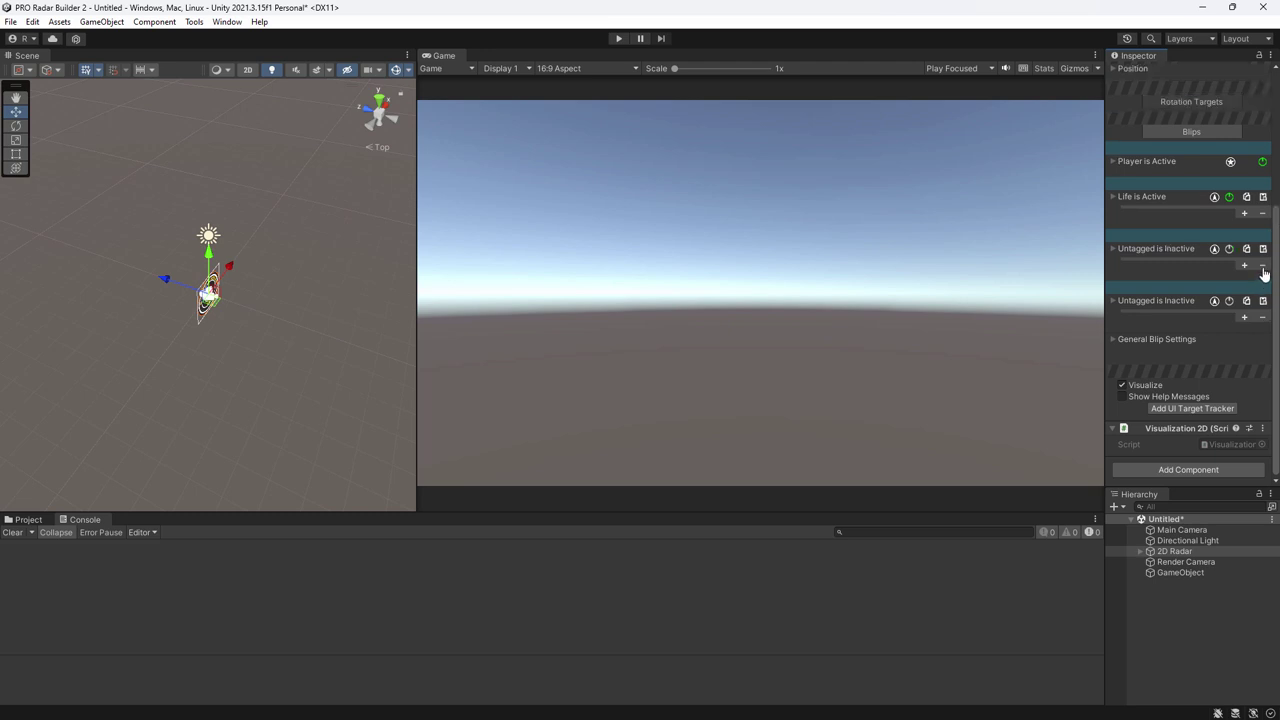
pyautogui.click(1262, 267)
pyautogui.click(1263, 268)
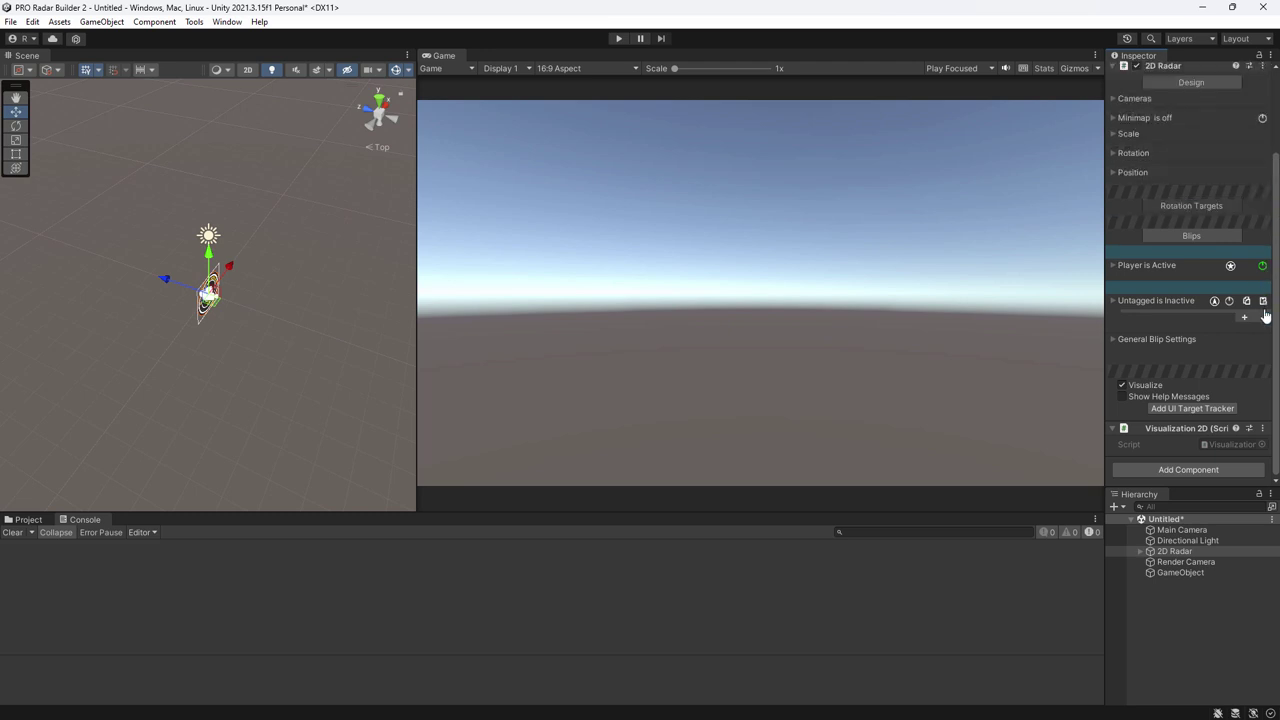
pyautogui.click(1263, 317)
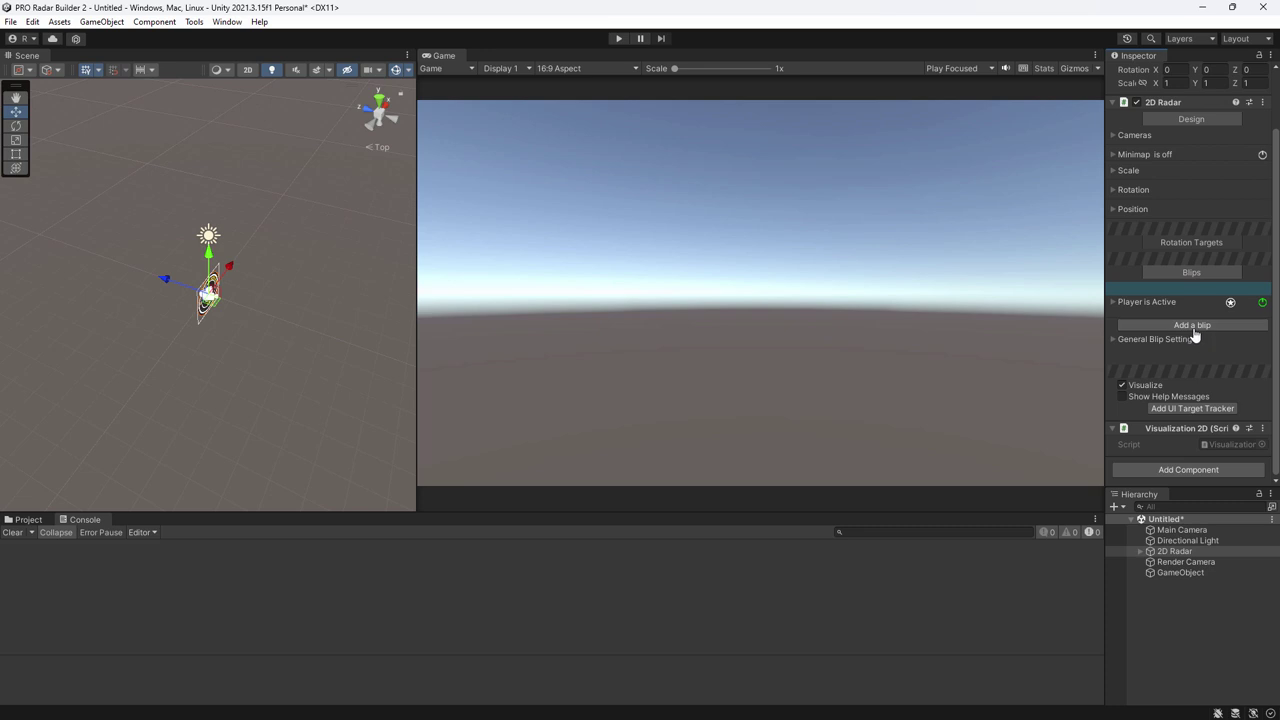
# Add two Untagged blips to the 2D Radar and review the second blip's sprite, prefab, tag and layer options.
pyautogui.click(1208, 326)
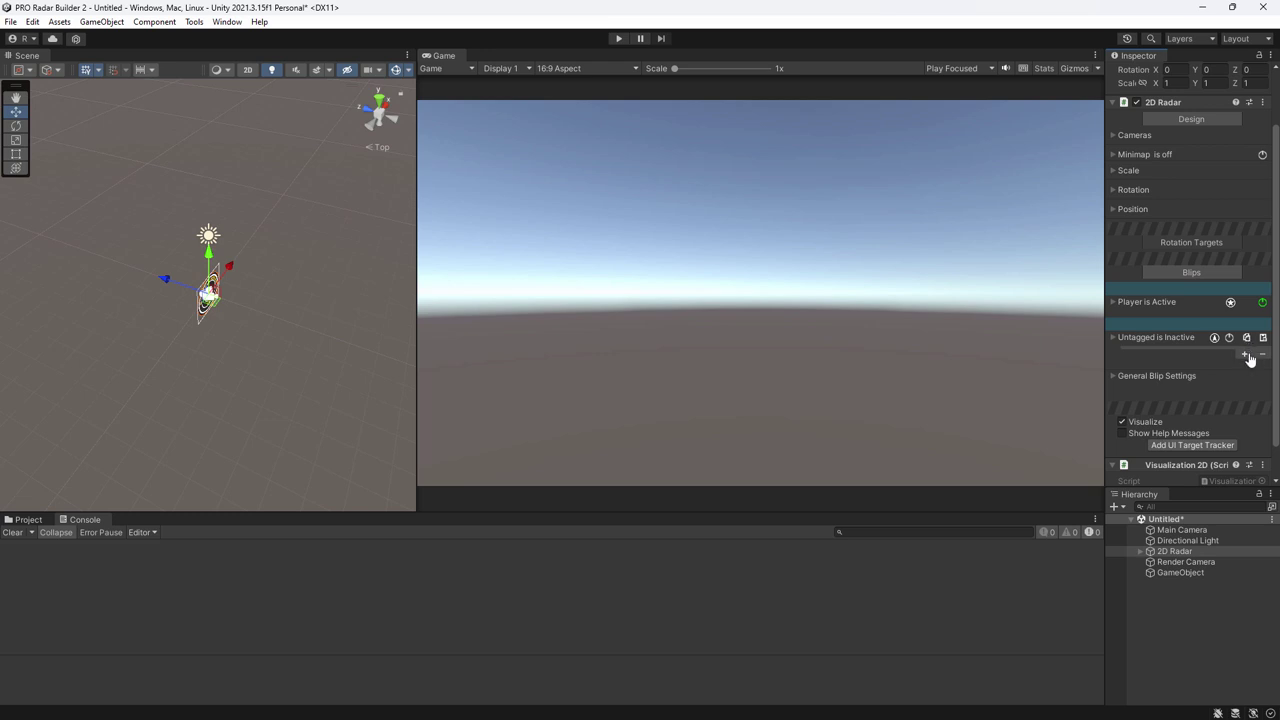
pyautogui.click(1245, 356)
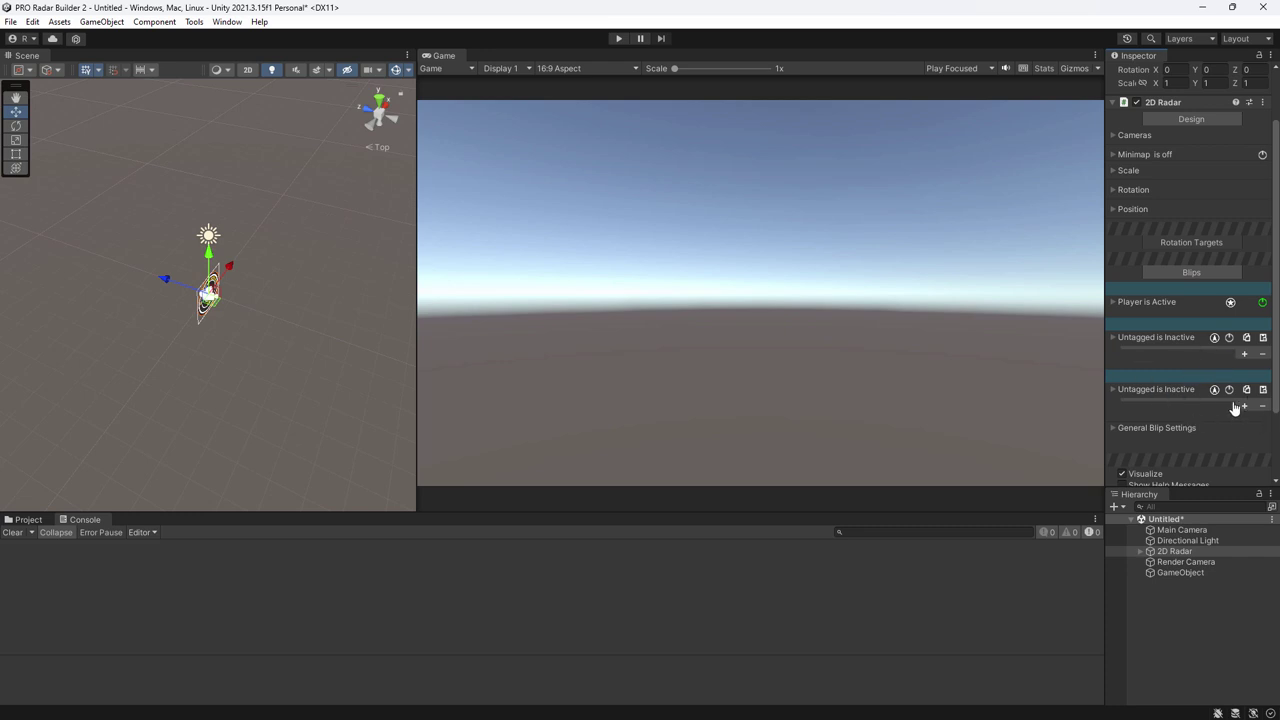
pyautogui.click(1113, 391)
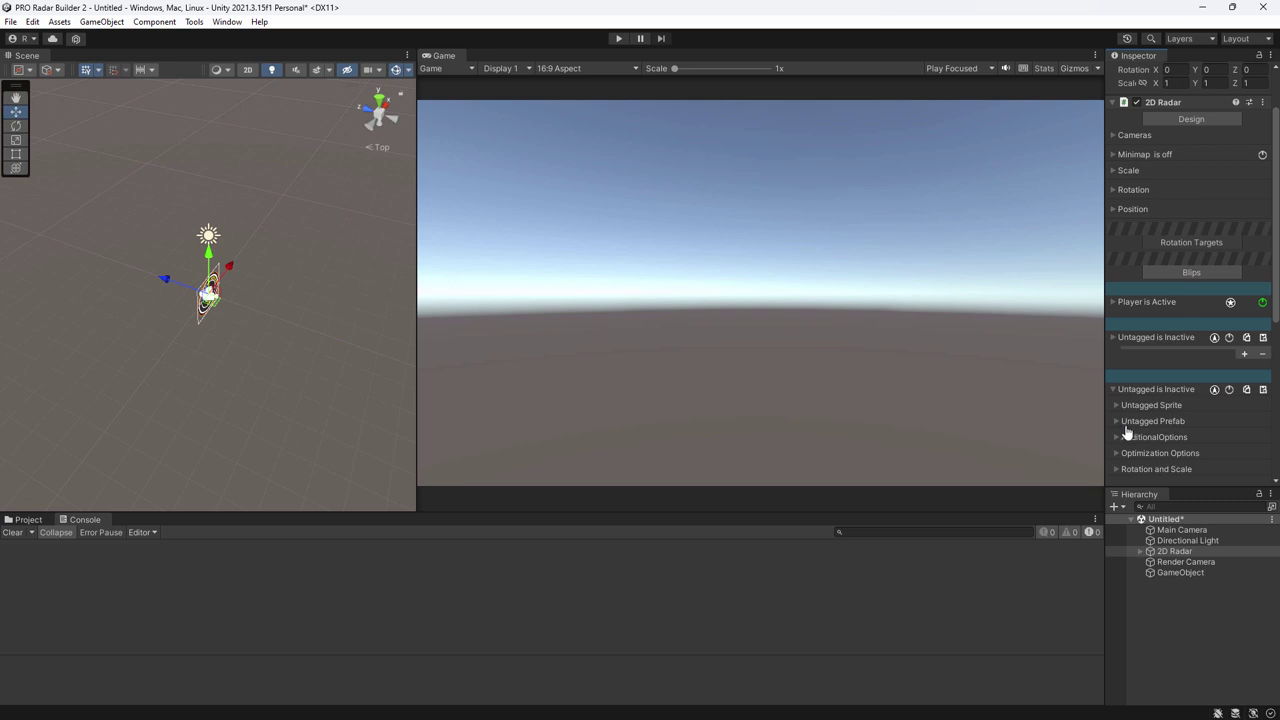
pyautogui.scroll(-3, 1126, 434)
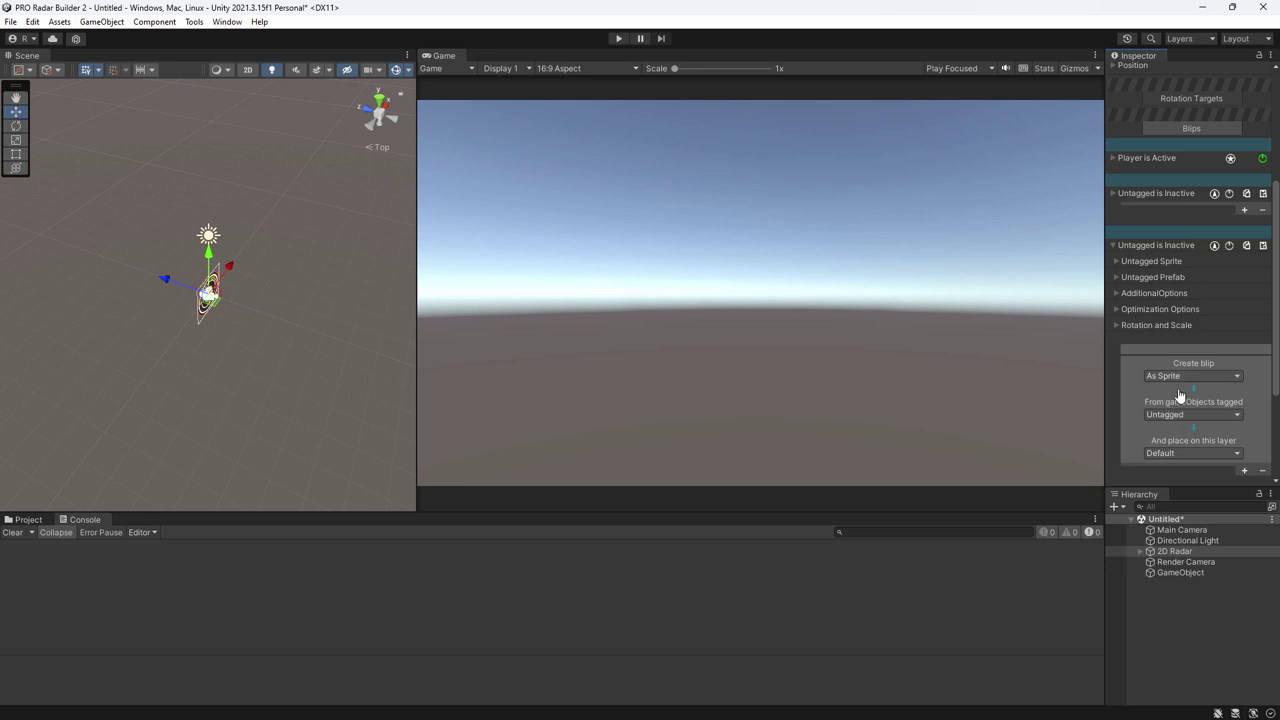
pyautogui.click(1112, 245)
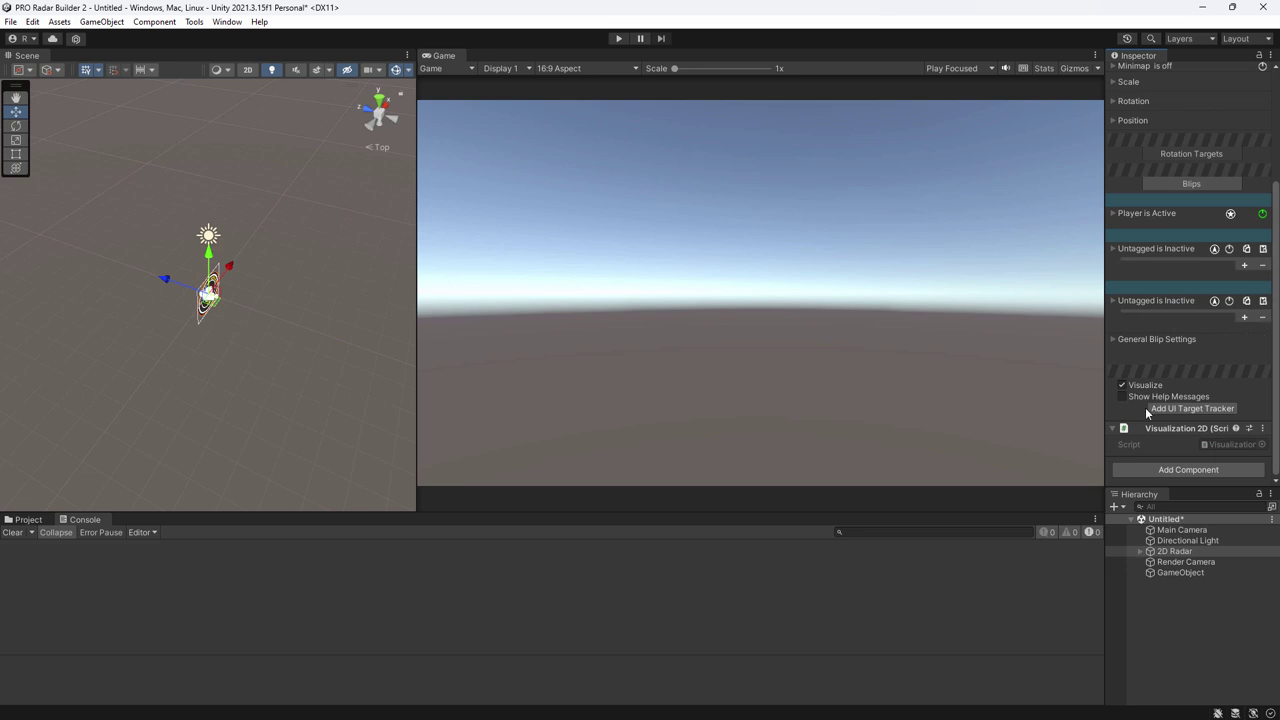
# Try X,Y position tracking in the 2D Radar's general blip settings, then return it to X,Z.
pyautogui.click(1112, 339)
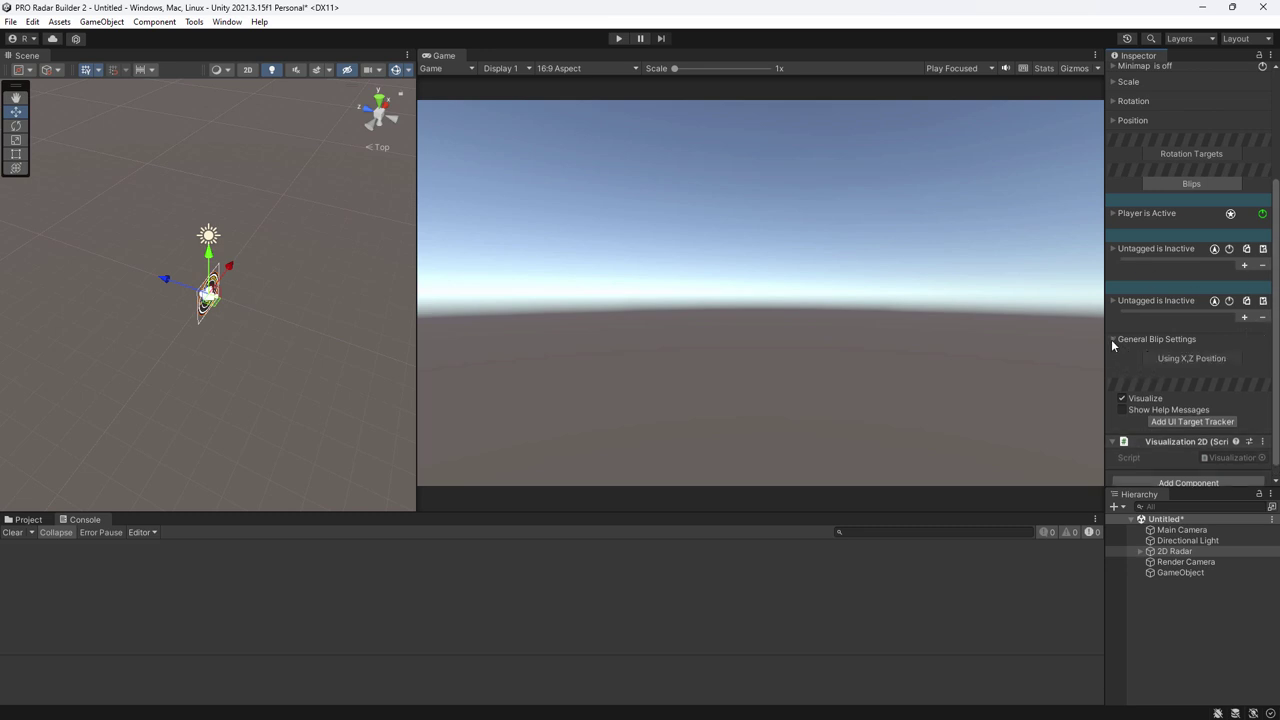
pyautogui.click(1198, 359)
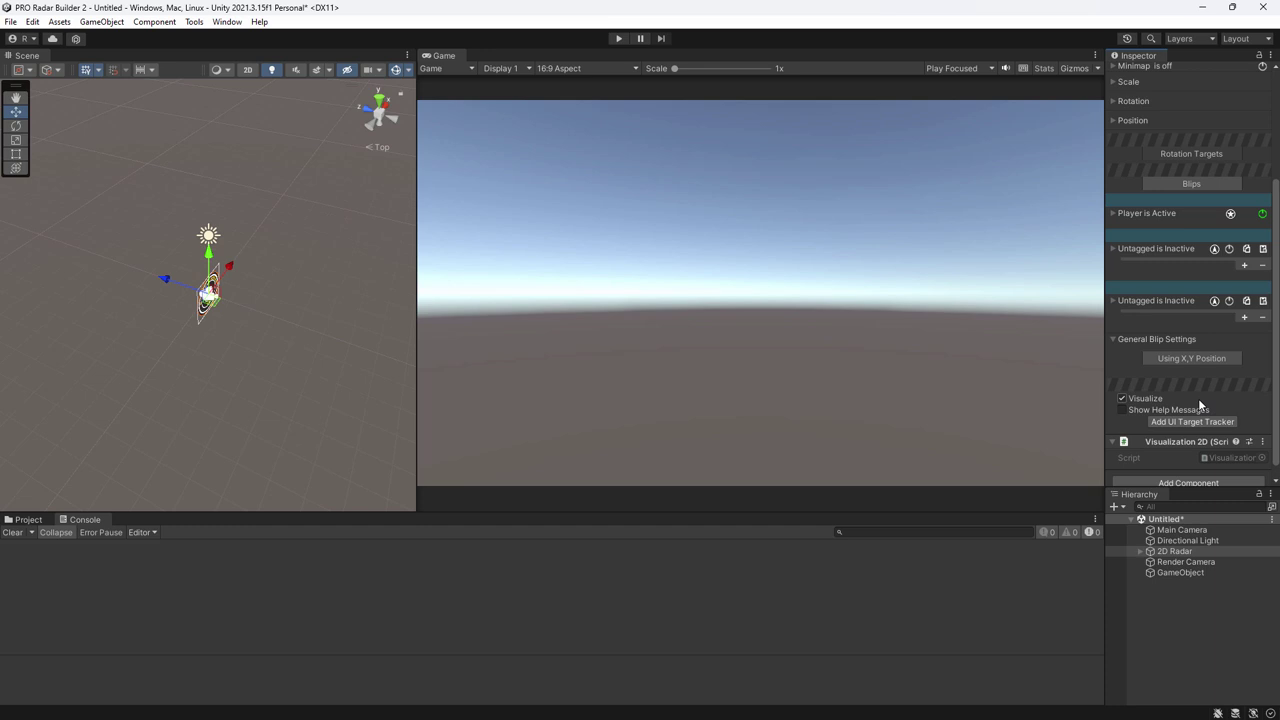
pyautogui.click(1188, 356)
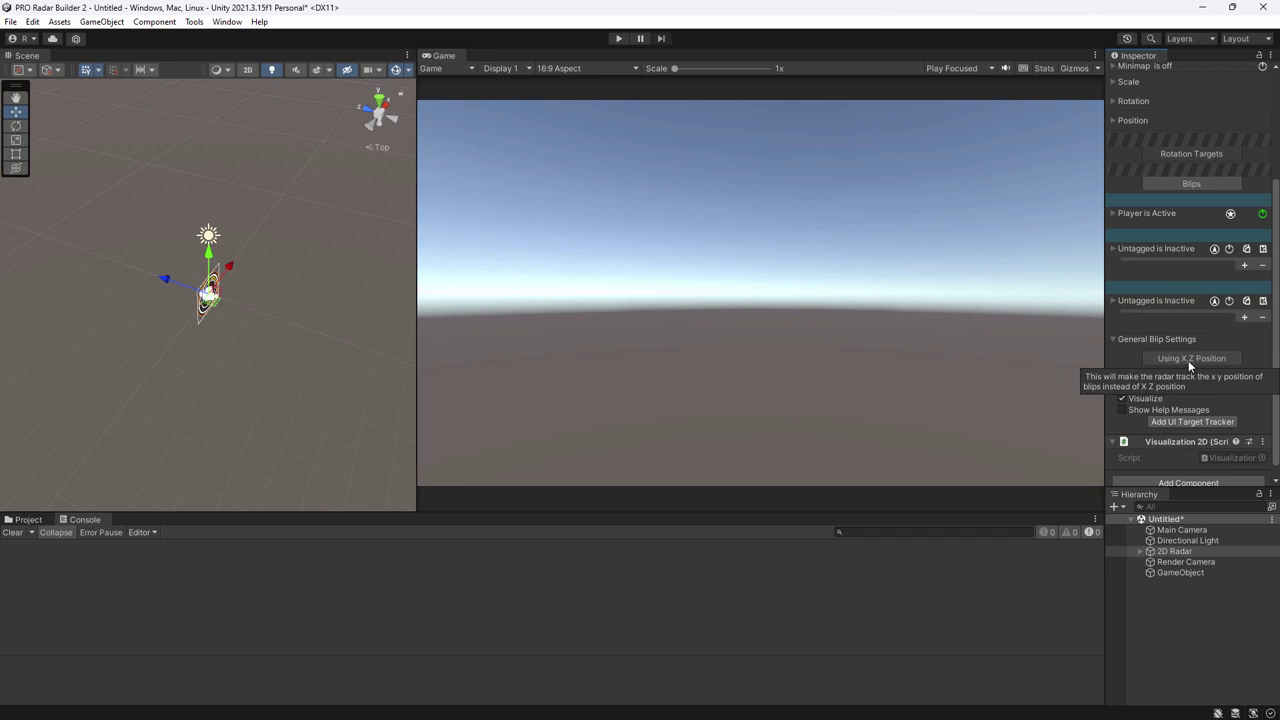
pyautogui.click(1193, 358)
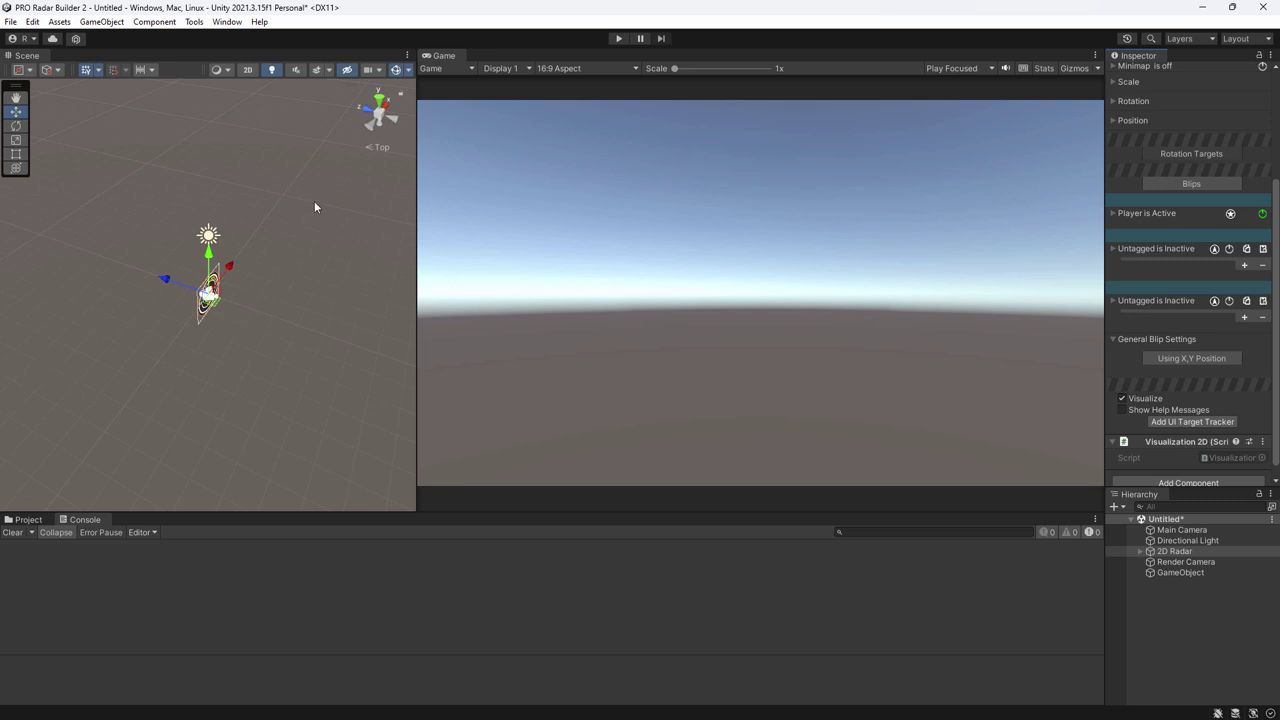
pyautogui.click(1185, 358)
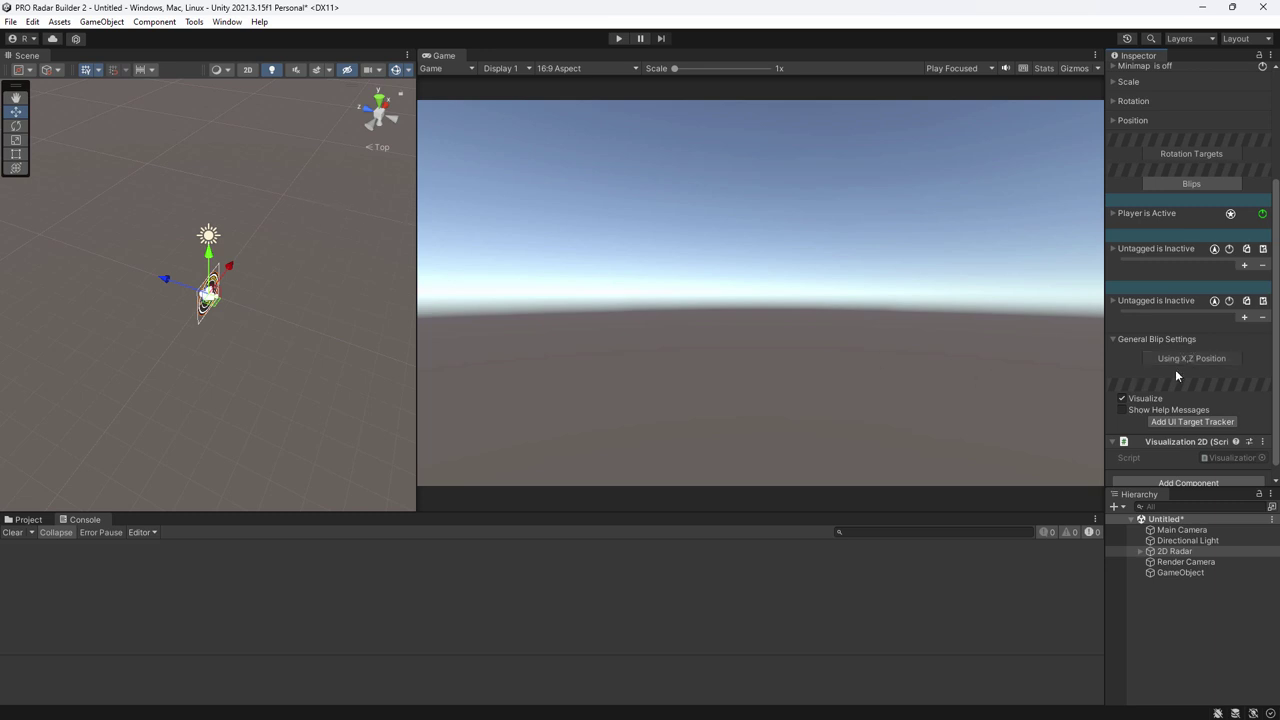
pyautogui.scroll(1, 1177, 351)
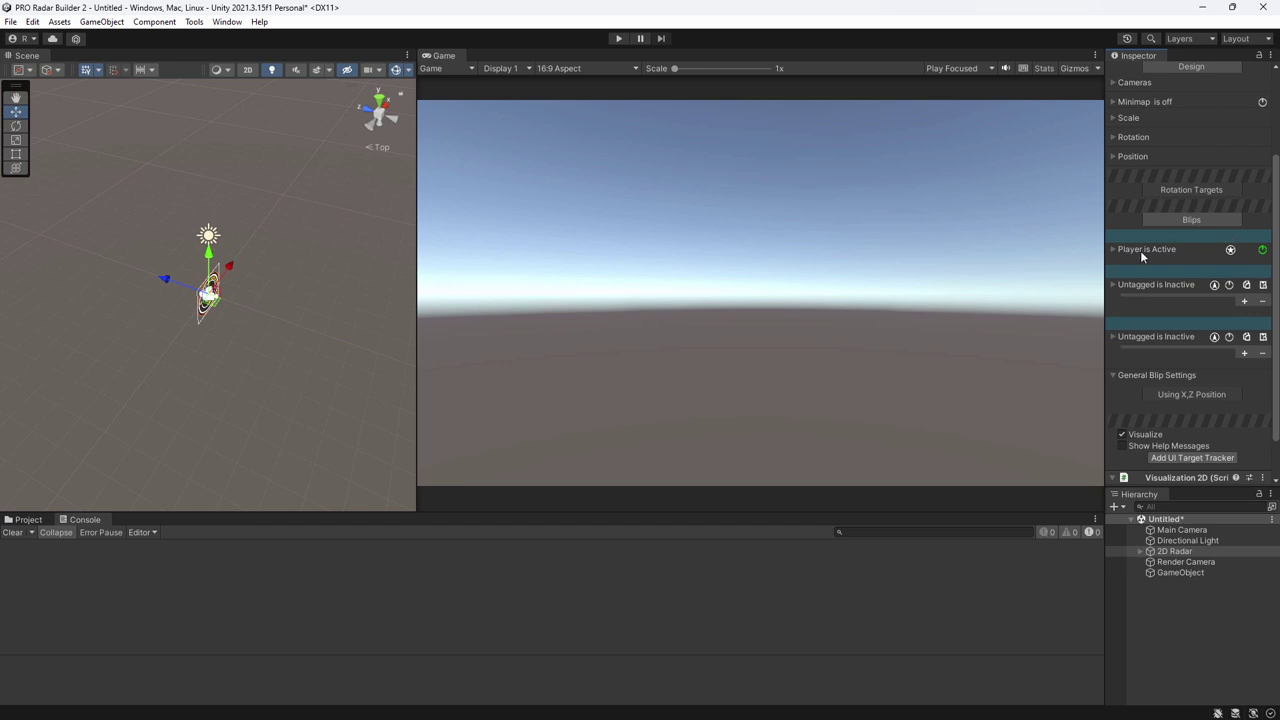
pyautogui.click(1217, 397)
pyautogui.click(1190, 396)
pyautogui.scroll(3, 1183, 348)
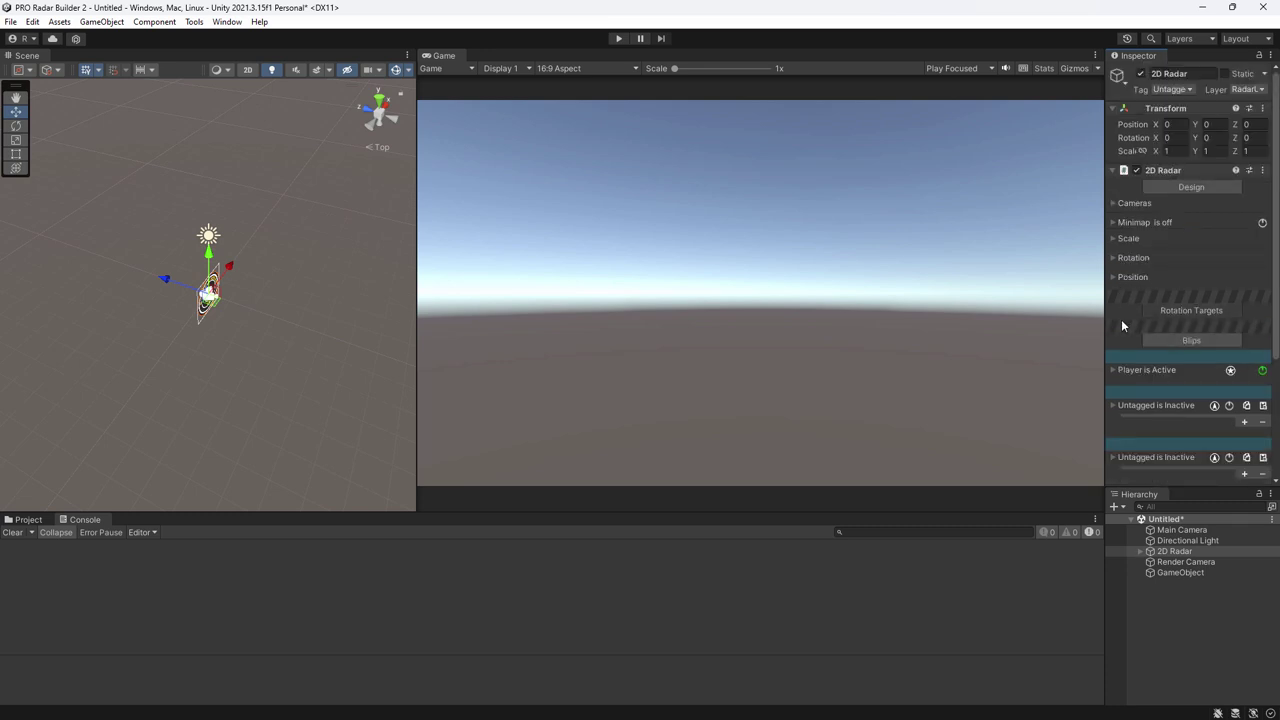
pyautogui.scroll(-4, 1125, 347)
pyautogui.scroll(4, 1146, 366)
# Create a Pro Radar Builder Standard 3D System in the scene.
pyautogui.click(1110, 596)
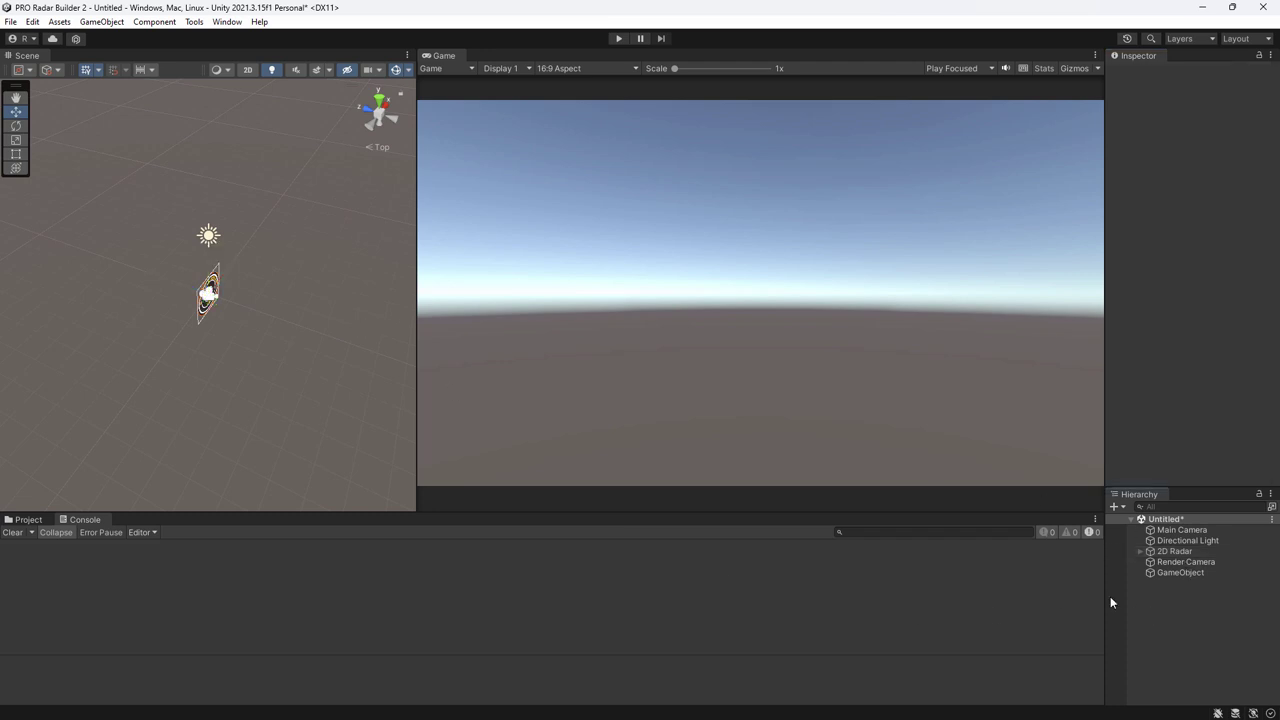
pyautogui.click(194, 22)
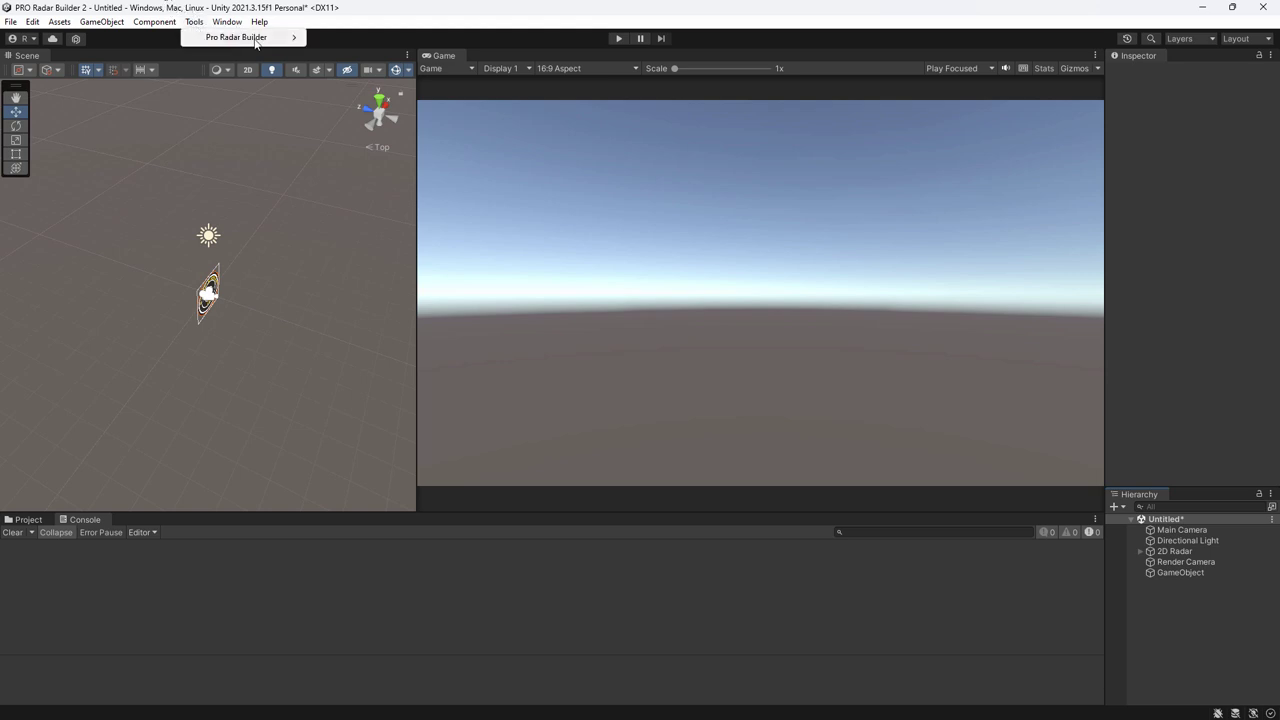
pyautogui.moveTo(257, 40)
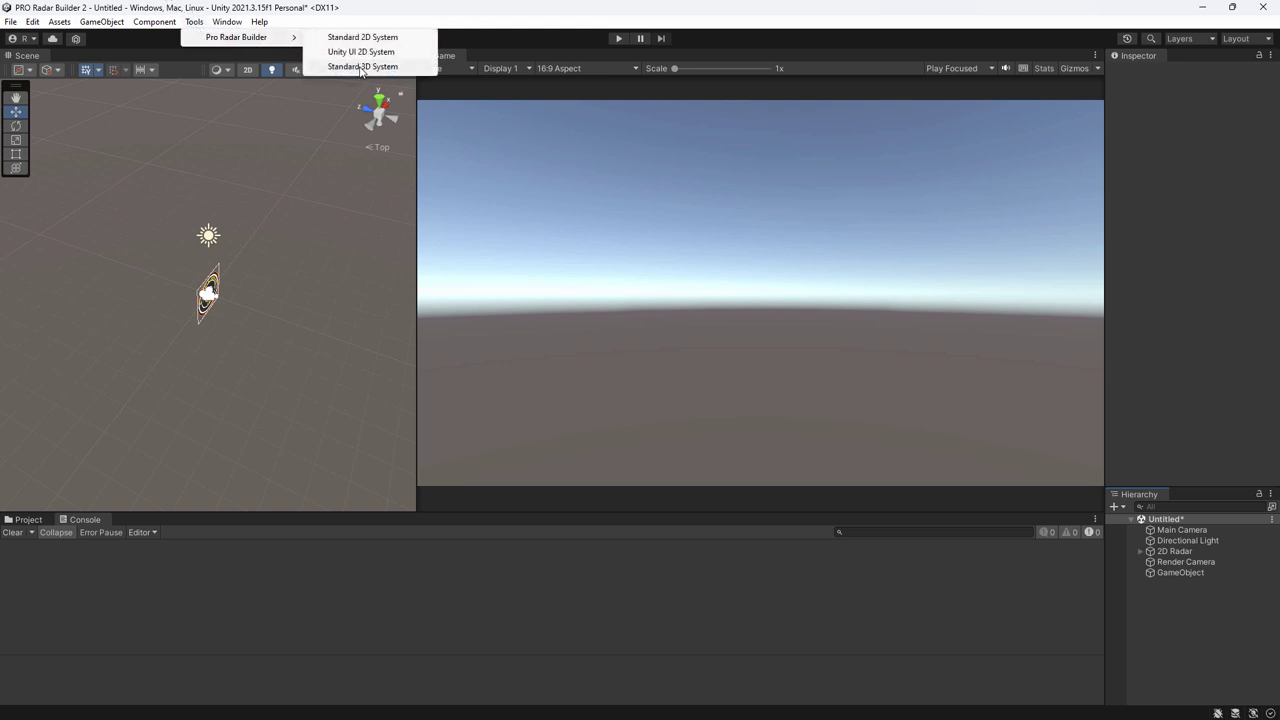
pyautogui.click(362, 67)
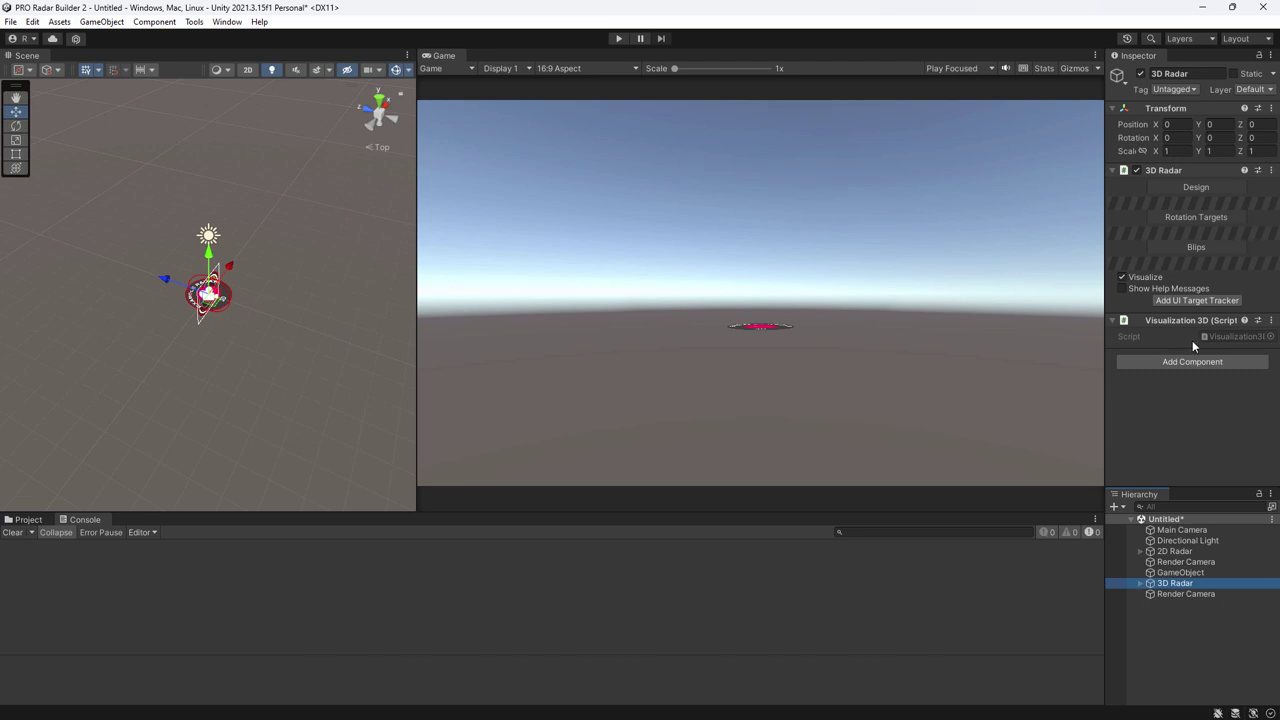
# Add two Untagged blips to the 3D Radar.
pyautogui.click(1194, 246)
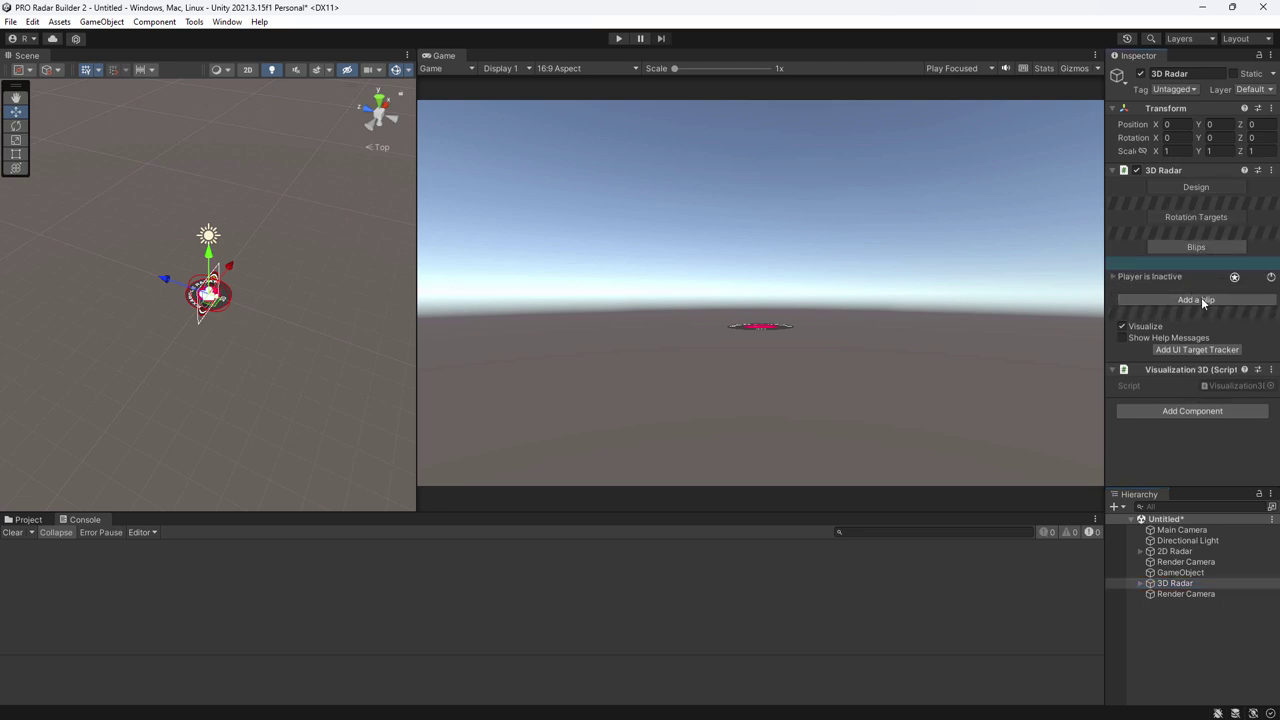
pyautogui.click(1200, 300)
pyautogui.click(1248, 330)
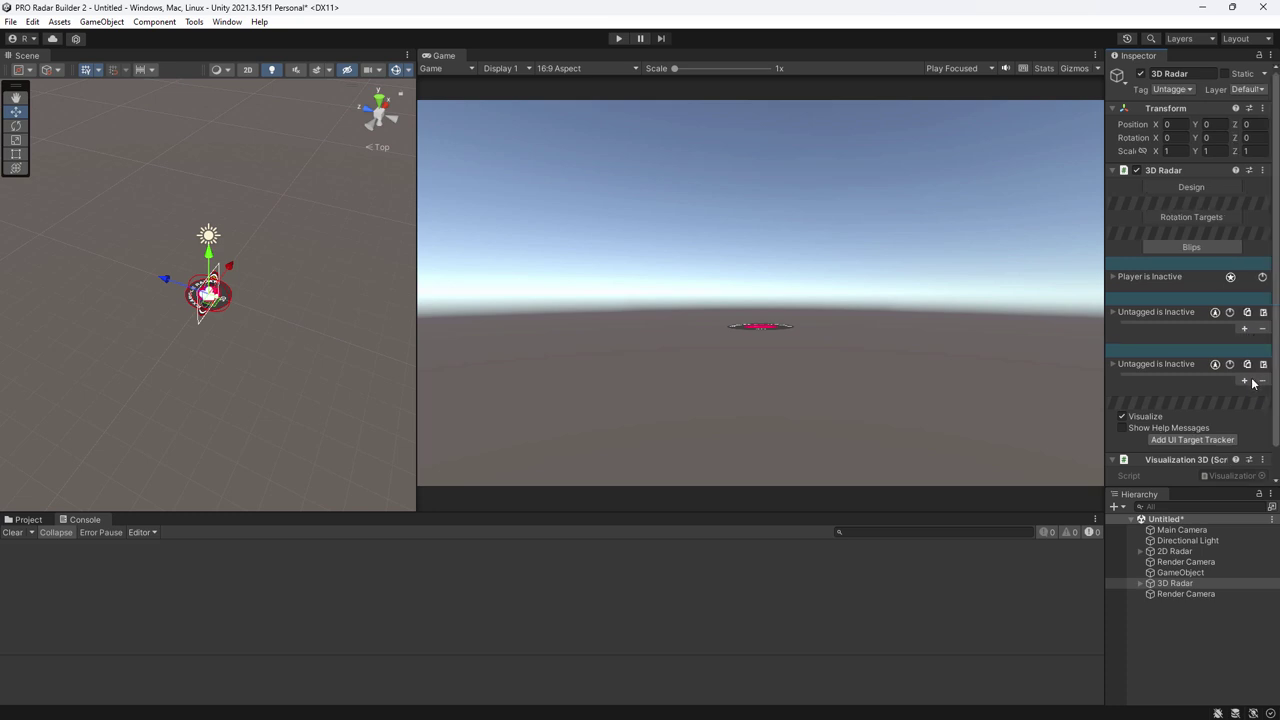
# Review the mesh and prefab settings of the 3D Radar's first Untagged blip, then collapse the blip.
pyautogui.click(1112, 312)
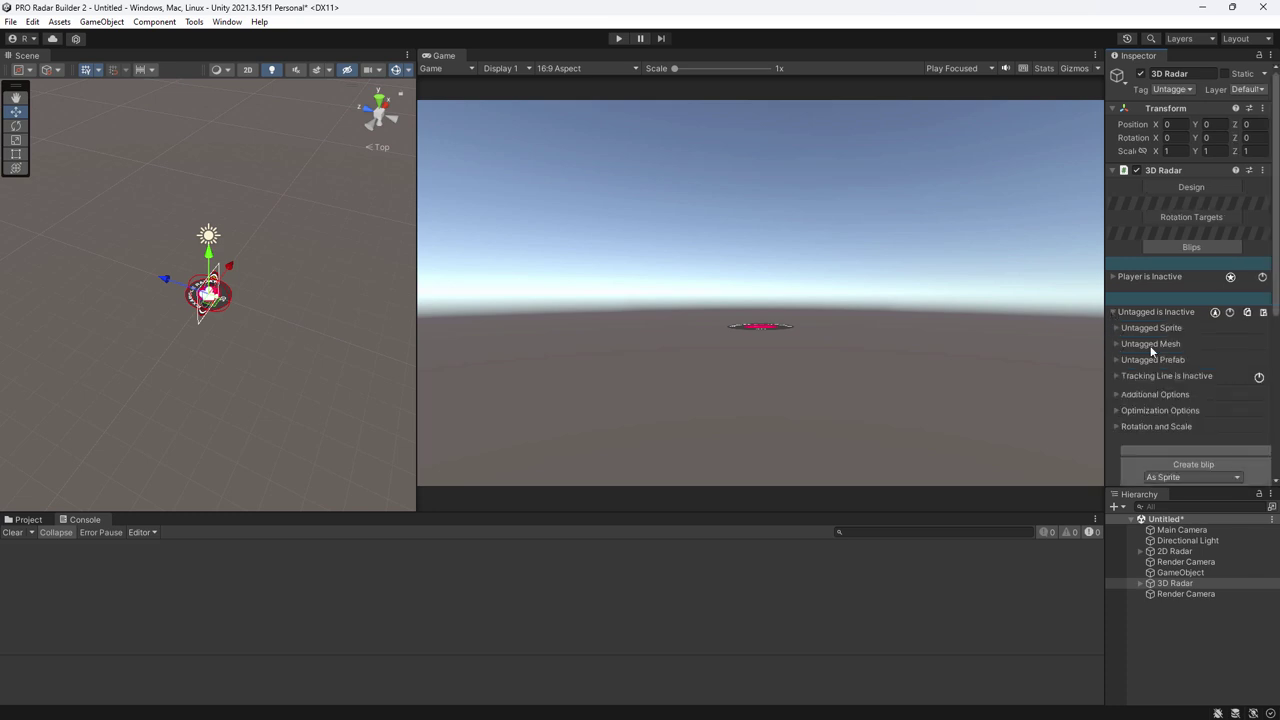
pyautogui.click(1116, 344)
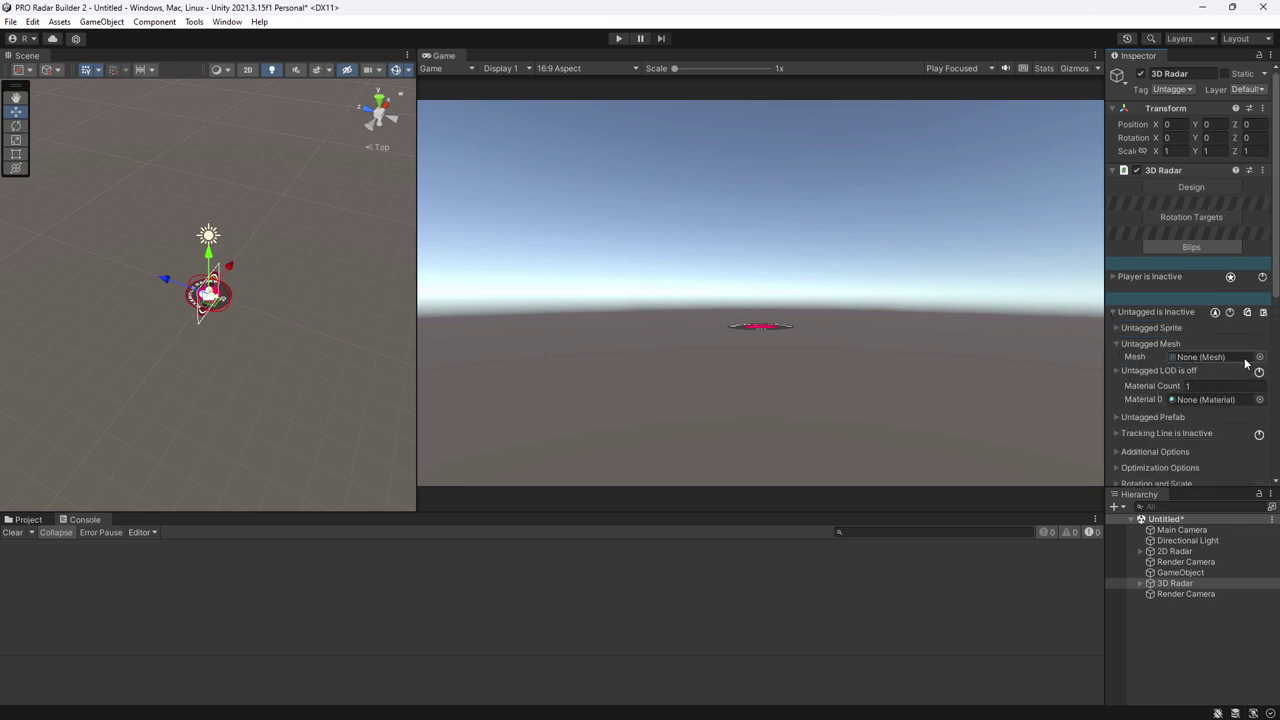
pyautogui.click(1116, 343)
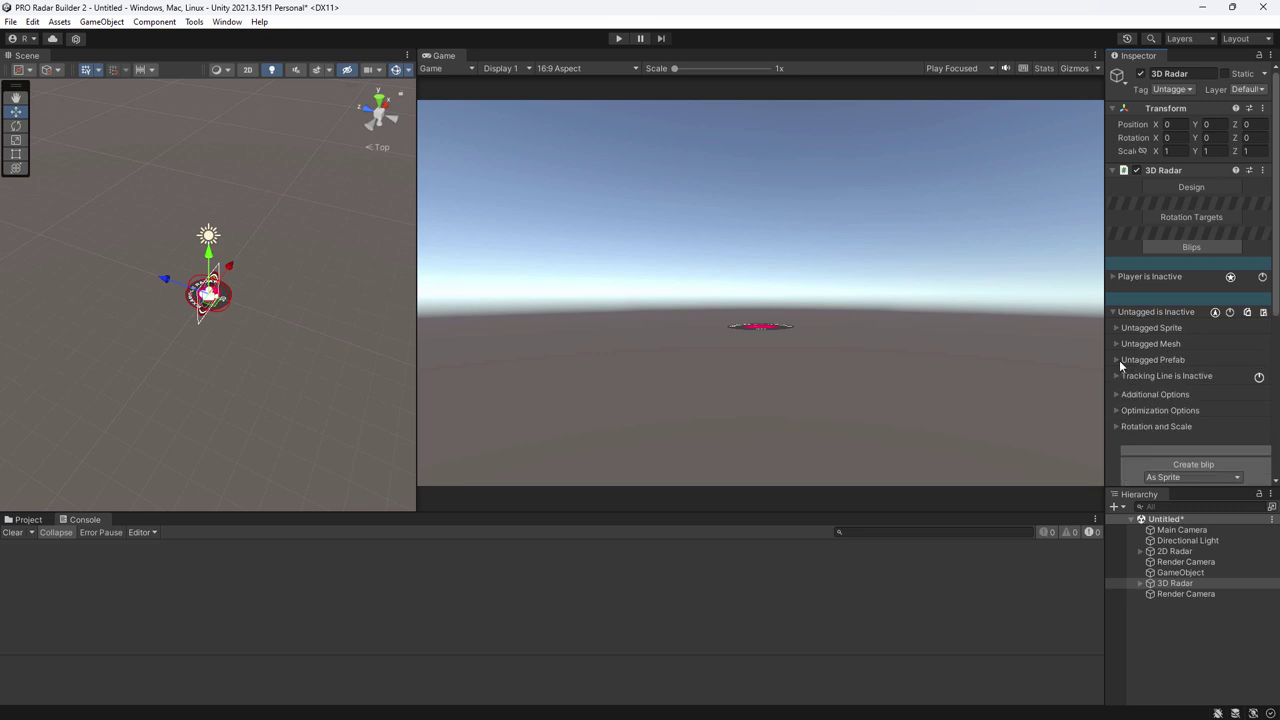
pyautogui.click(1117, 360)
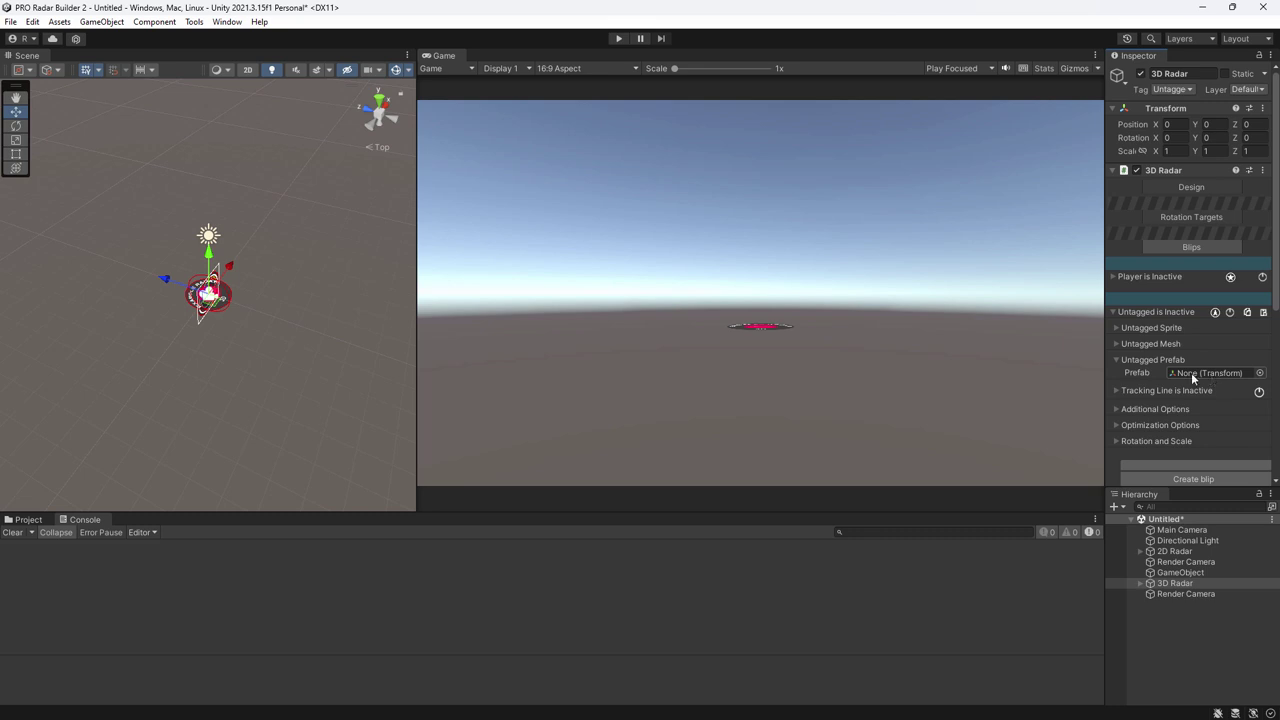
pyautogui.click(1116, 360)
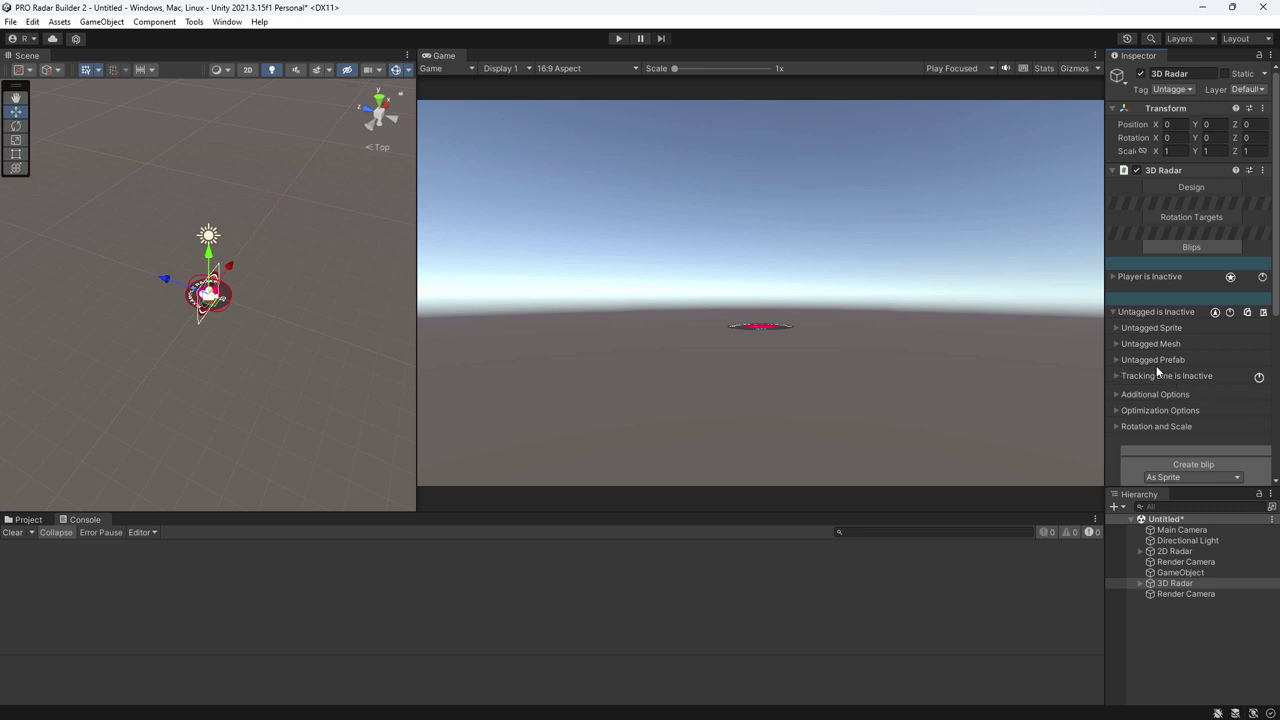
pyautogui.click(1113, 312)
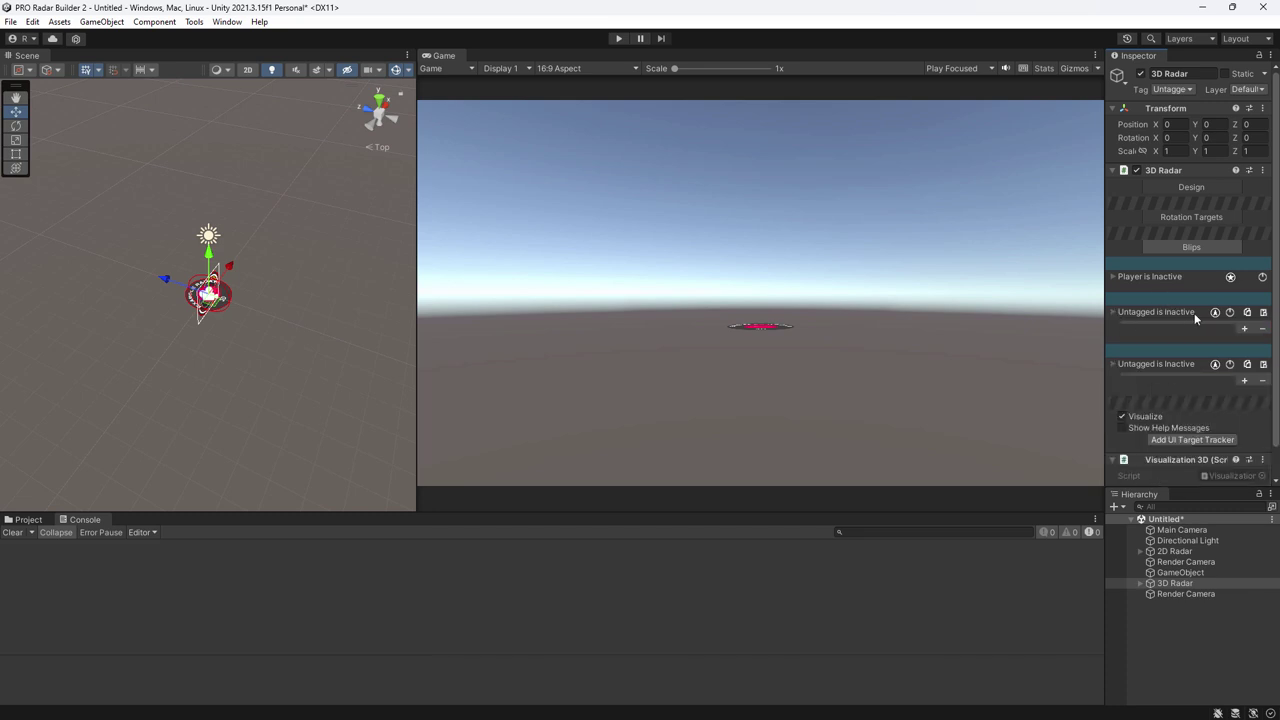
pyautogui.scroll(-2, 1186, 330)
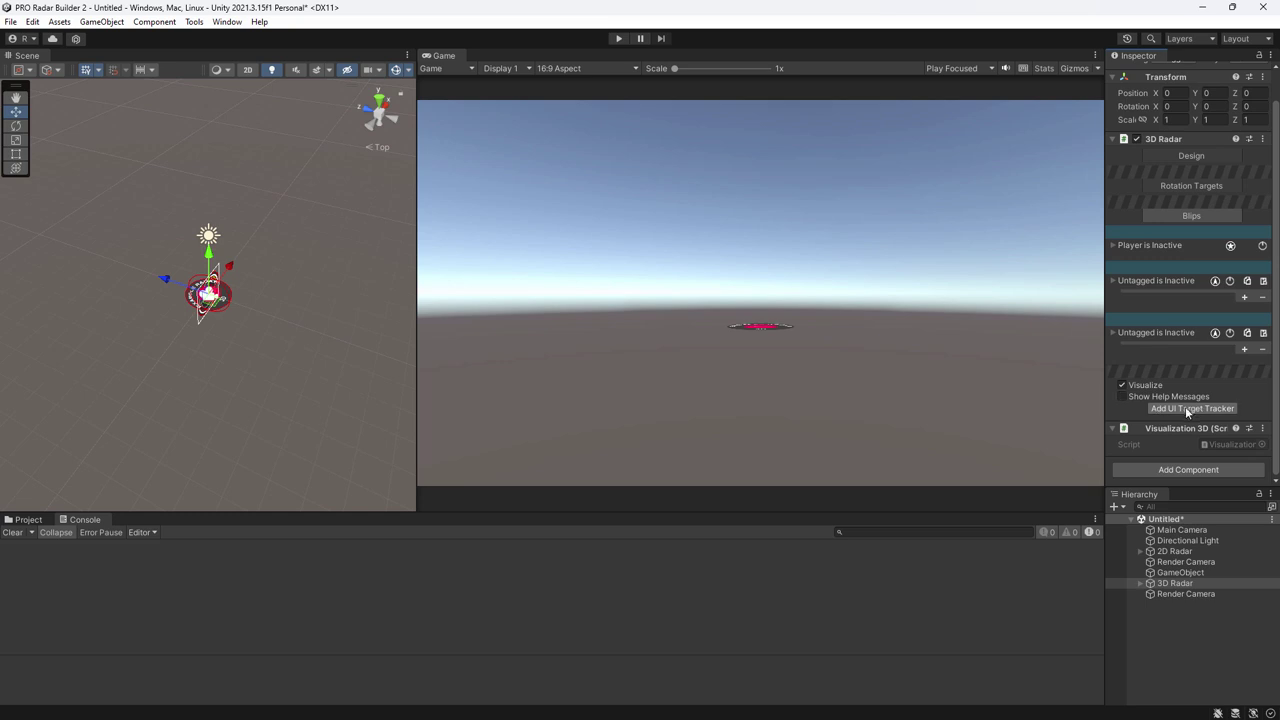
# Search the project assets for "deep" and open the Deep Space example scene.
pyautogui.click(30, 519)
pyautogui.click(866, 531)
pyautogui.doubleClick(170, 583)
pyautogui.click(679, 397)
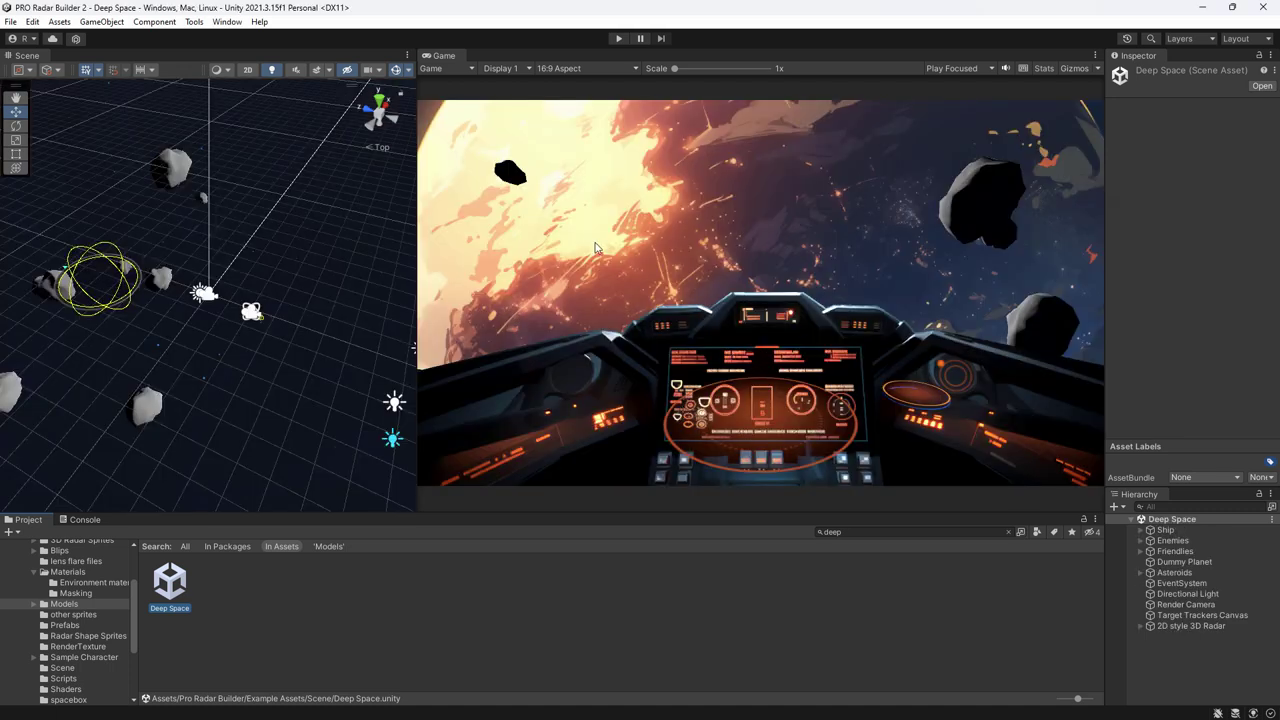
# Deactivate the 2D style 3D Radar object in the Deep Space scene and start play mode.
pyautogui.click(1190, 626)
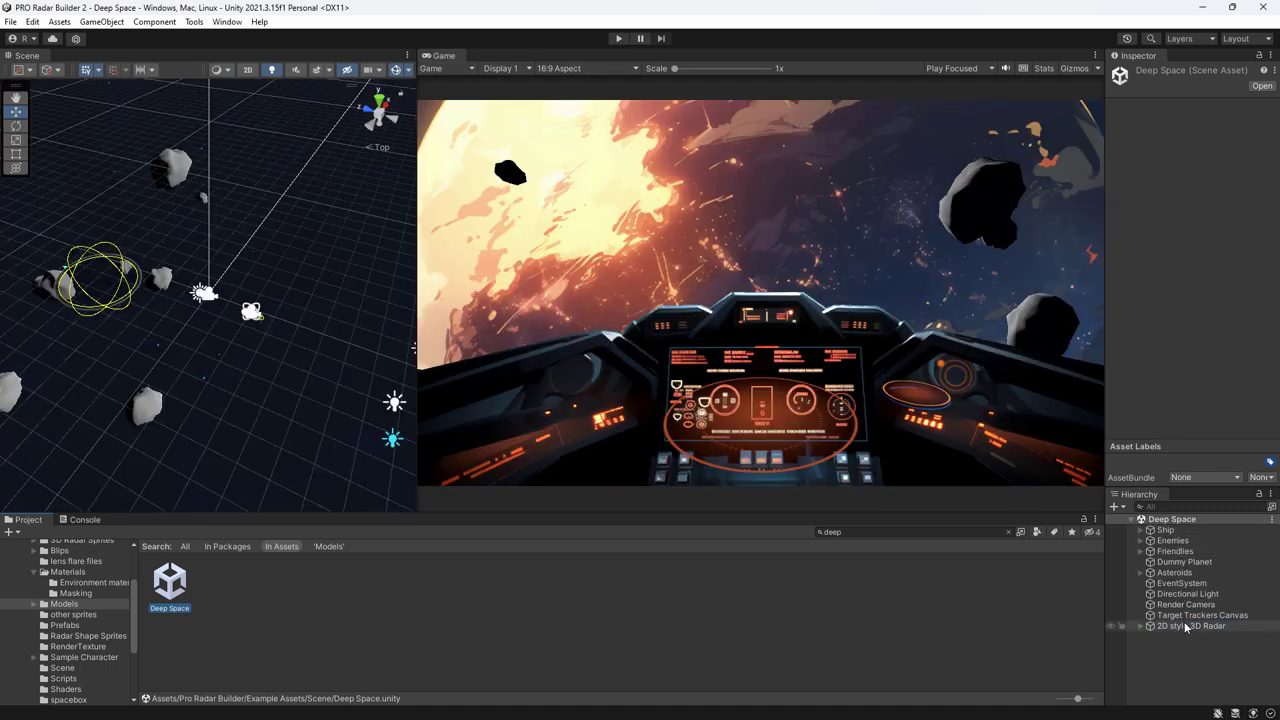
pyautogui.click(1141, 74)
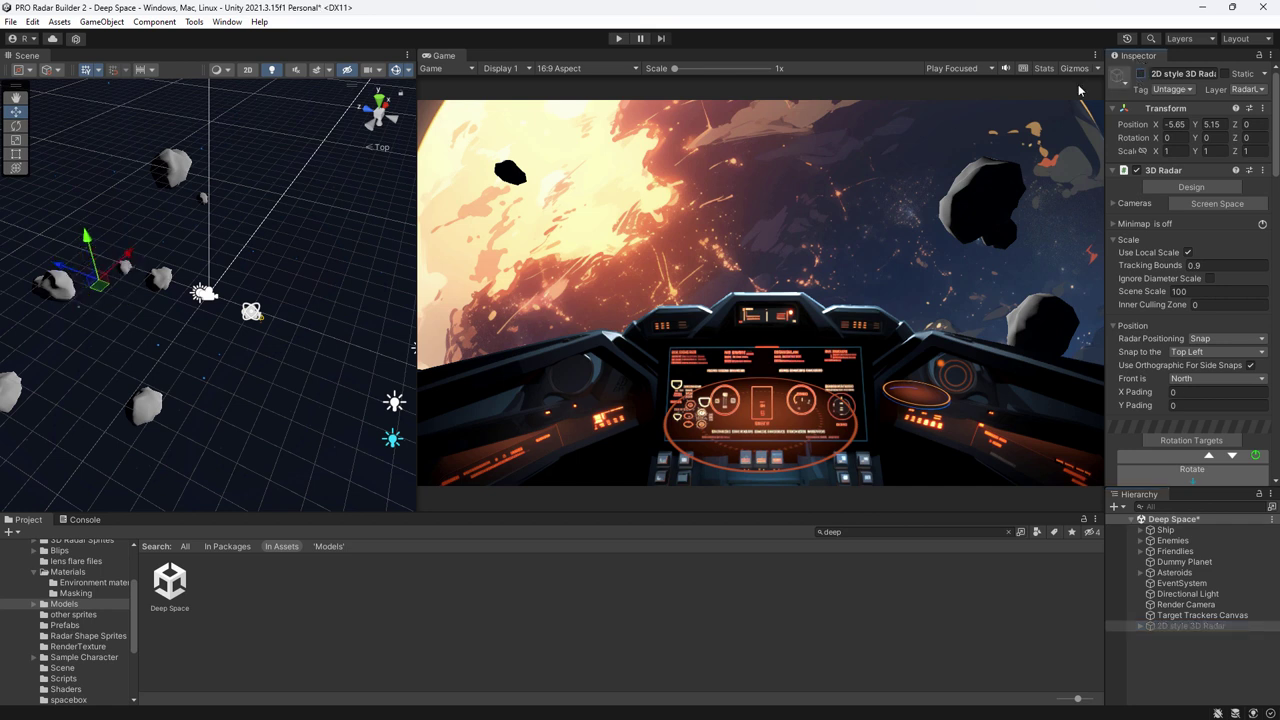
pyautogui.click(340, 207)
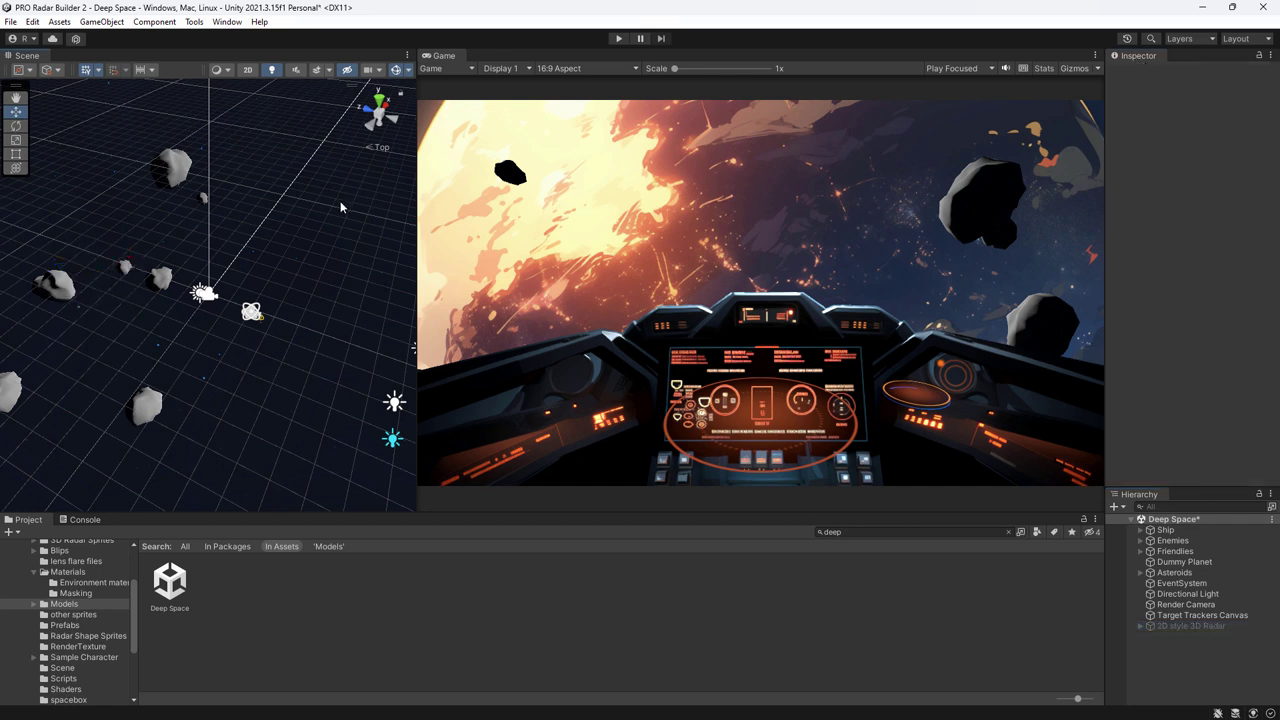
pyautogui.click(618, 39)
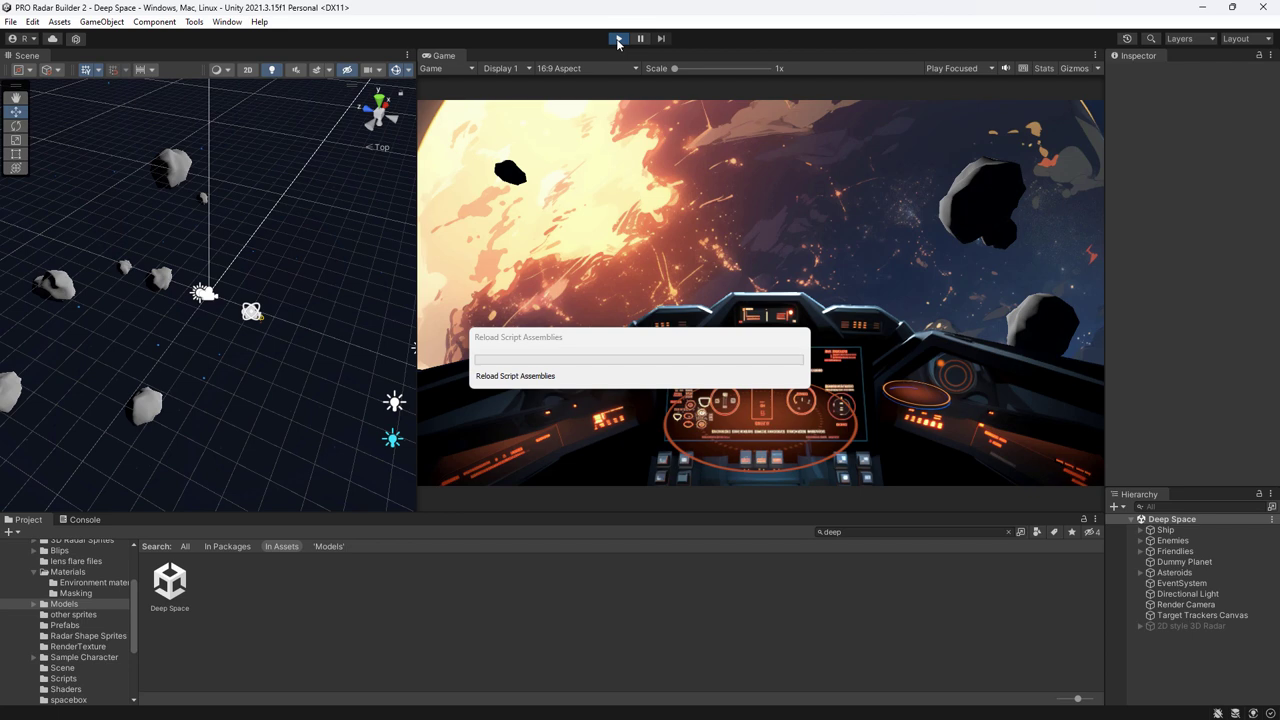